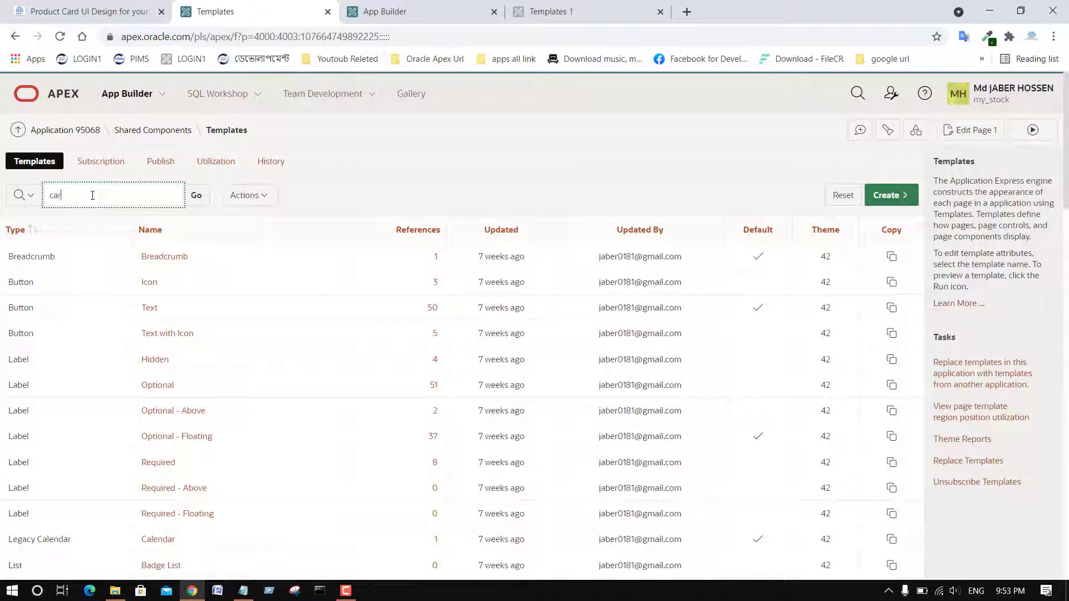
Filter the templates by "card" and copy the Cards report template under the name Templates 1
key("Return")
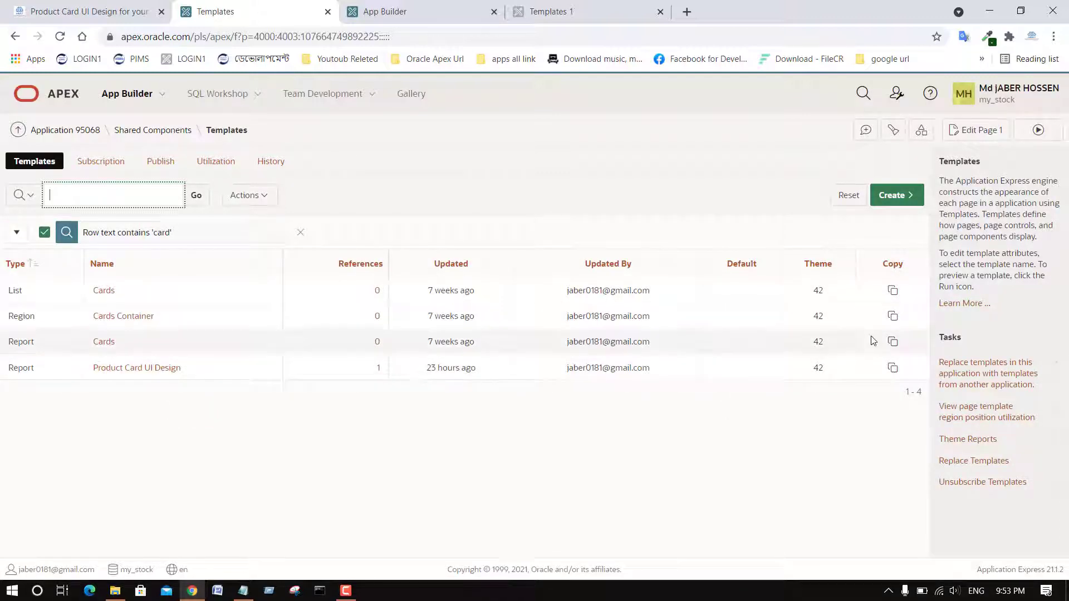
left_click(894, 342)
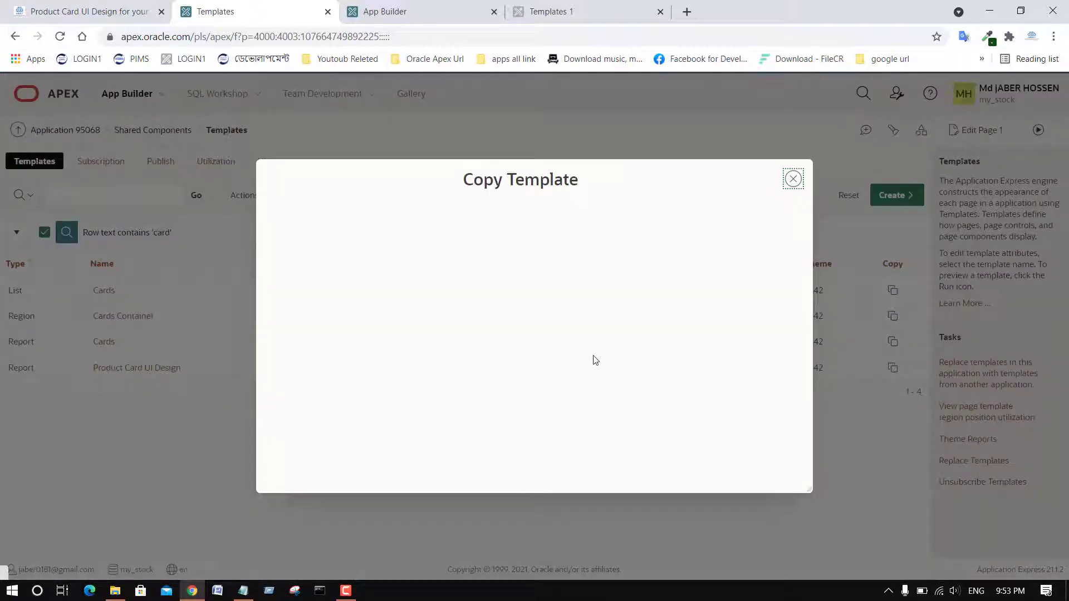
key("ctrl+v")
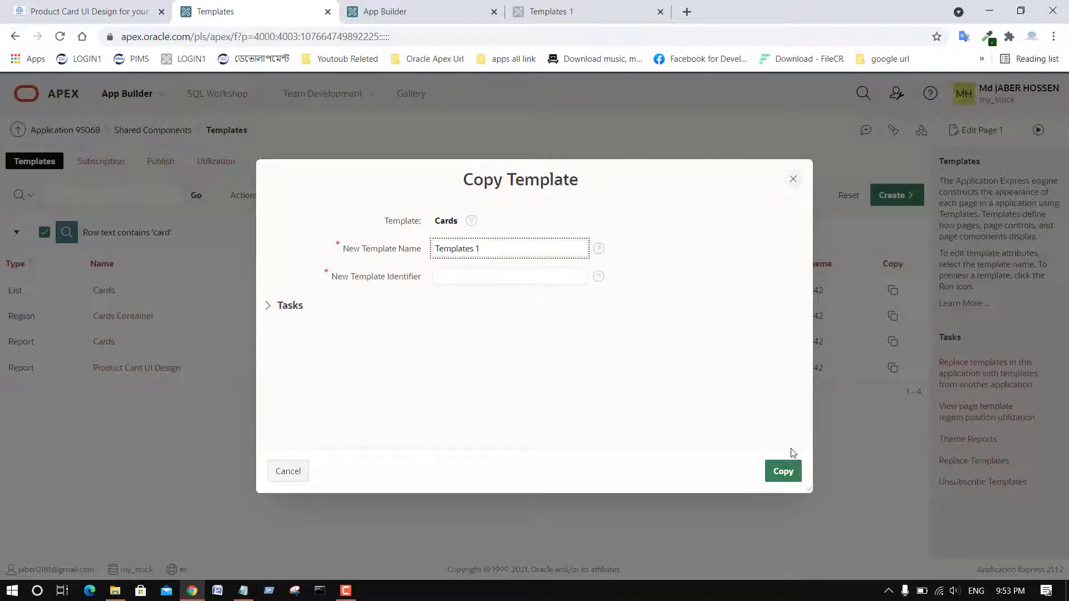
left_click(785, 471)
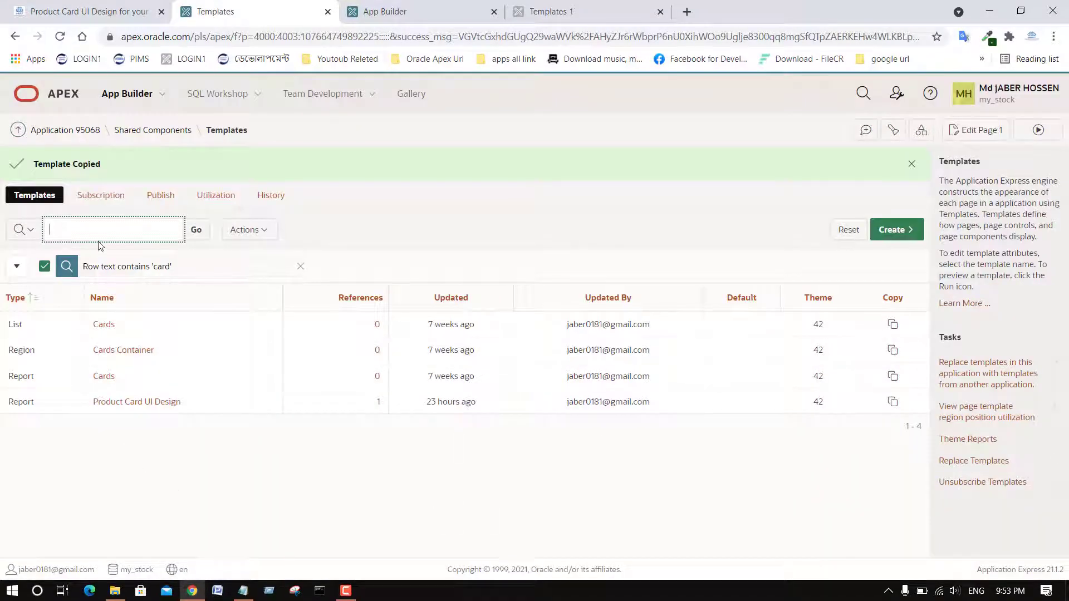
Replace the card filter with a search for Templates 1 and open that report template for editing
key("ctrl+v")
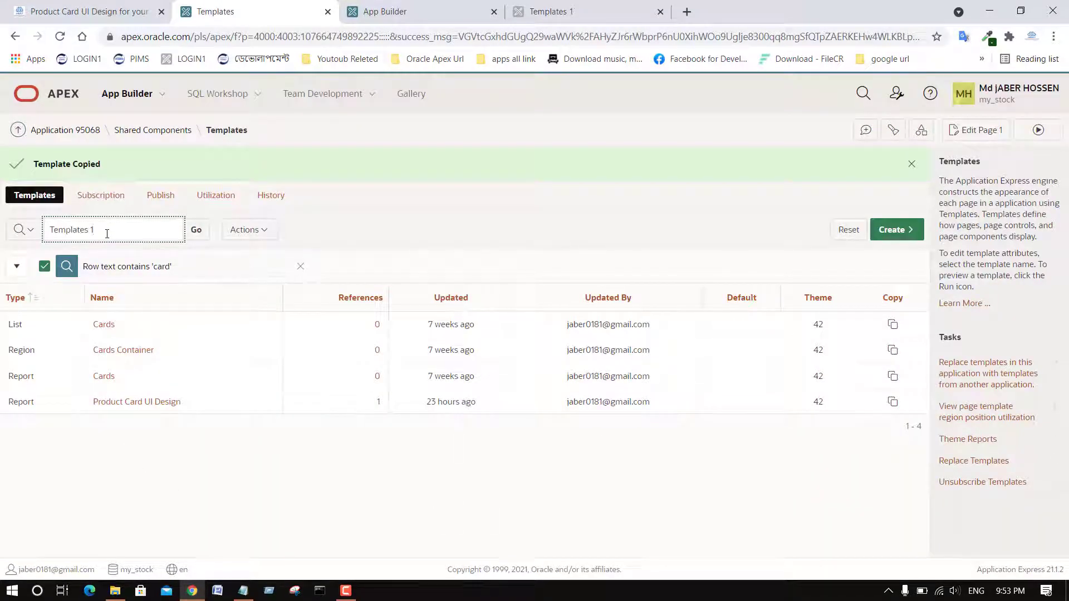
key("Return")
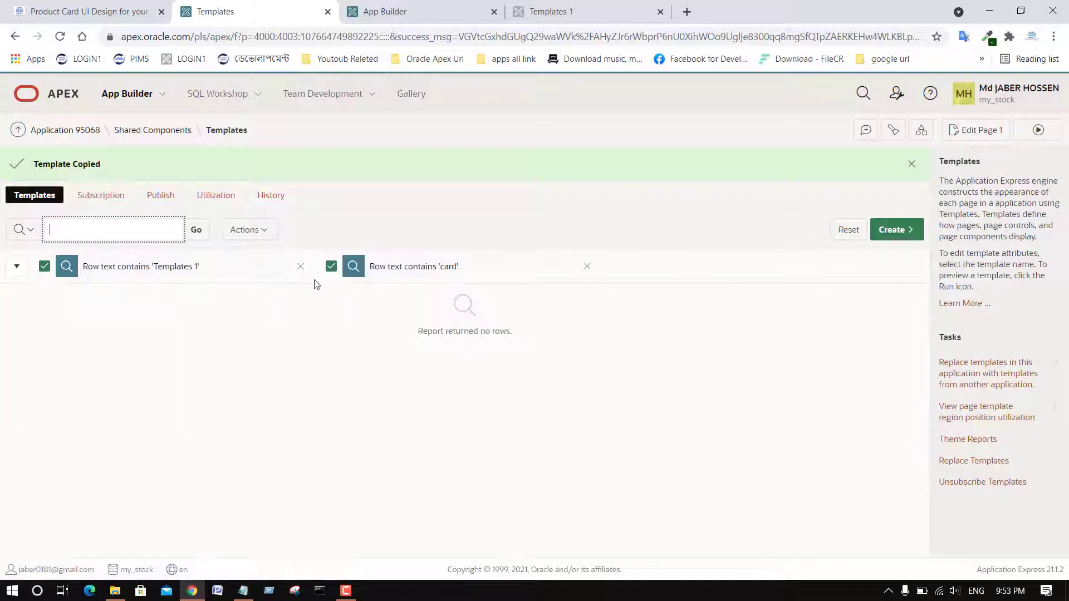
left_click(301, 267)
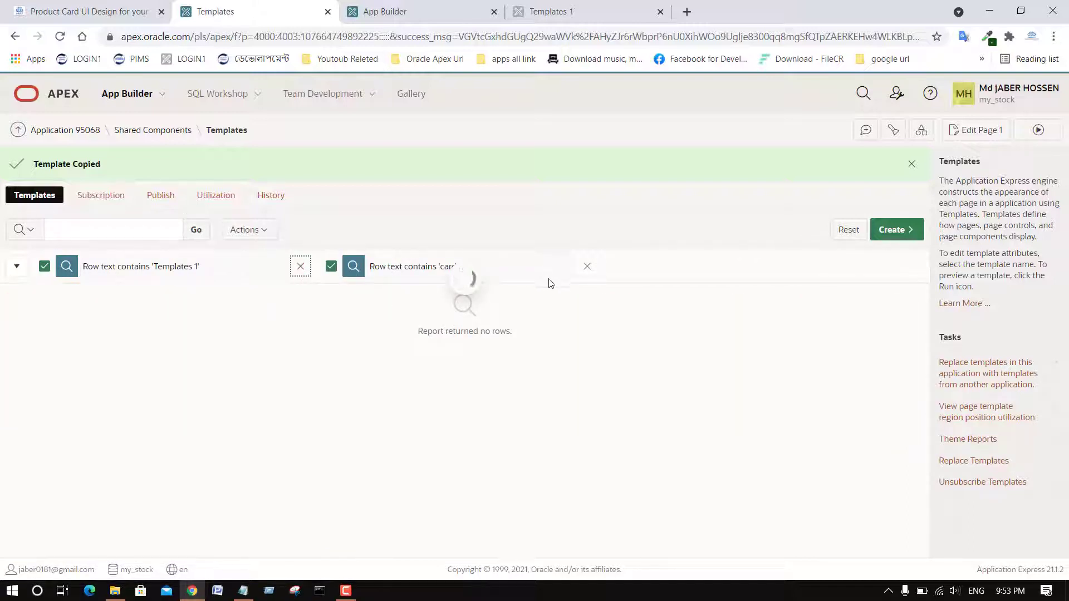
left_click(301, 267)
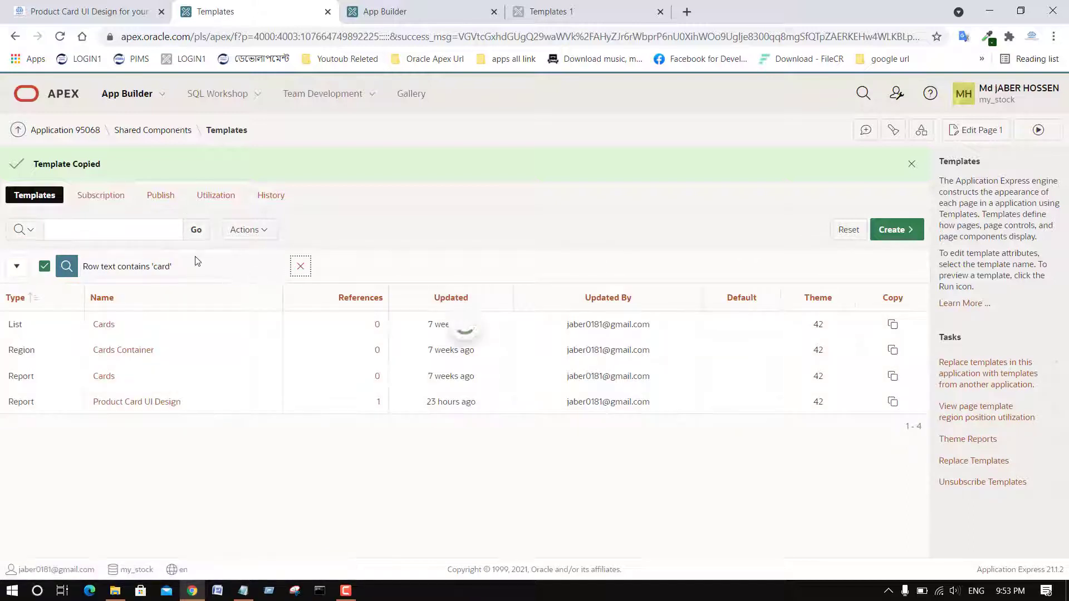
left_click(126, 231)
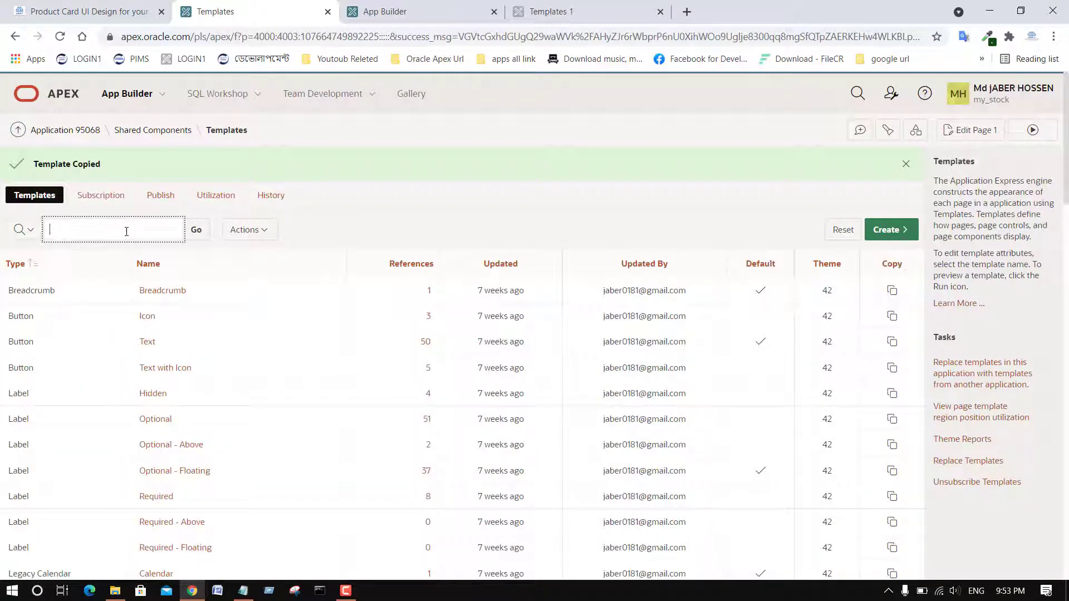
key("ctrl+v")
key("Return")
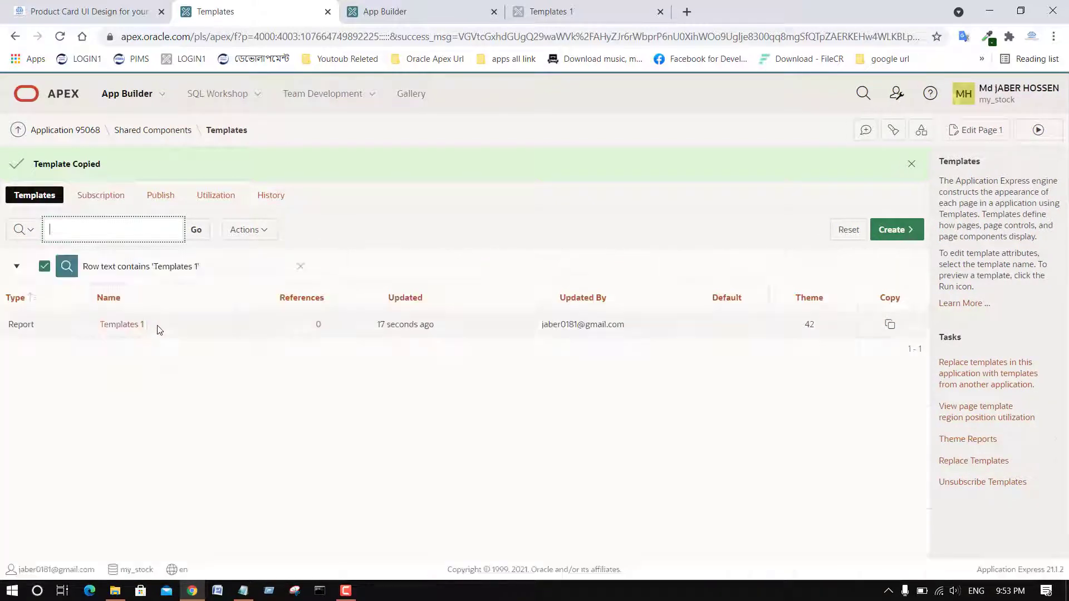
left_click(139, 326)
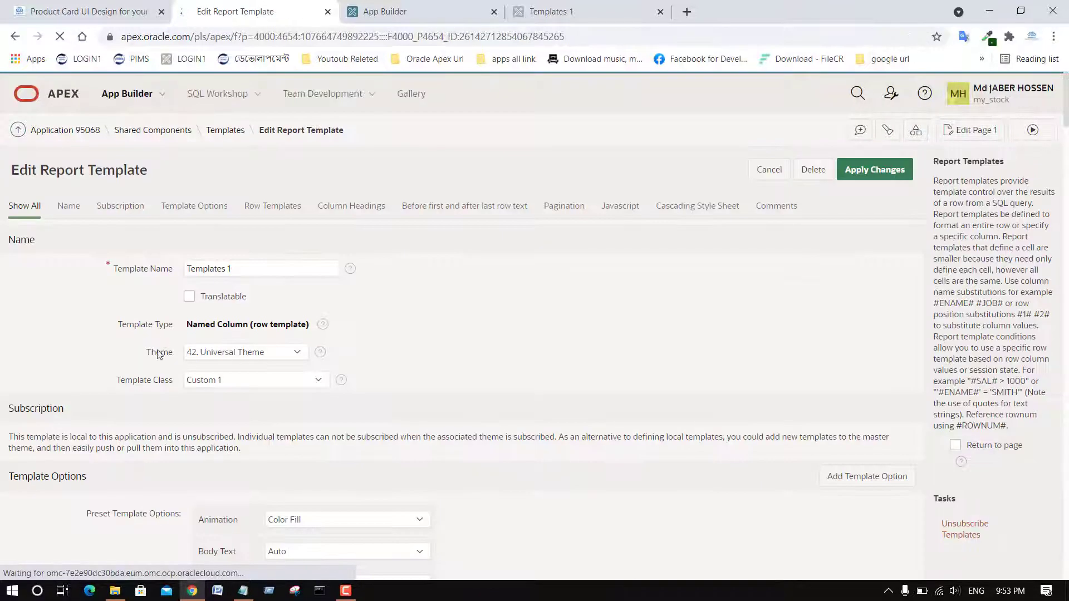
Copy the row template HTML from the Templates 1.txt notes in Notepad and replace all of the Row Template 1 code with it
left_click(243, 590)
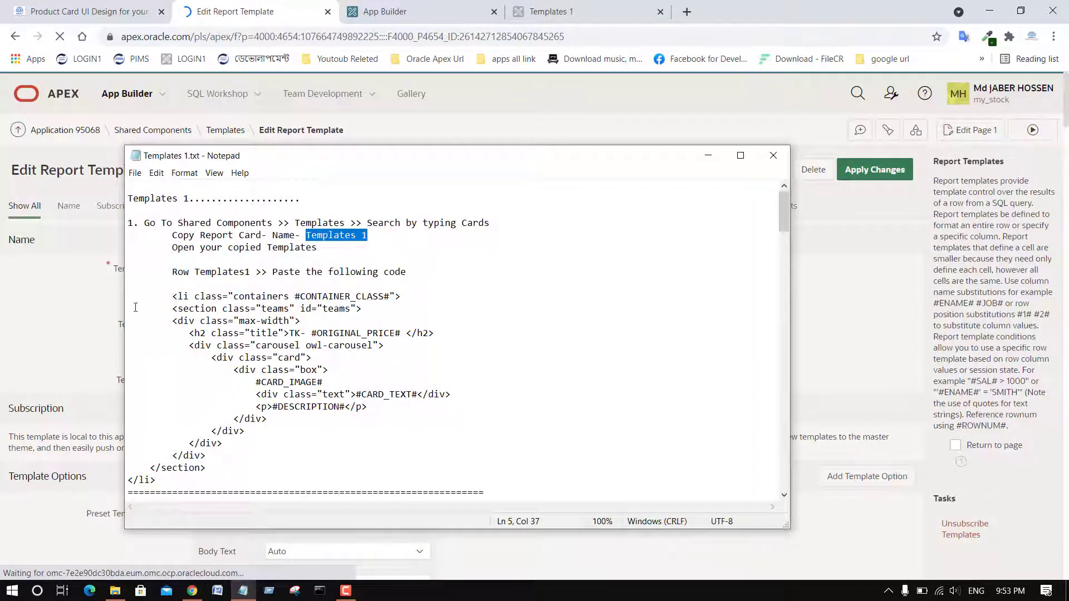
mouse_move(173, 296)
left_mouse_down()
mouse_move(202, 311)
mouse_move(190, 293)
left_mouse_up()
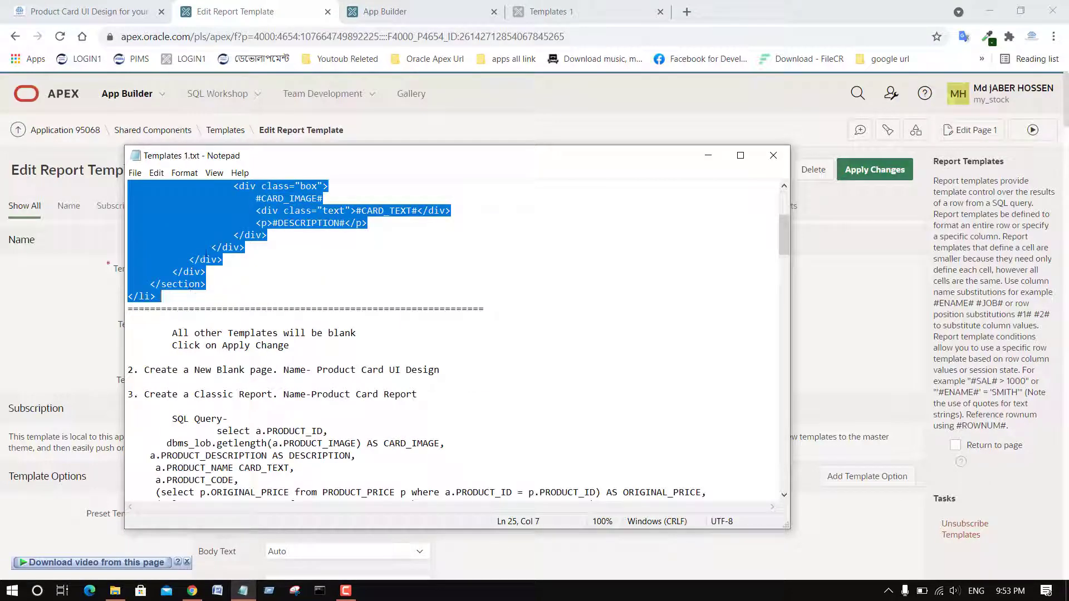
left_click(8, 378)
scroll(5, 379, "down", 5)
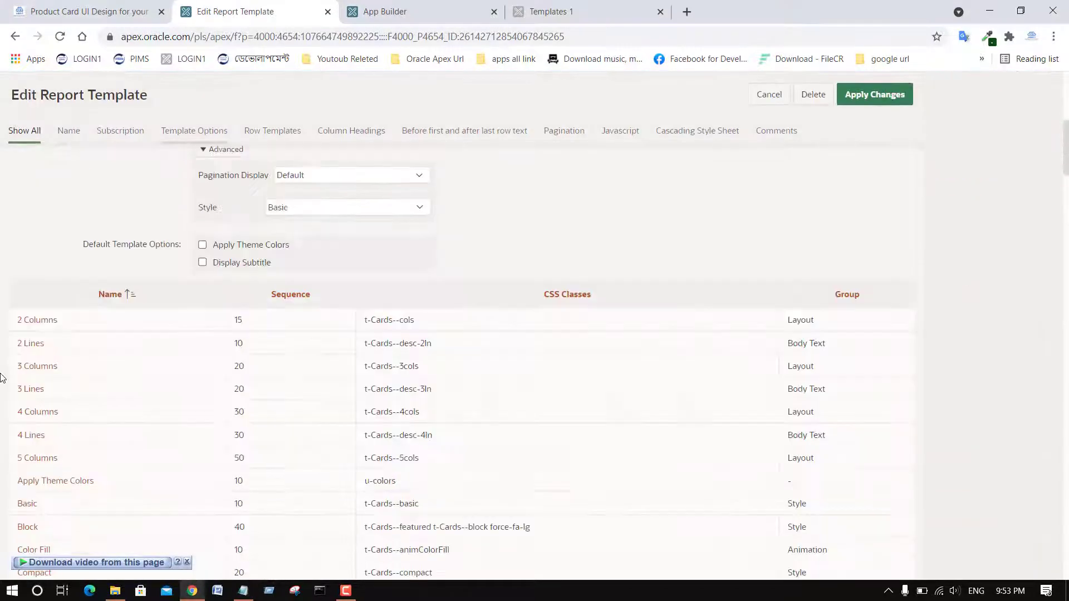
scroll(20, 348, "down", 12)
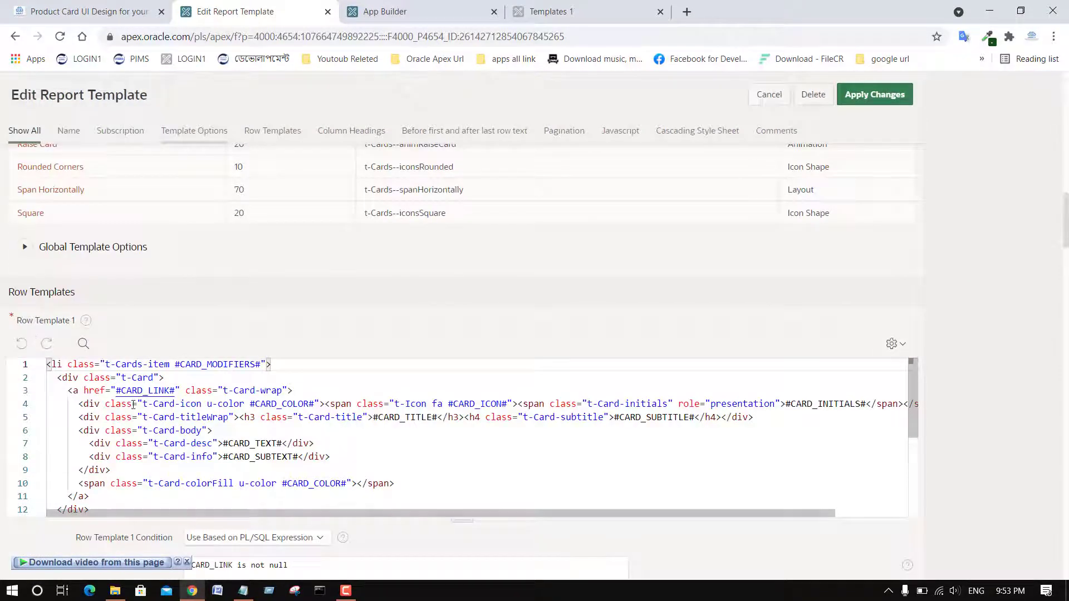
left_click(134, 405)
key("ctrl+a")
key("ctrl+v")
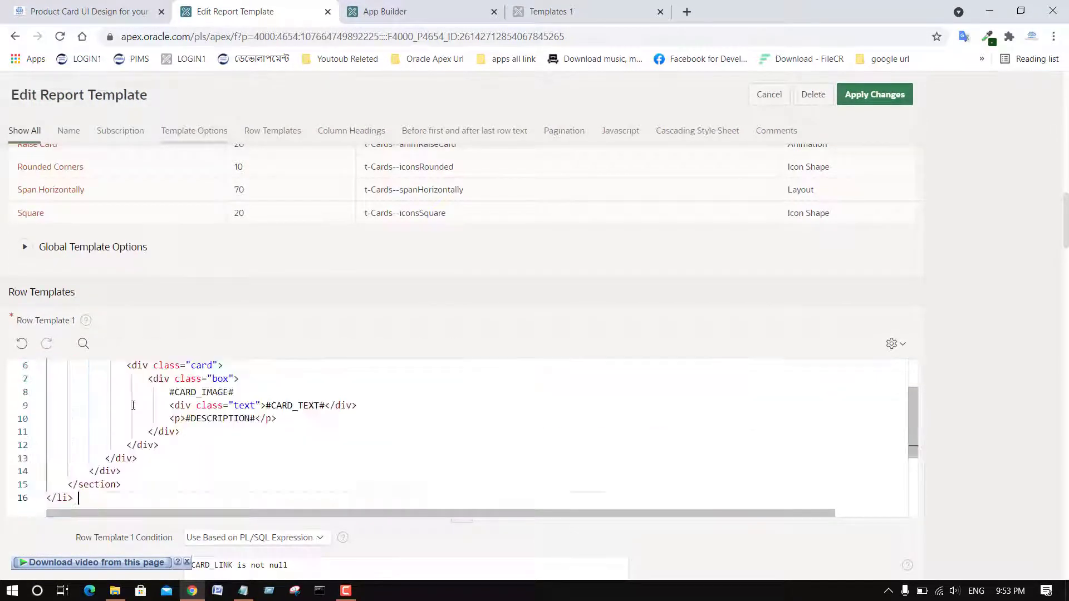
Replace all of the Row Template 2 code with the same copied HTML and apply the template changes
scroll(61, 313, "down", 5)
left_click(180, 409)
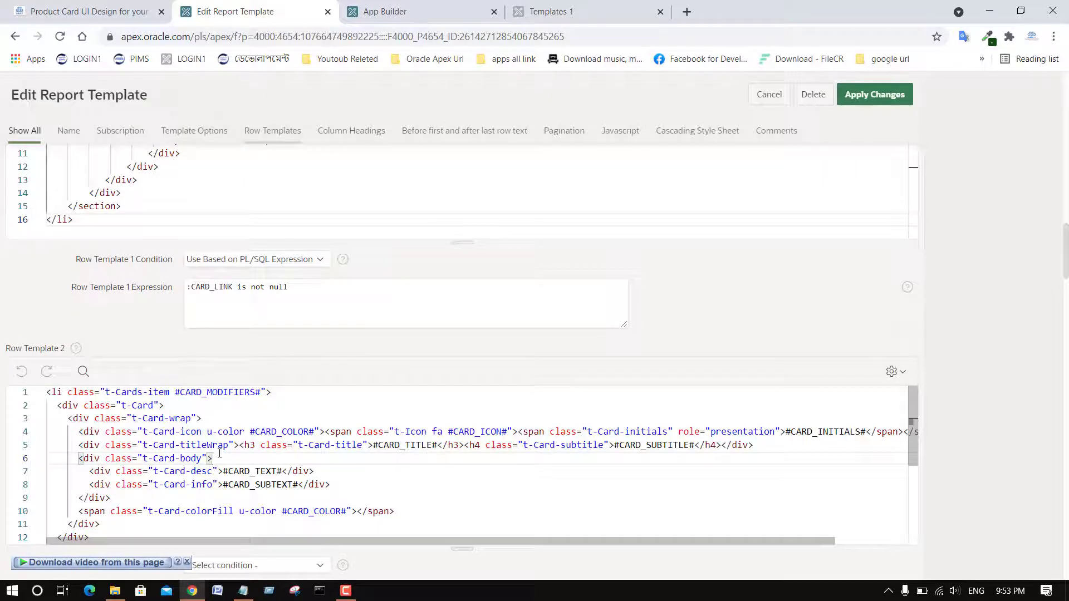
key("ctrl+a")
key("Delete")
key("ctrl+v")
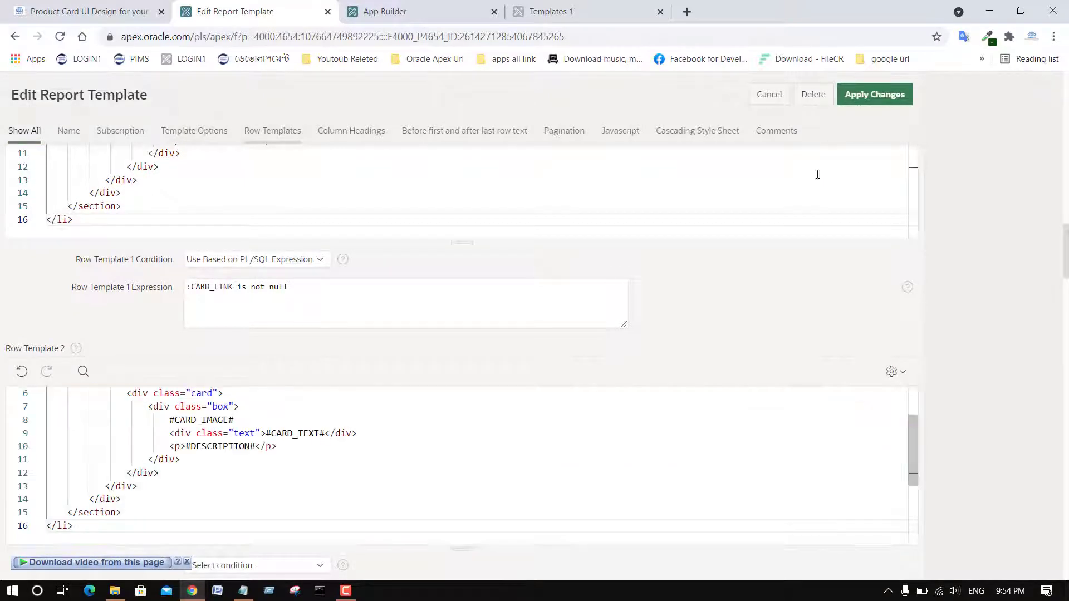
left_click(874, 95)
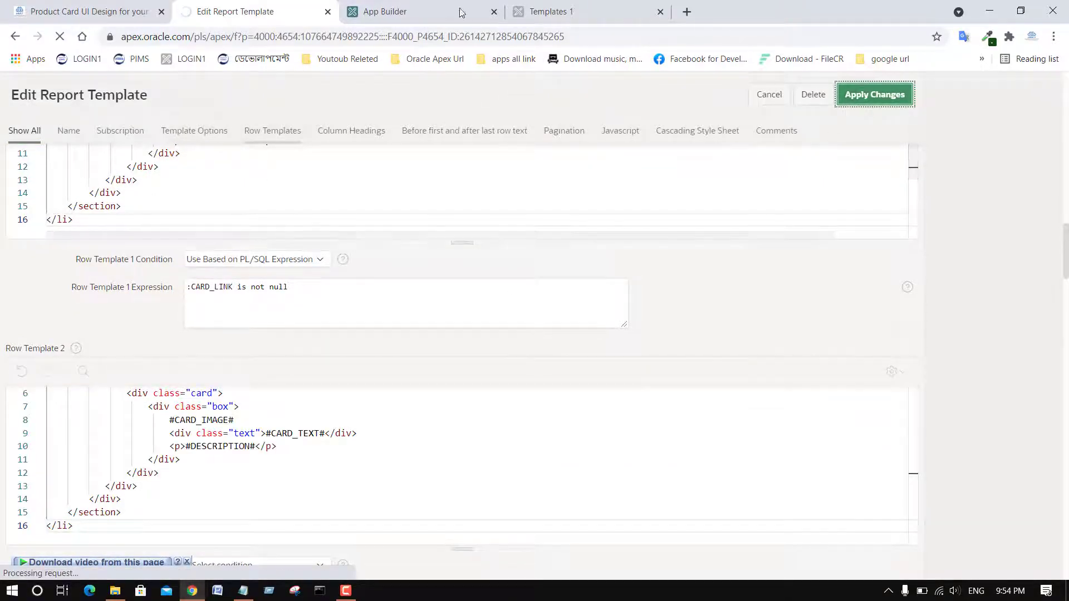
Dismiss the Create a Blank Page wizard and create a region under Content Body on page 23 in Page Designer
left_click(554, 11)
left_click(399, 570)
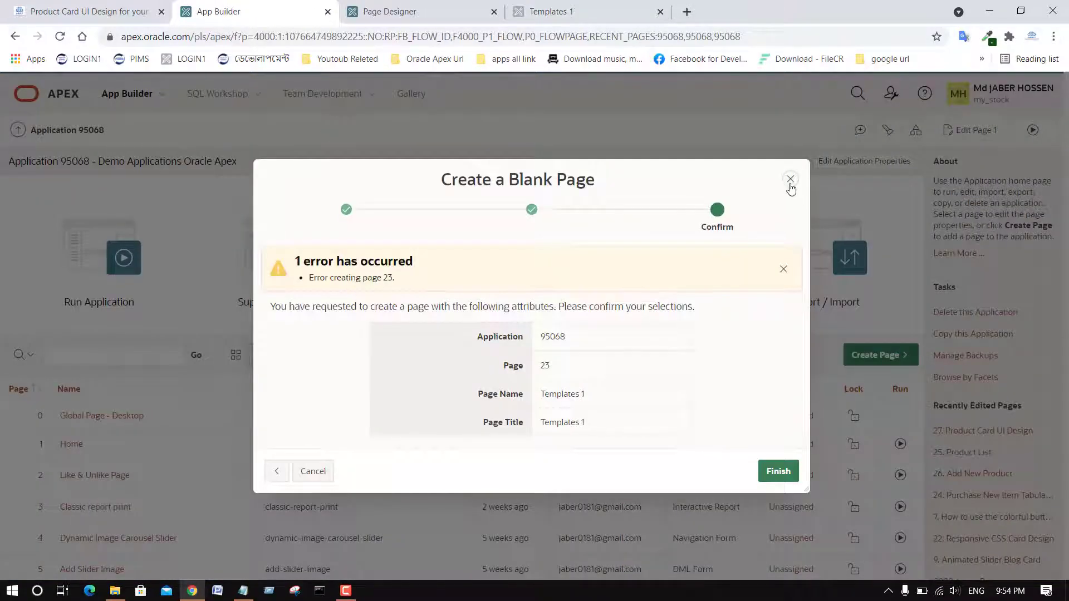
left_click(790, 179)
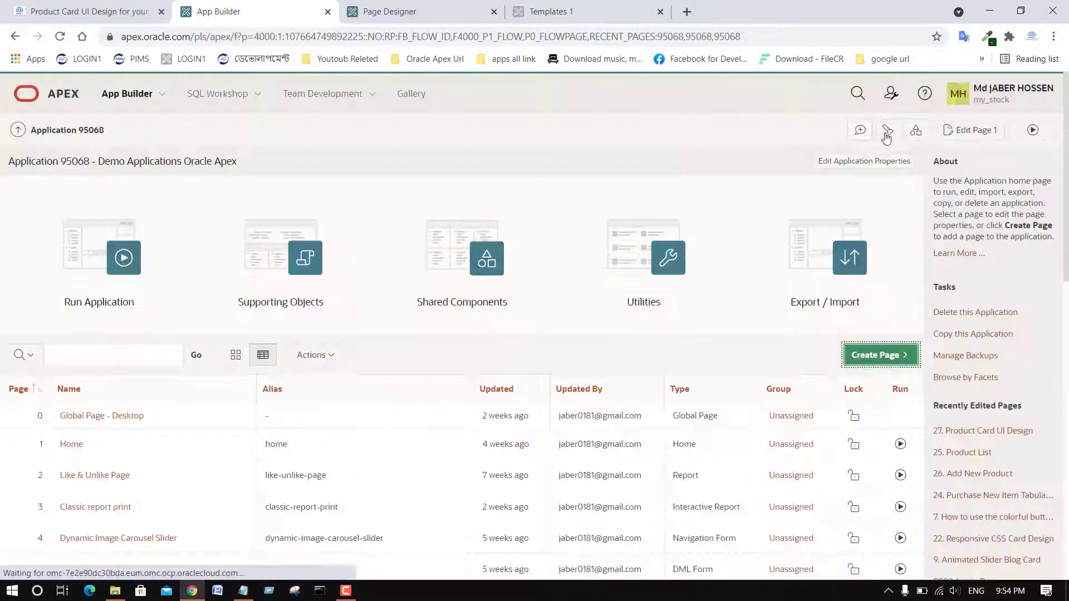
left_click(420, 13)
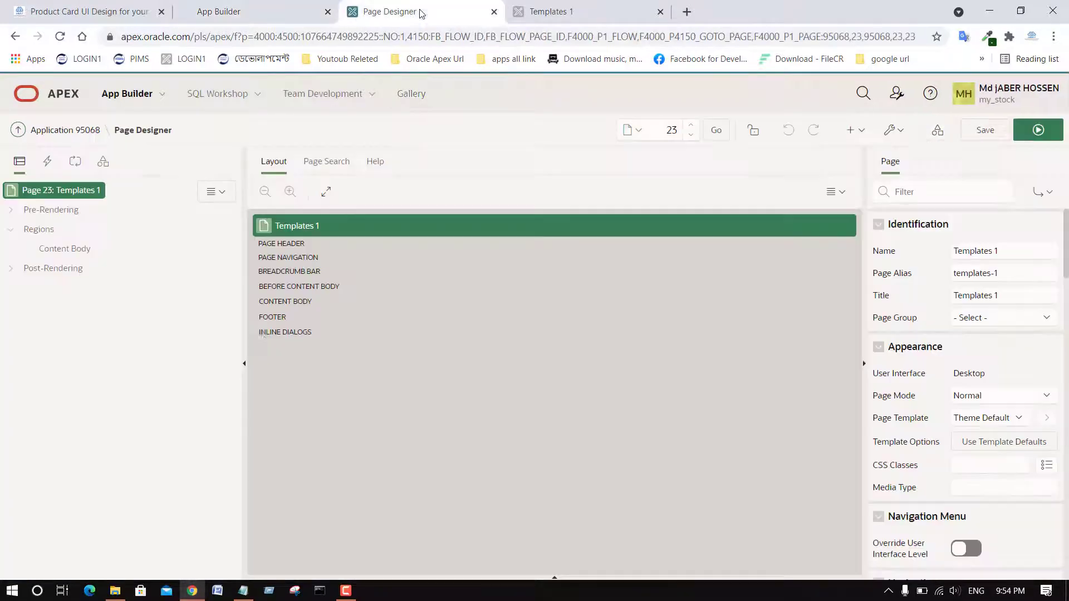
right_click(64, 249)
left_click(100, 263)
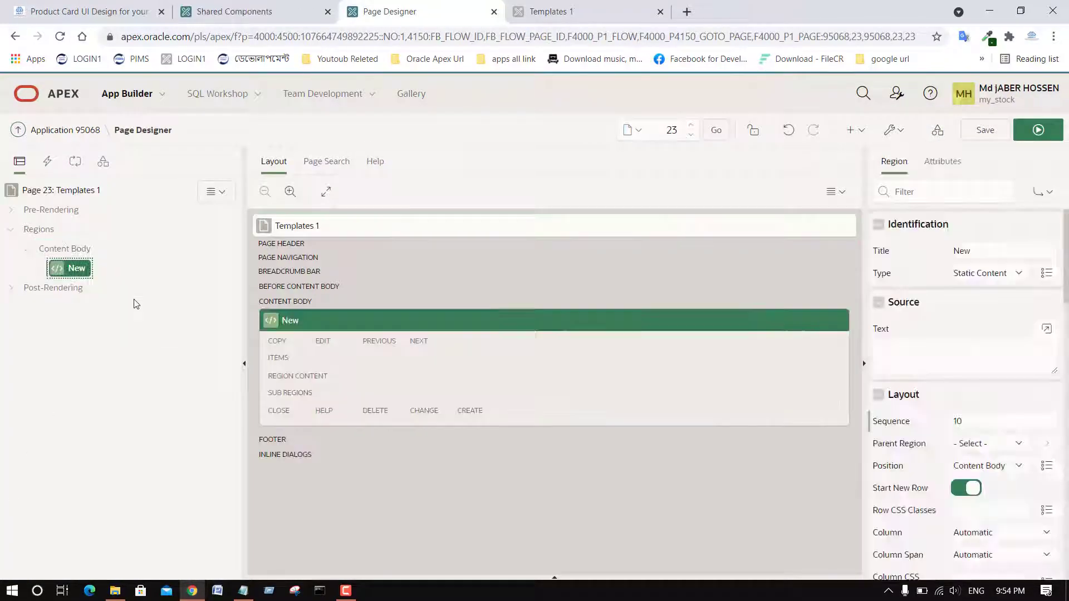
Copy the "Templates - 1" heading from the Product Card blog post and set it as the new region's title
left_click(980, 251)
key("ctrl+a")
key("ctrl+v")
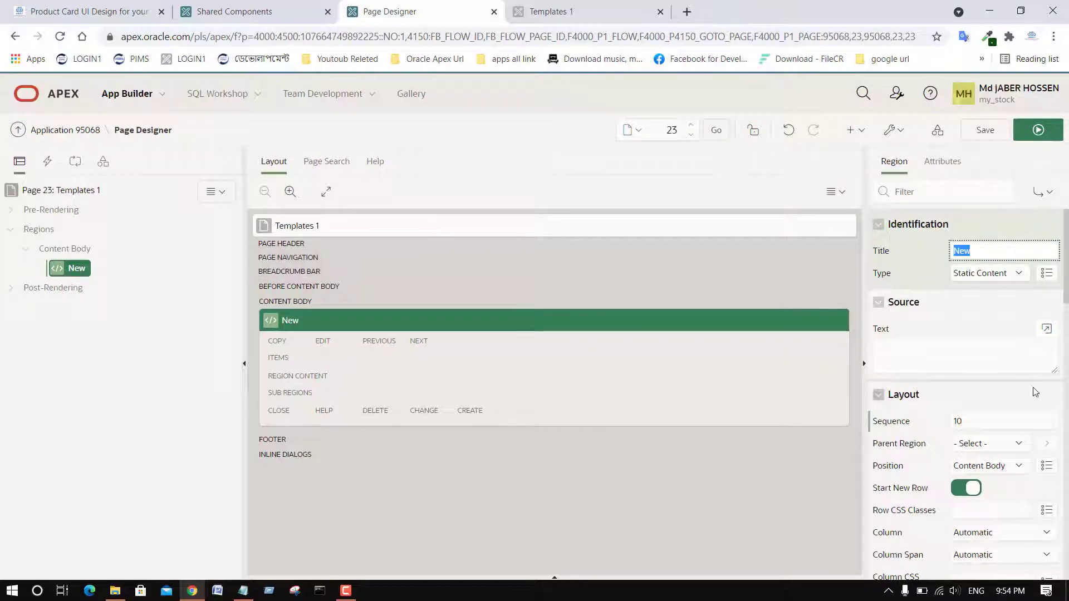
left_click(92, 11)
scroll(441, 488, "up", 15)
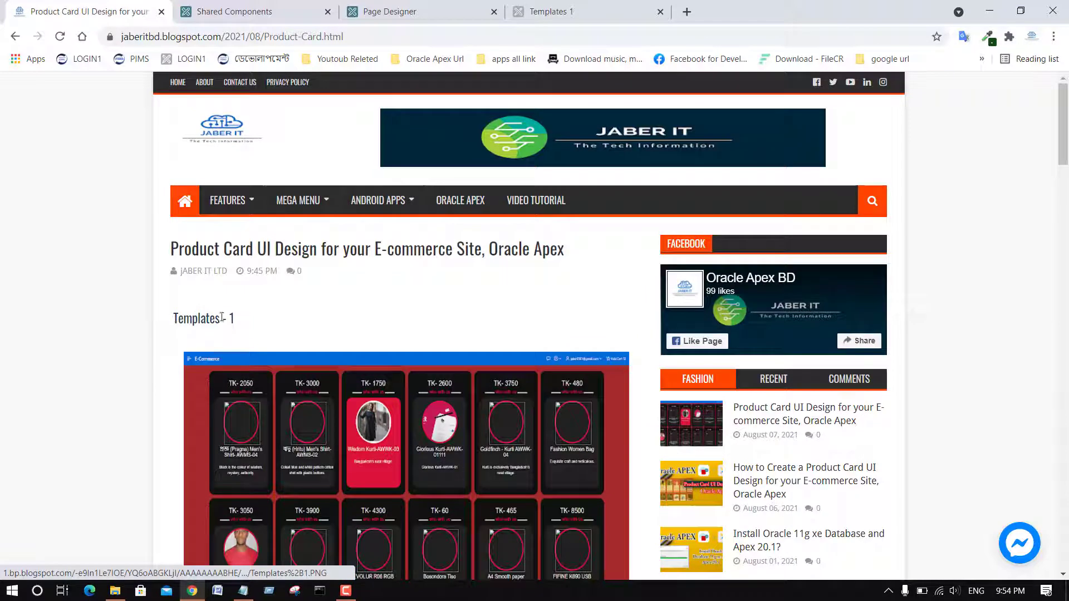
left_click_drag(240, 320, 173, 317)
key("ctrl+c")
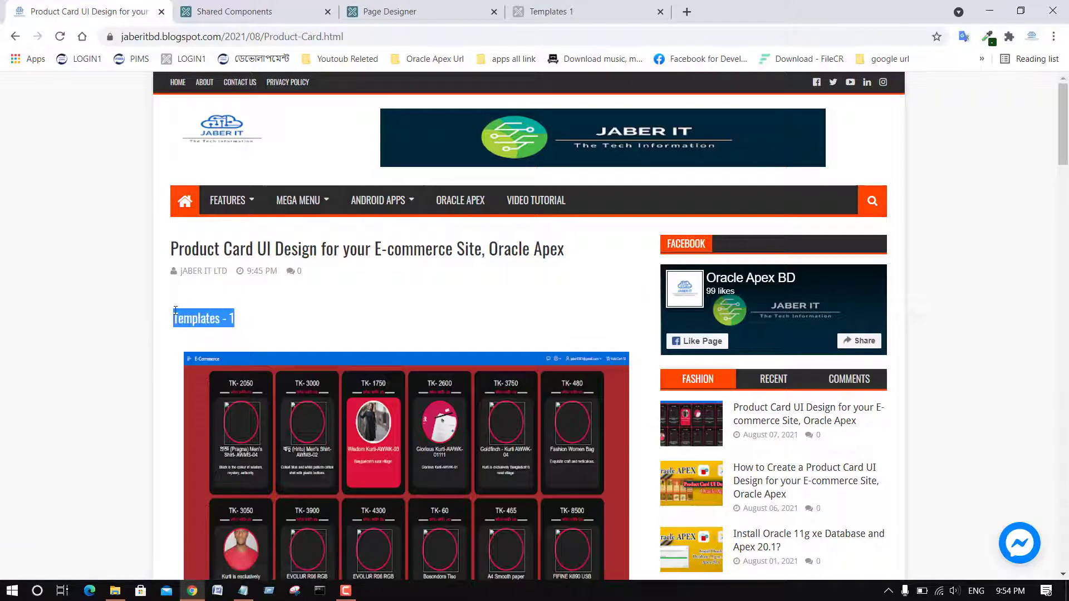
left_click(423, 6)
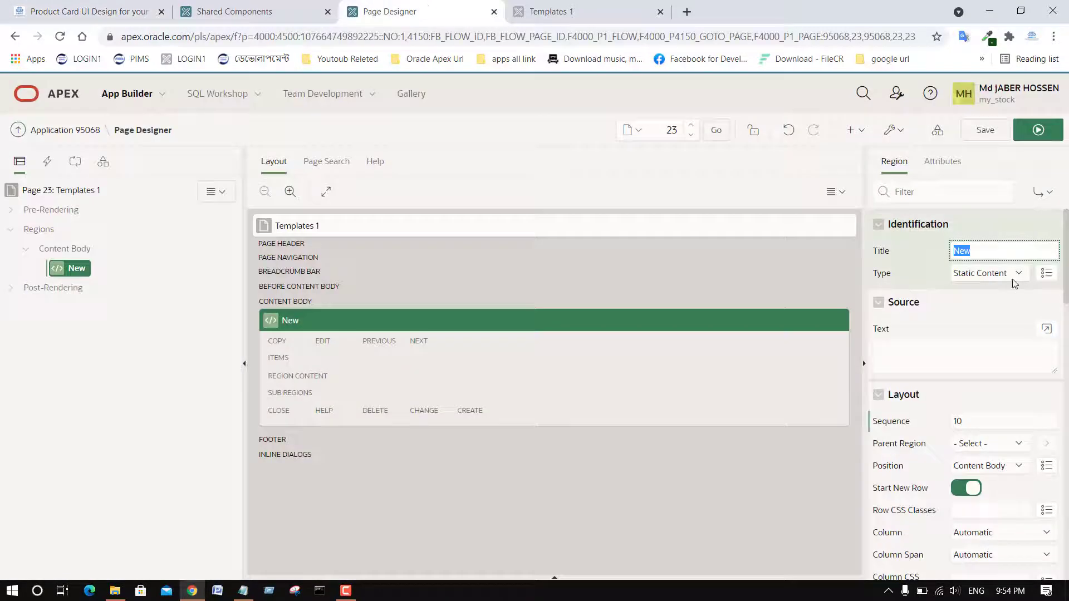
key("ctrl+v")
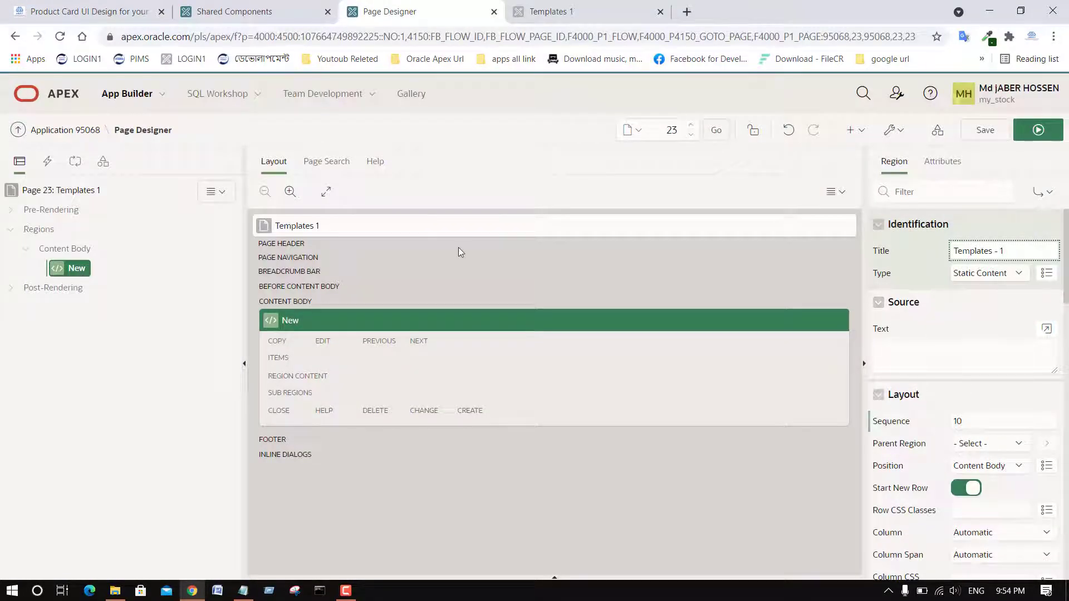
Change the blank page name in the Notepad notes to "Product Card, Templates - 1" and set the region's title to that text
left_click(243, 590)
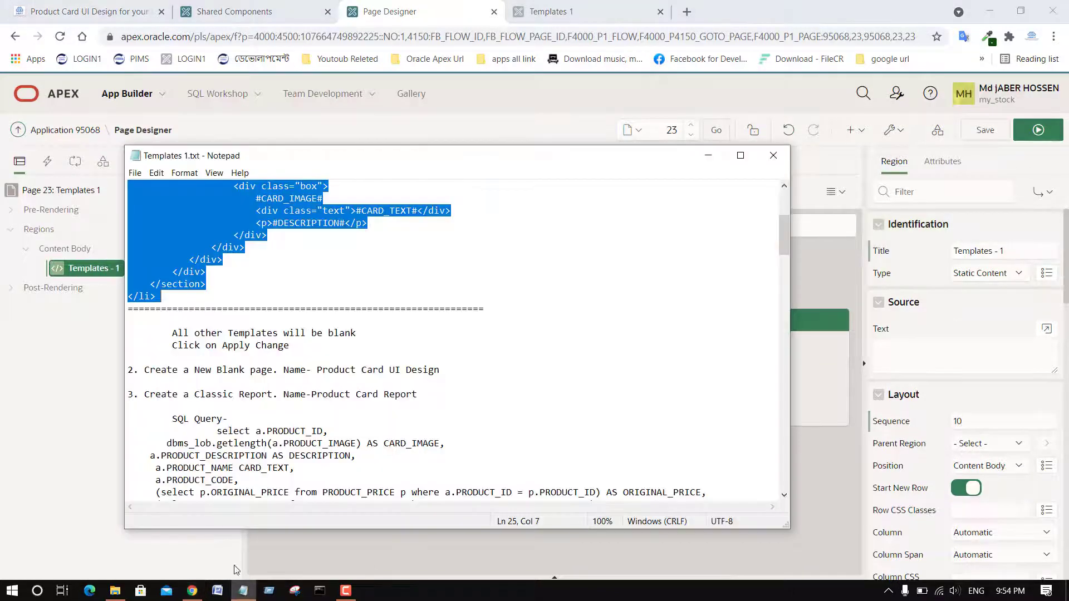
left_click_drag(444, 367, 385, 364)
type(";")
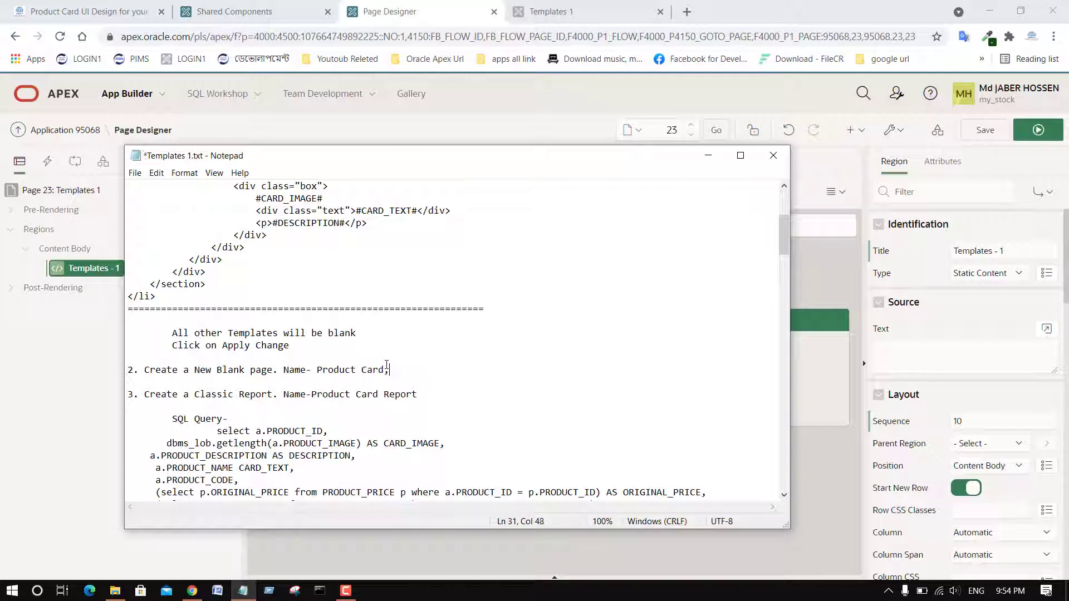
key("ctrl+v")
left_click(319, 374, "shift")
key("ctrl+c")
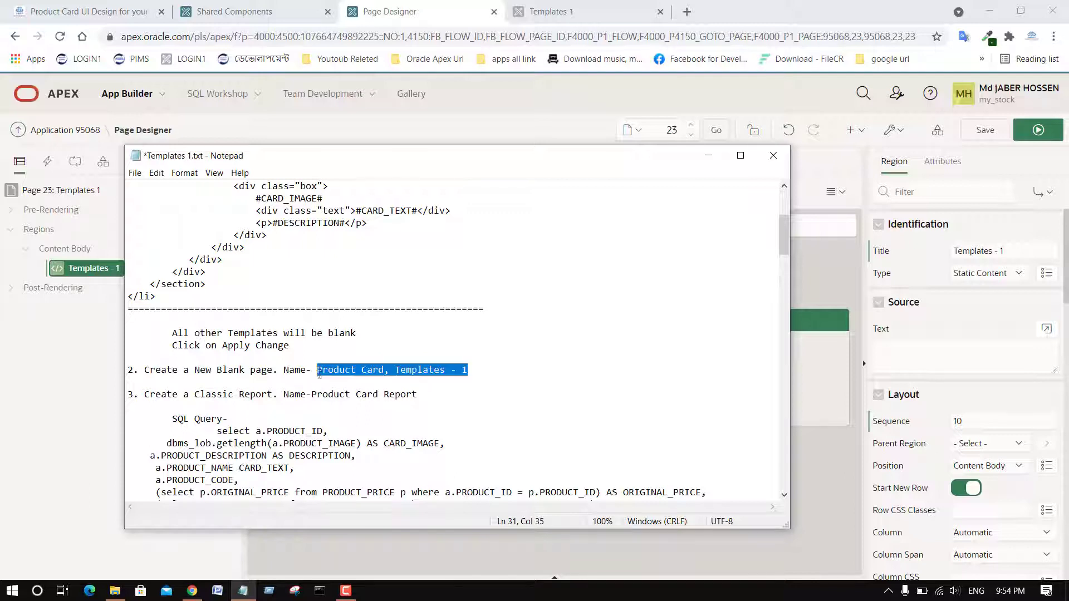
triple_click(1025, 252)
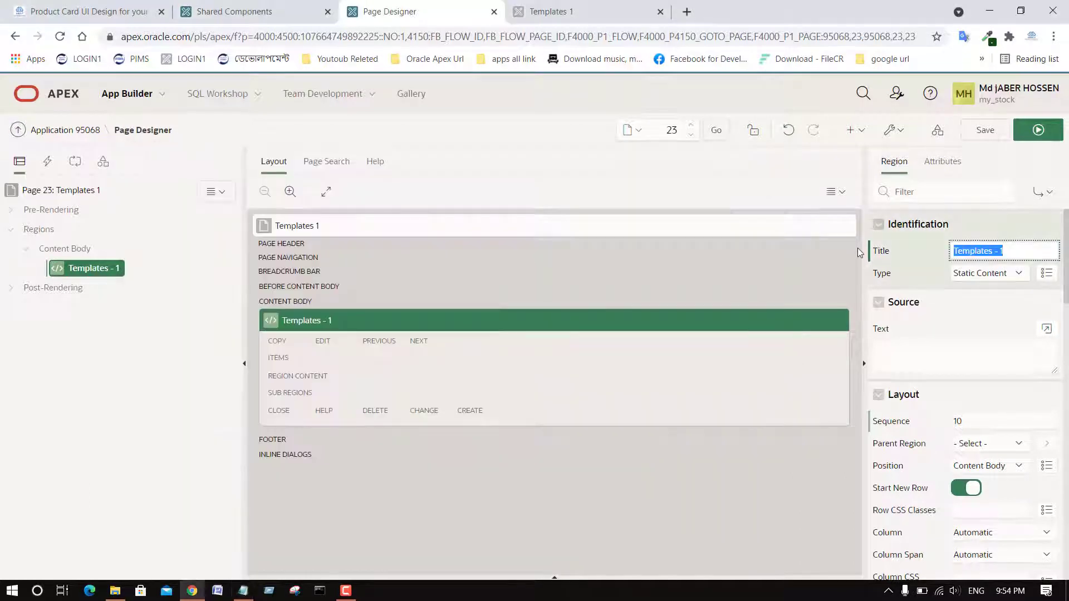
key("ctrl+v")
Copy the full product SQL query from the Classic Report section of the Notepad notes
left_click(243, 593)
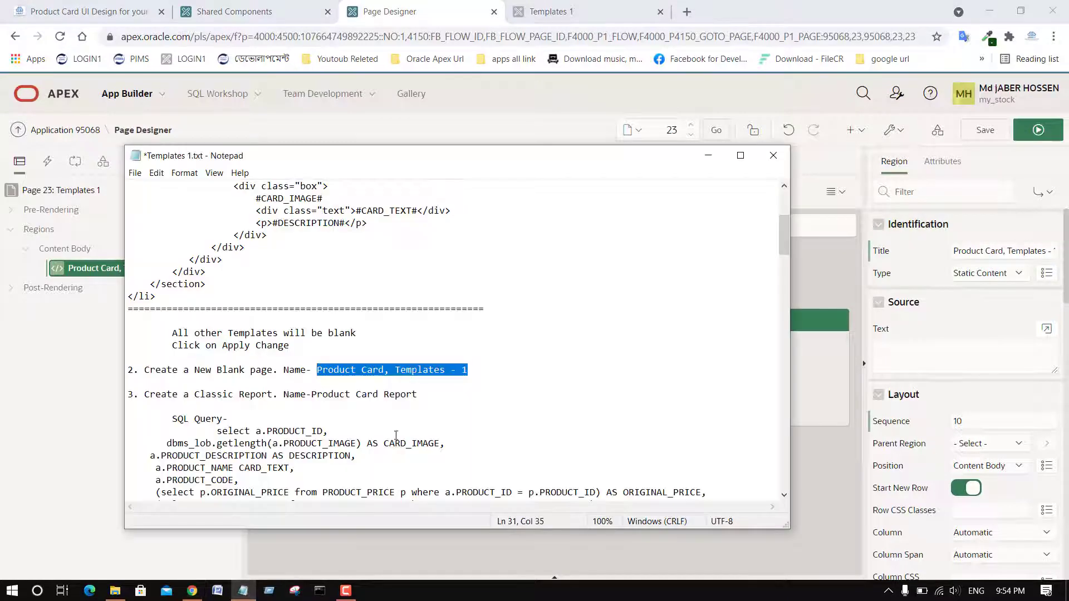
left_click_drag(190, 397, 313, 398)
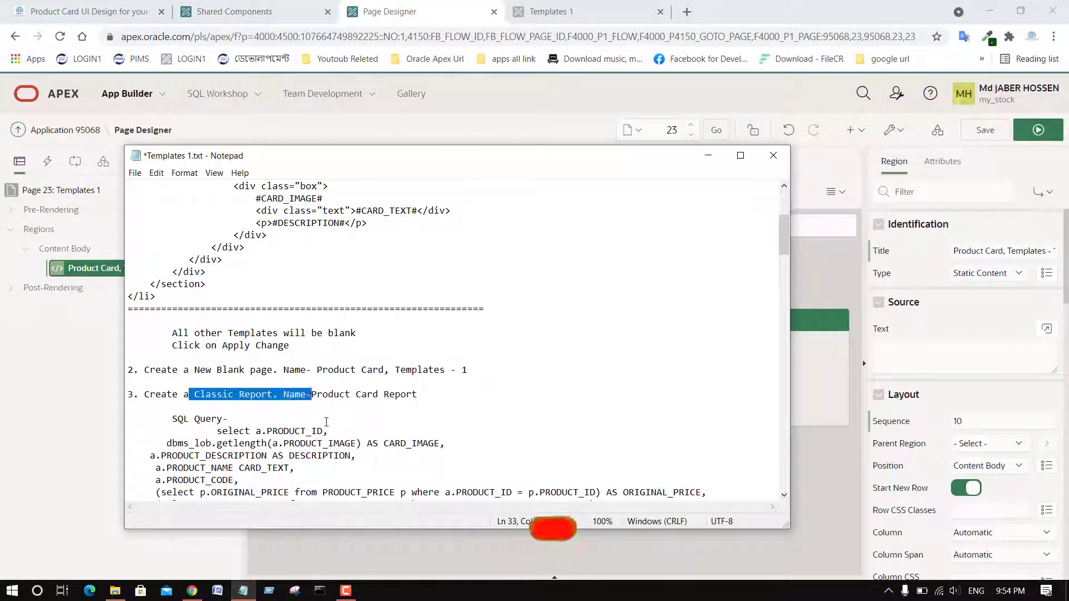
left_click(339, 442)
left_click_drag(218, 432, 252, 422)
key("ctrl+c")
scroll(236, 452, "down", 3)
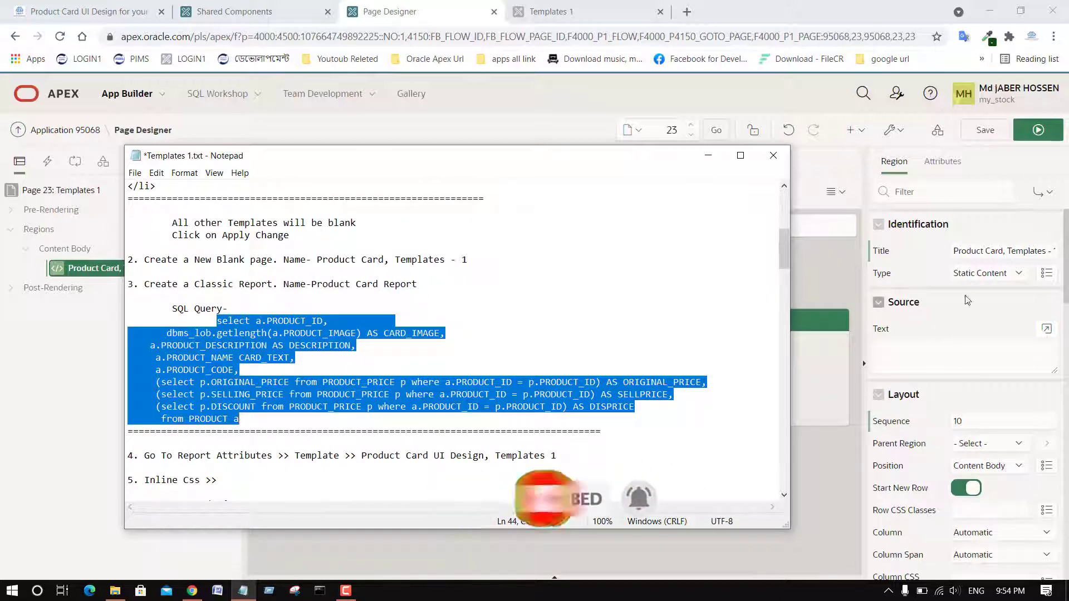
Change the Product Card region's type to Classic Report with a SQL Query source from the local database
left_click(986, 273)
left_click(982, 334)
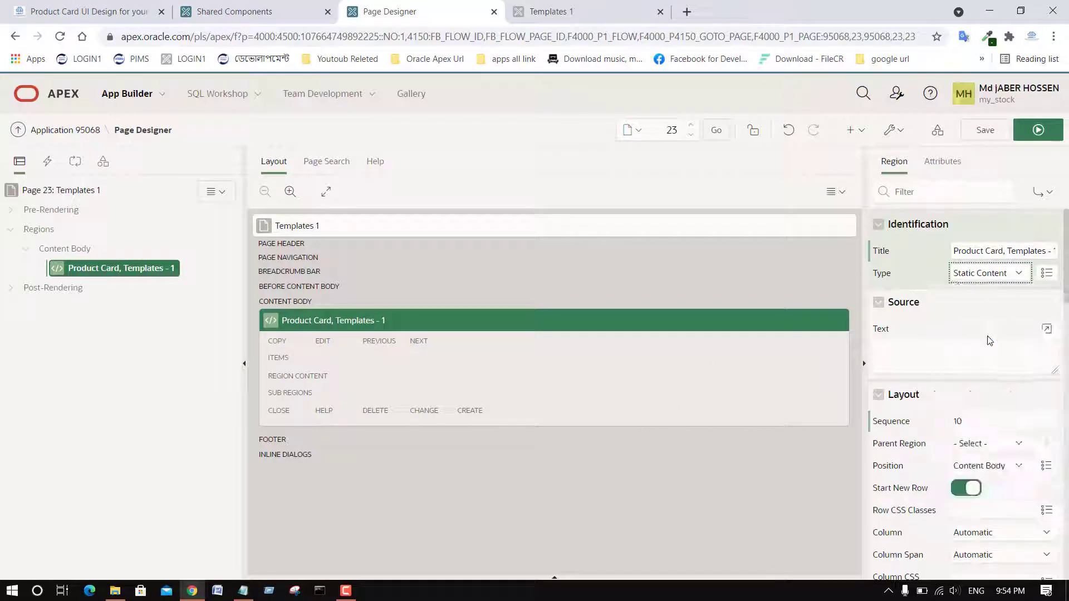
left_click(991, 349)
left_click(957, 377)
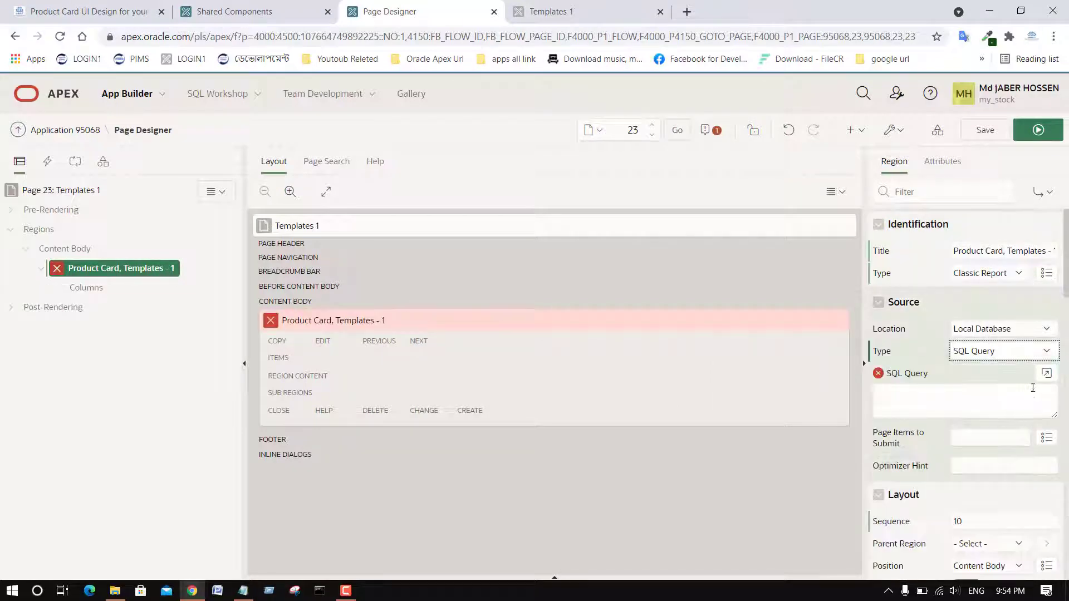
Paste the copied product query into the region's SQL Query, validate it and accept the code
left_click(1046, 373)
key("ctrl+v")
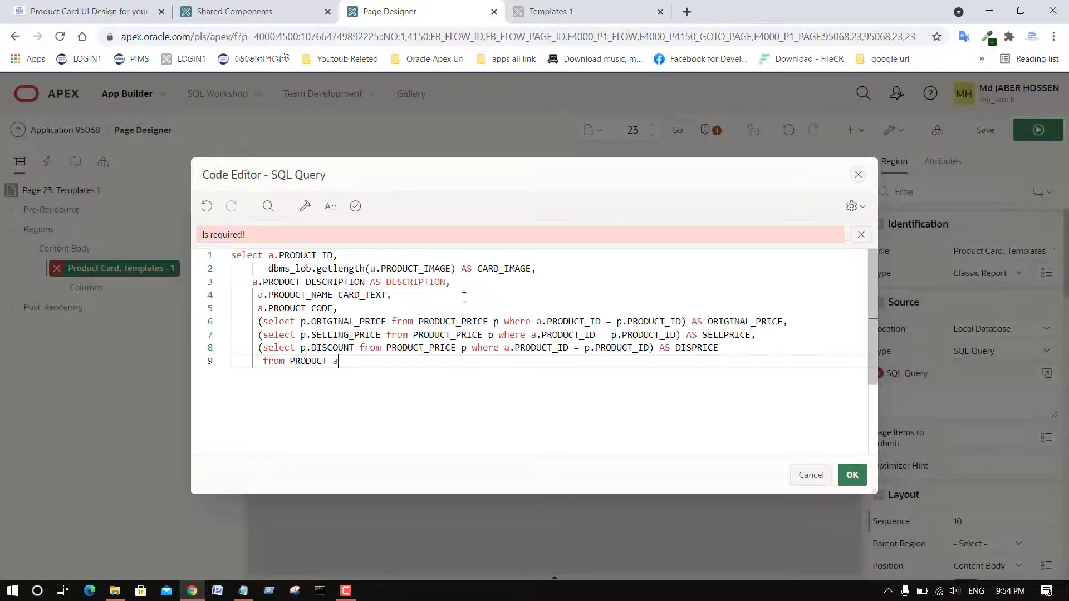
left_click(355, 205)
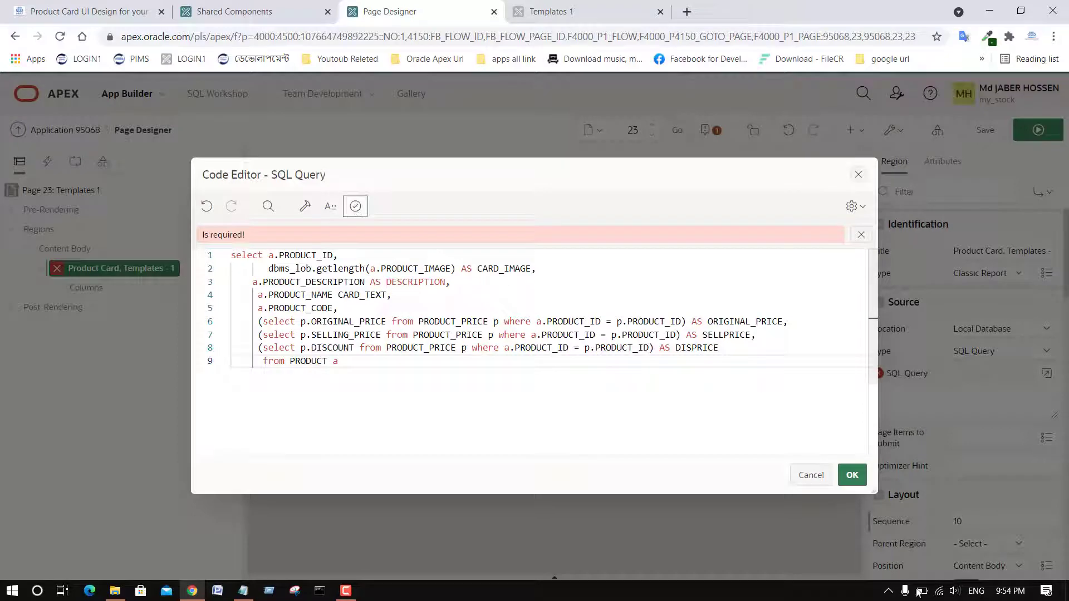
left_click(857, 479)
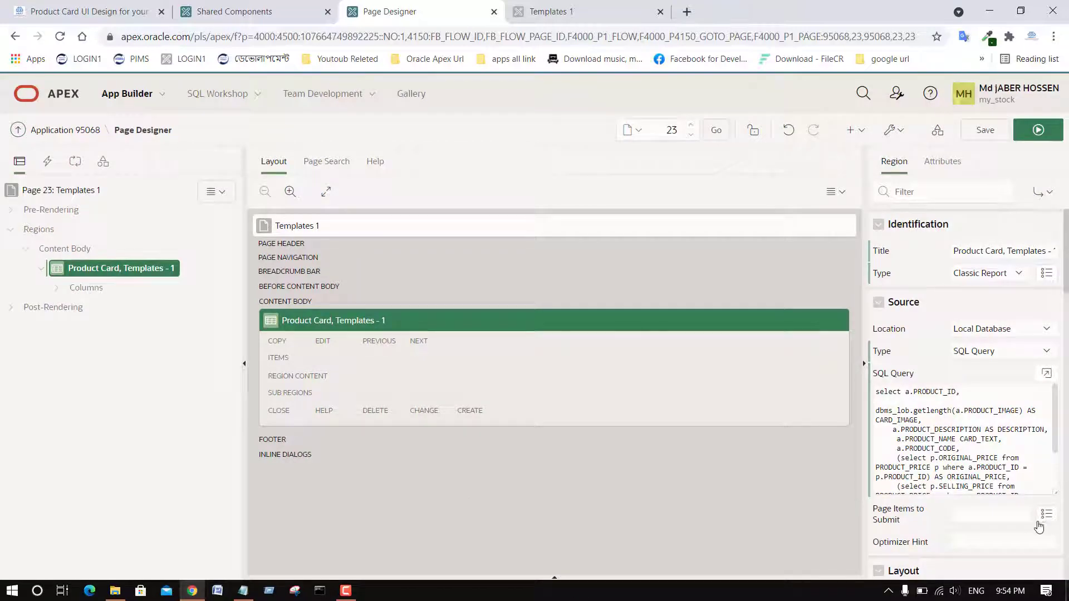
Set the region's template options to a Hidden header, Text Content style and Remove Body Padding
scroll(1010, 495, "down", 9)
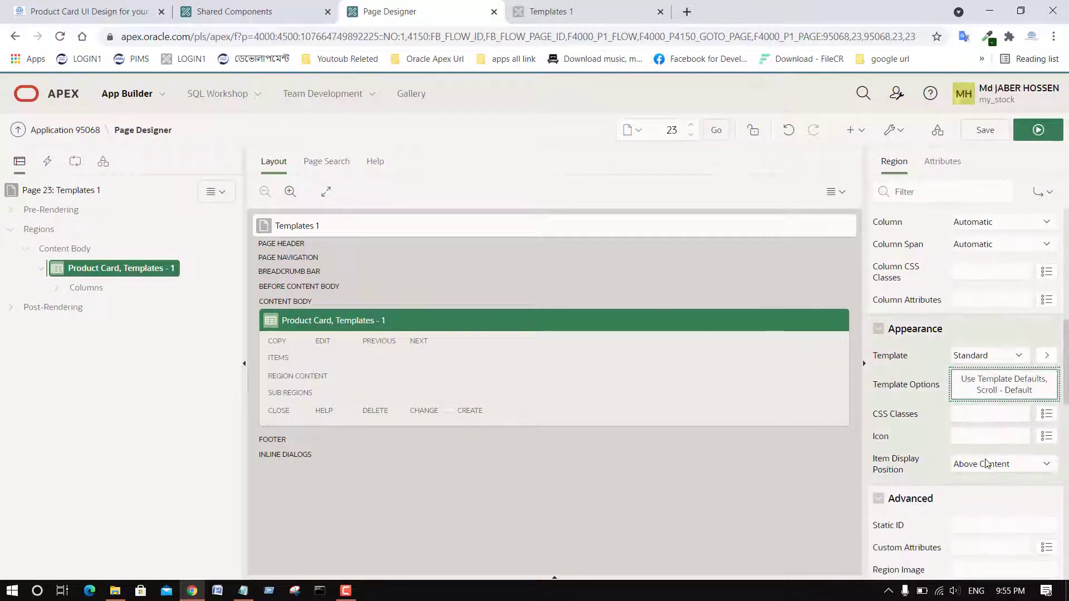
left_click(1000, 385)
left_click(476, 309)
left_click(480, 335)
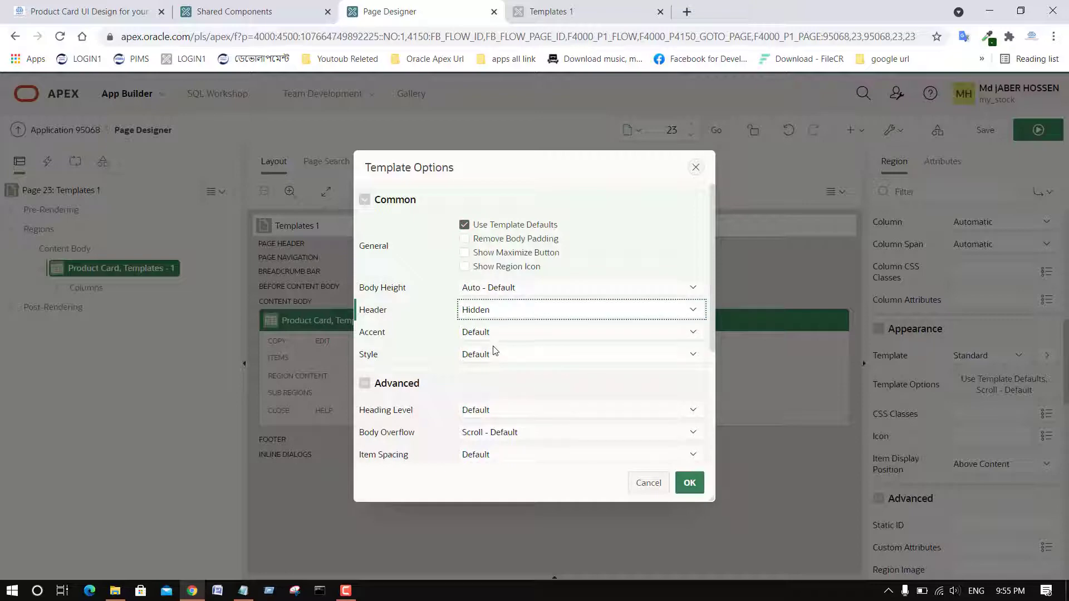
left_click(493, 352)
left_click(490, 413)
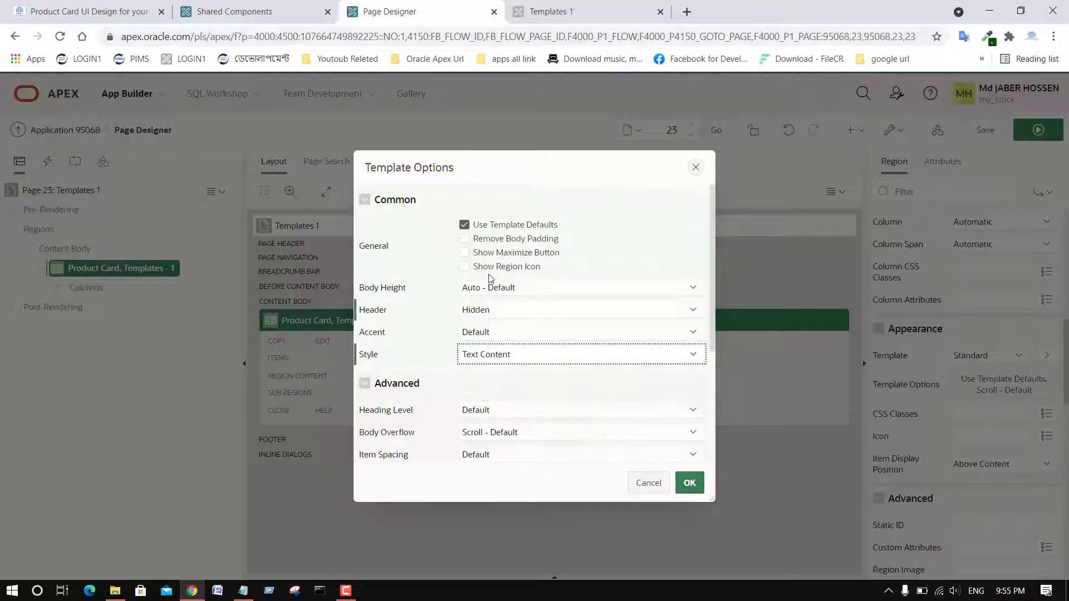
left_click(497, 240)
left_click(689, 482)
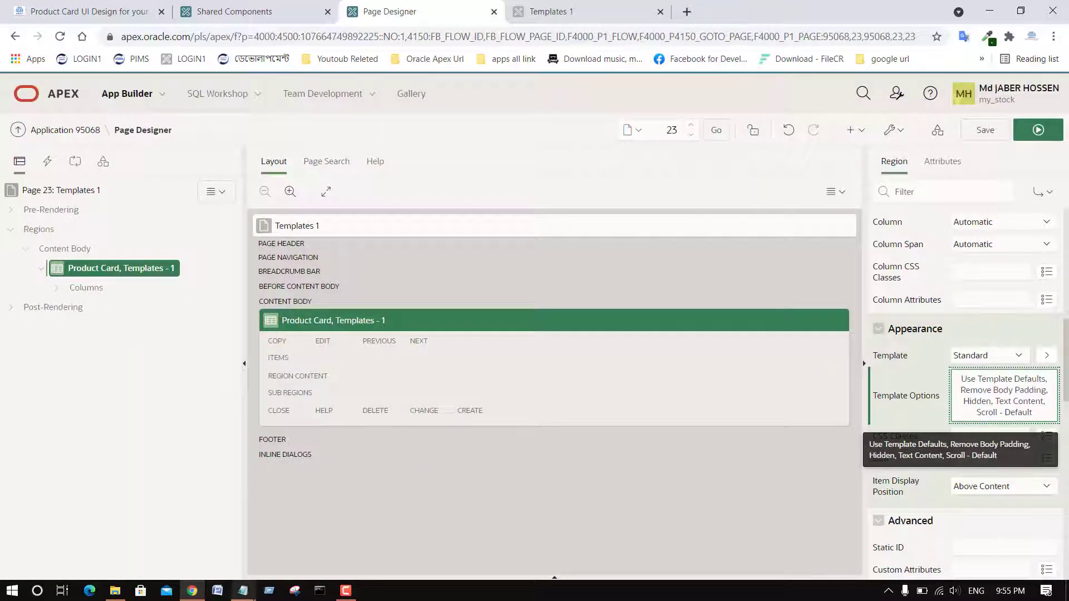
Check the report template instruction in the Notepad notes and copy the Inline Css block through the .t-Body-contentInner rule
left_click(243, 590)
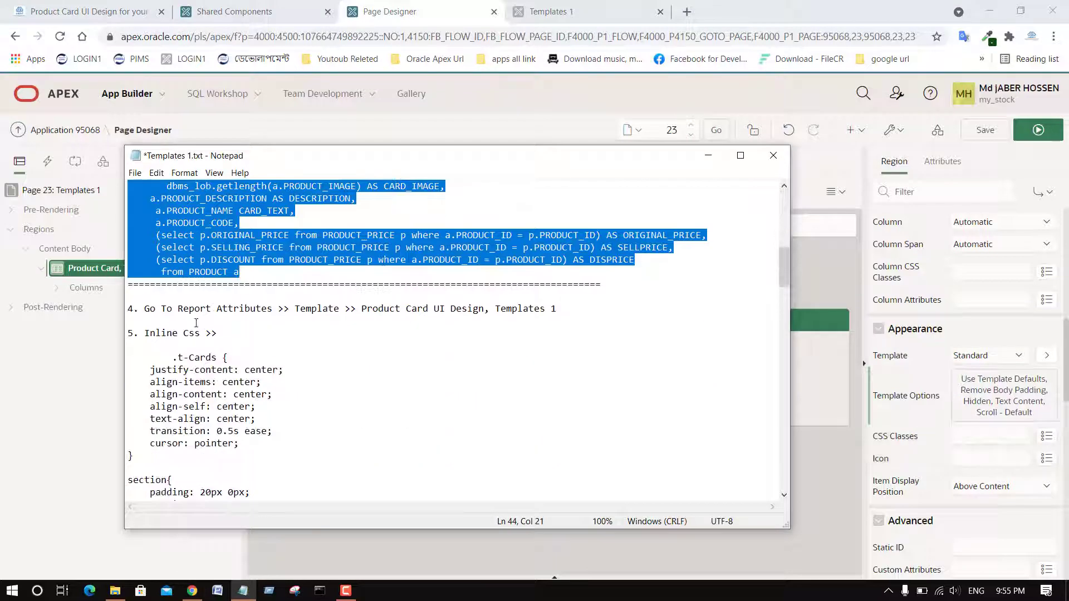
left_click_drag(195, 308, 565, 307)
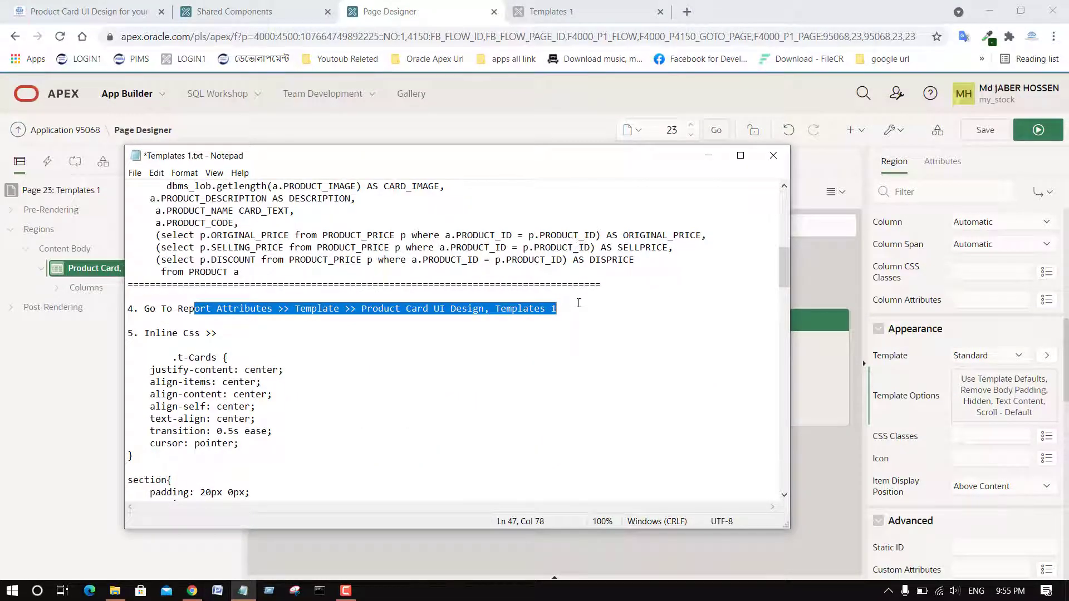
double_click(518, 314)
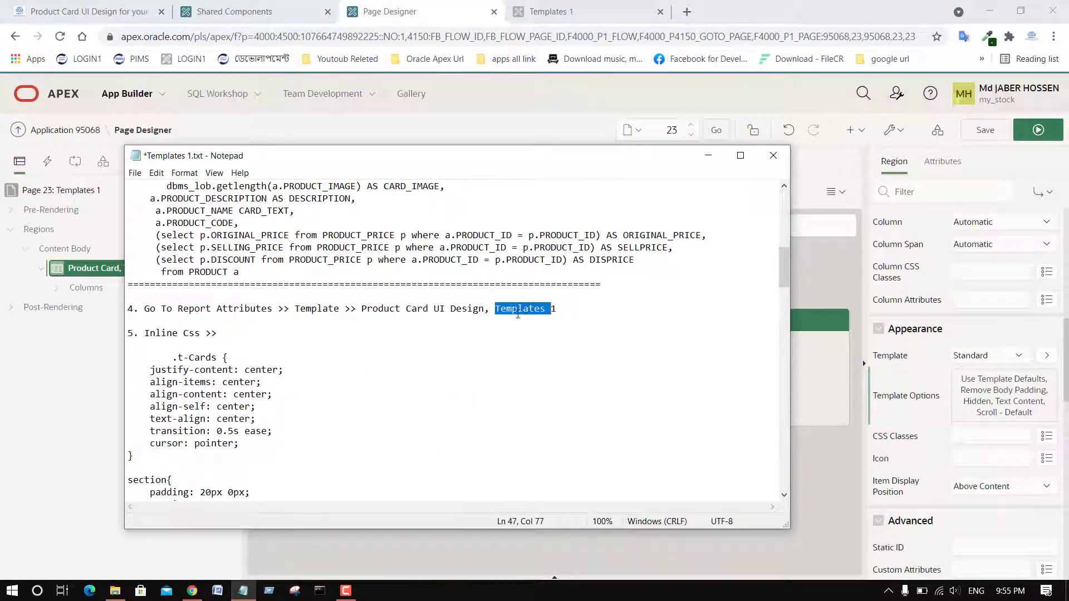
left_click(446, 381)
left_click_drag(145, 334, 163, 541)
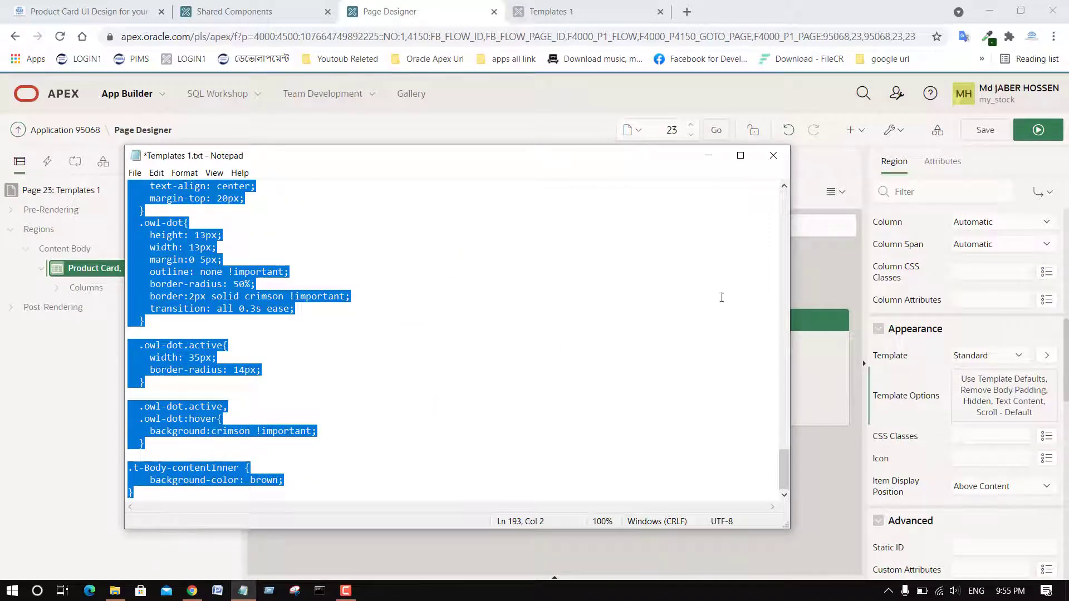
left_click(708, 156)
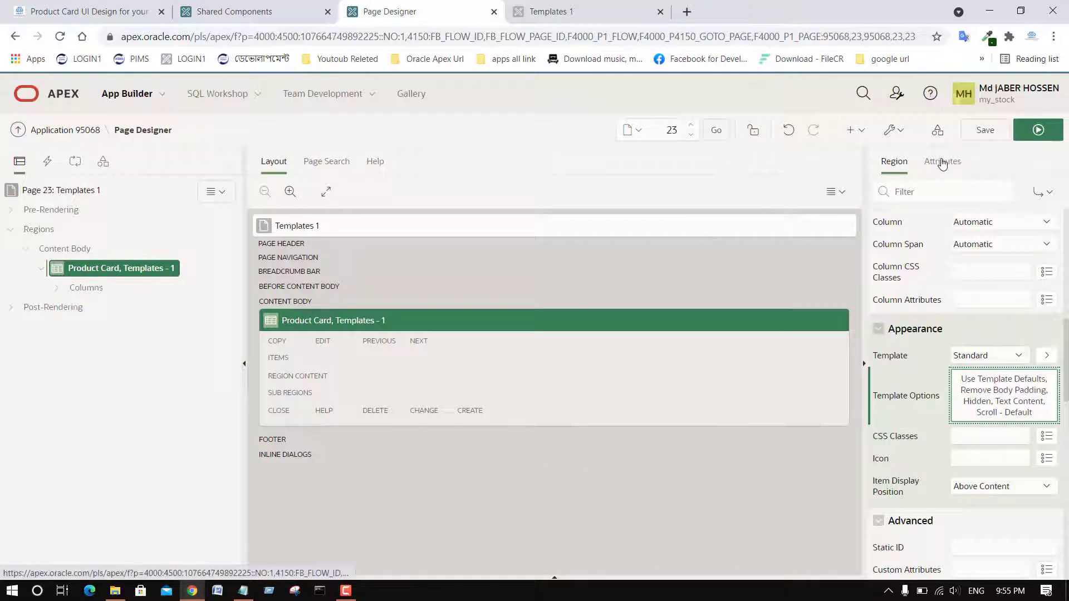
Set the classic report's appearance template to Templates 1 in the region's attributes
left_click(945, 162)
left_click(980, 363)
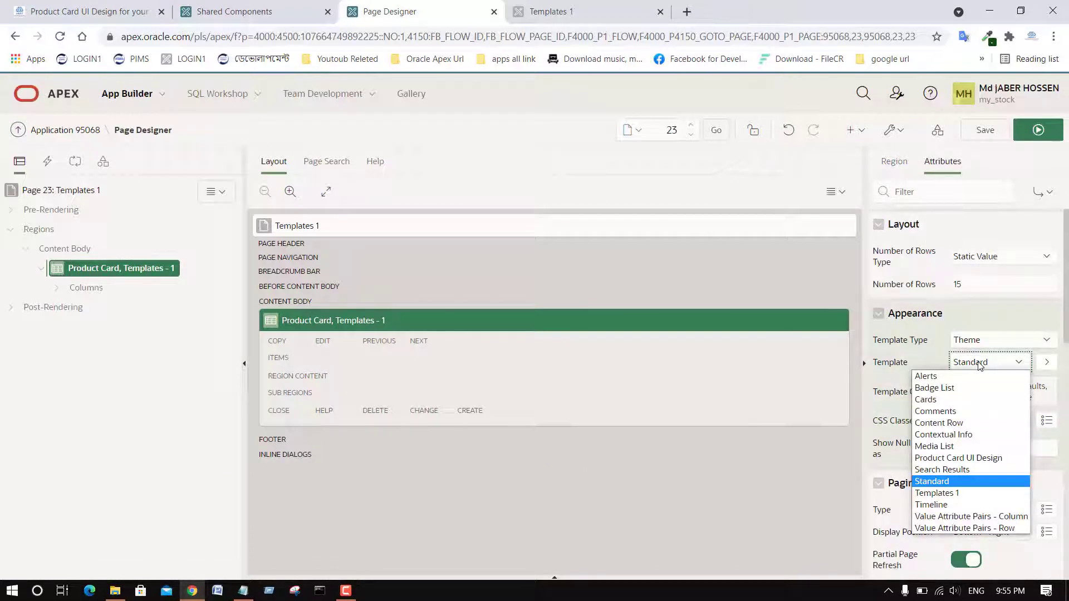
left_click(953, 493)
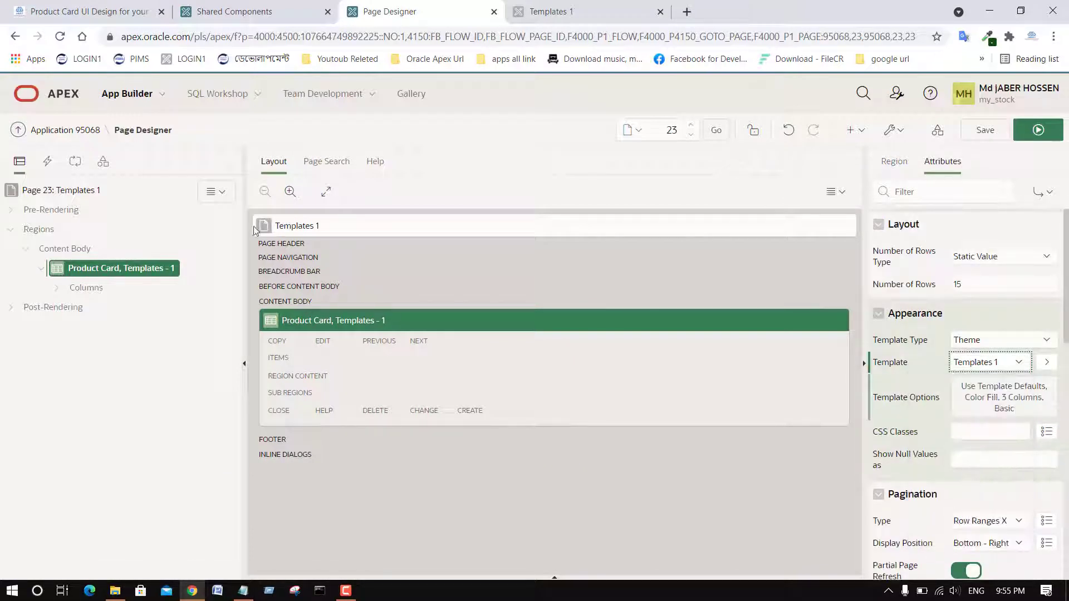
Paste the copied CSS into page 23's inline CSS and save the page
left_click(55, 190)
scroll(962, 352, "down", 5)
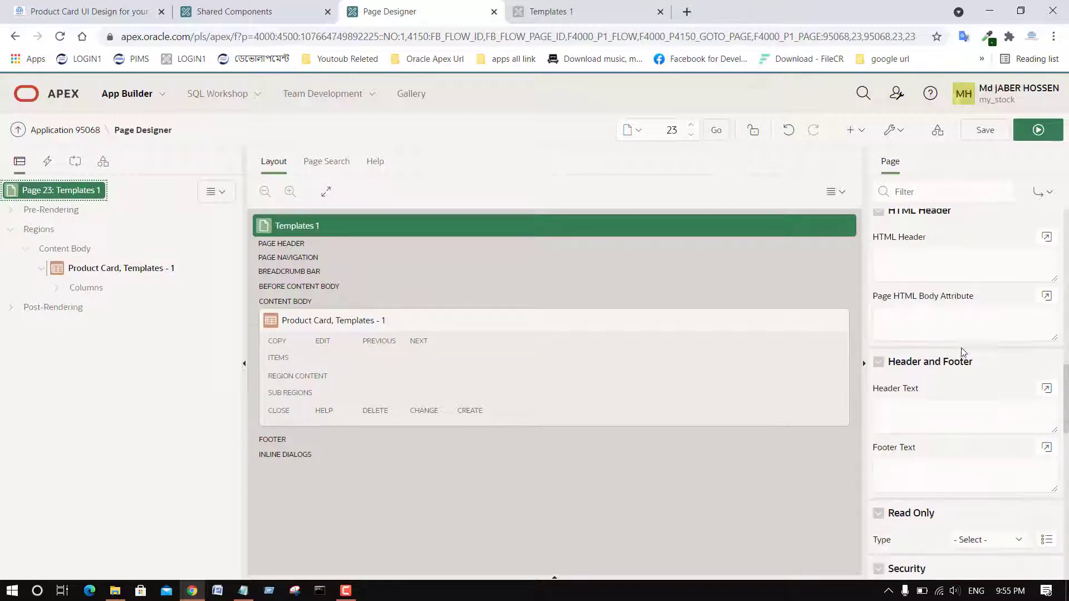
scroll(910, 358, "up", 3)
left_click(906, 383)
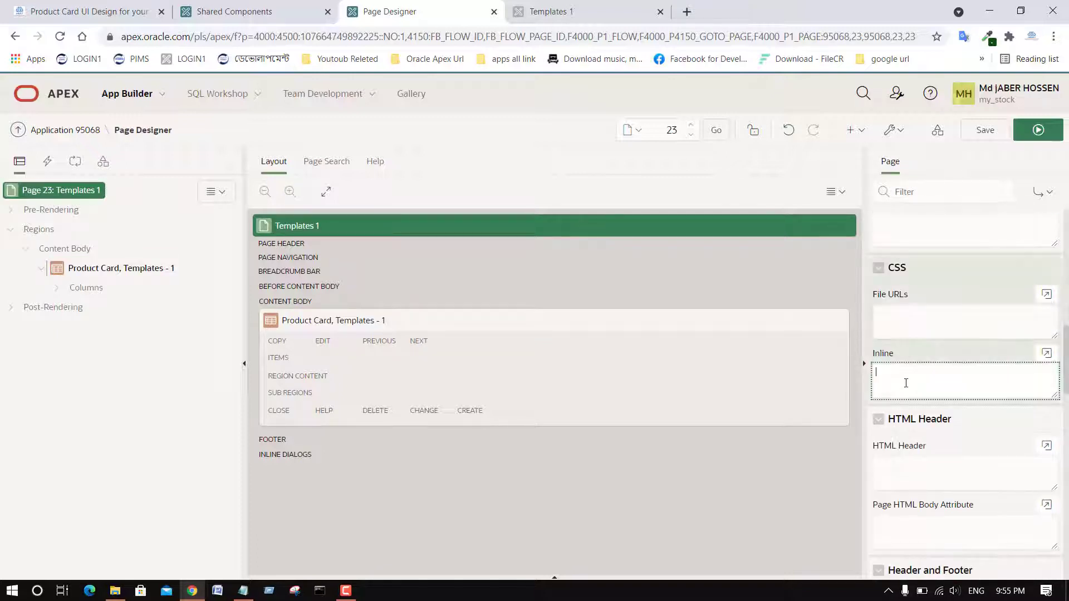
type(".t-Body-contentInner {     background-color: brown; }")
left_click(986, 130)
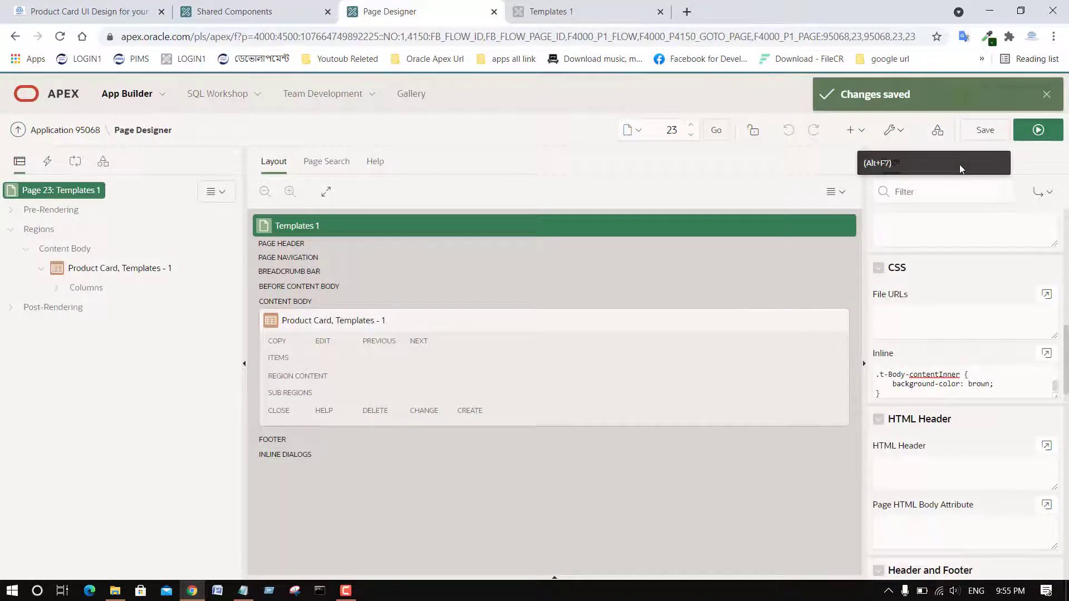
Run page 23 and look over the rendered product cards
left_click(1038, 130)
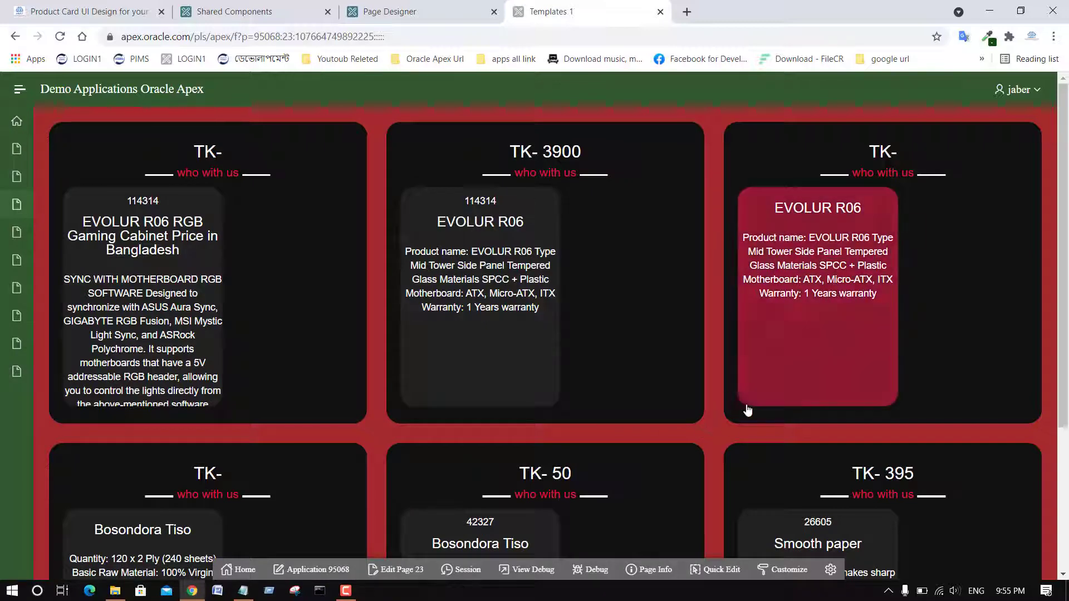
scroll(340, 347, "down", 3)
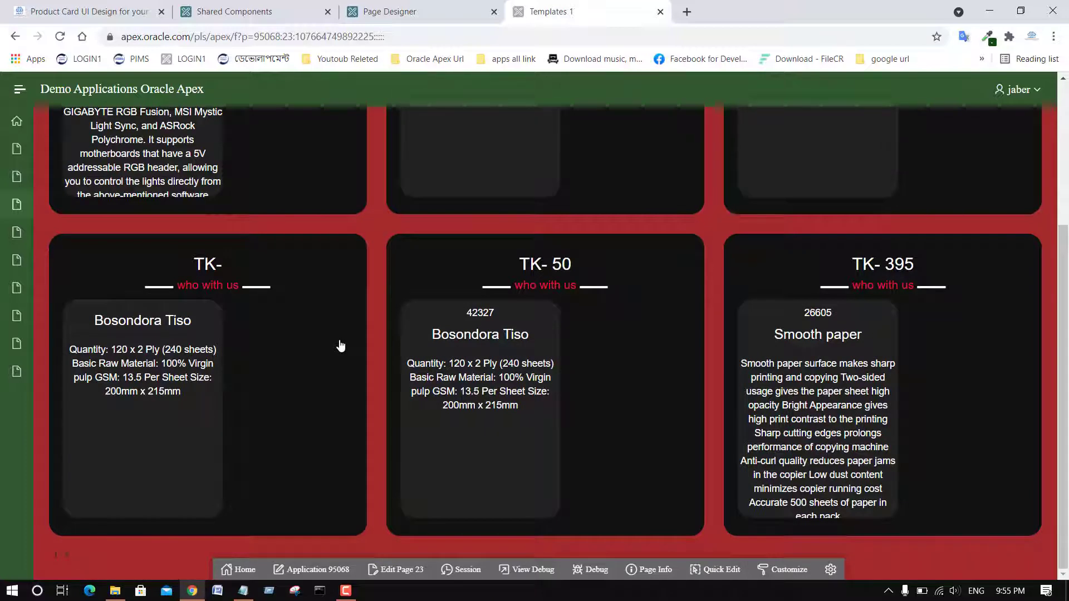
scroll(340, 347, "up", 3)
Return to Page Designer and review the Product Card region's appearance settings and template options without changing them
left_click(441, 12)
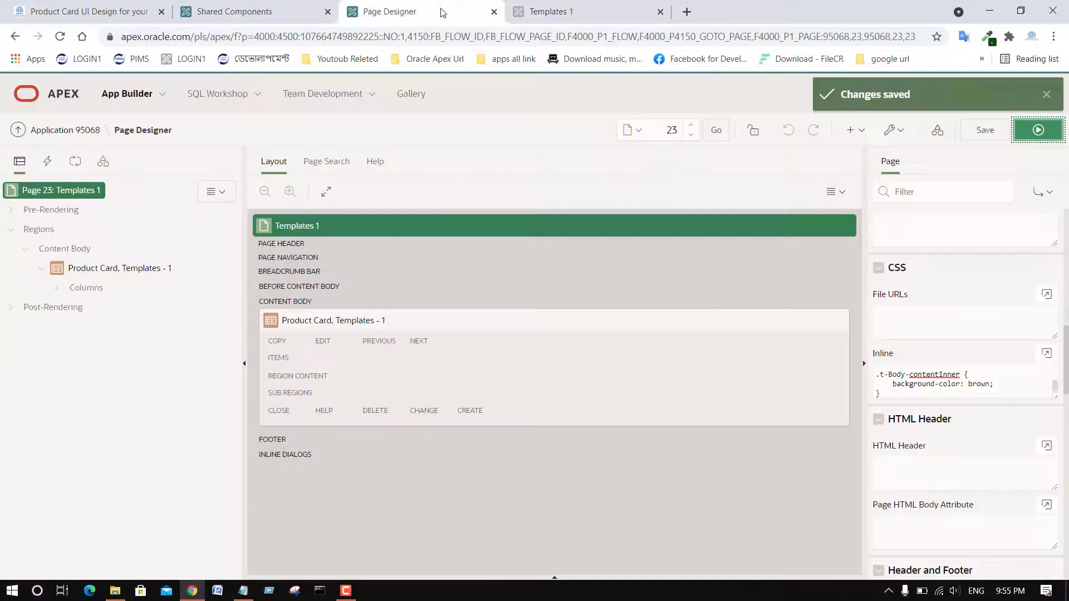
scroll(1035, 464, "up", 10)
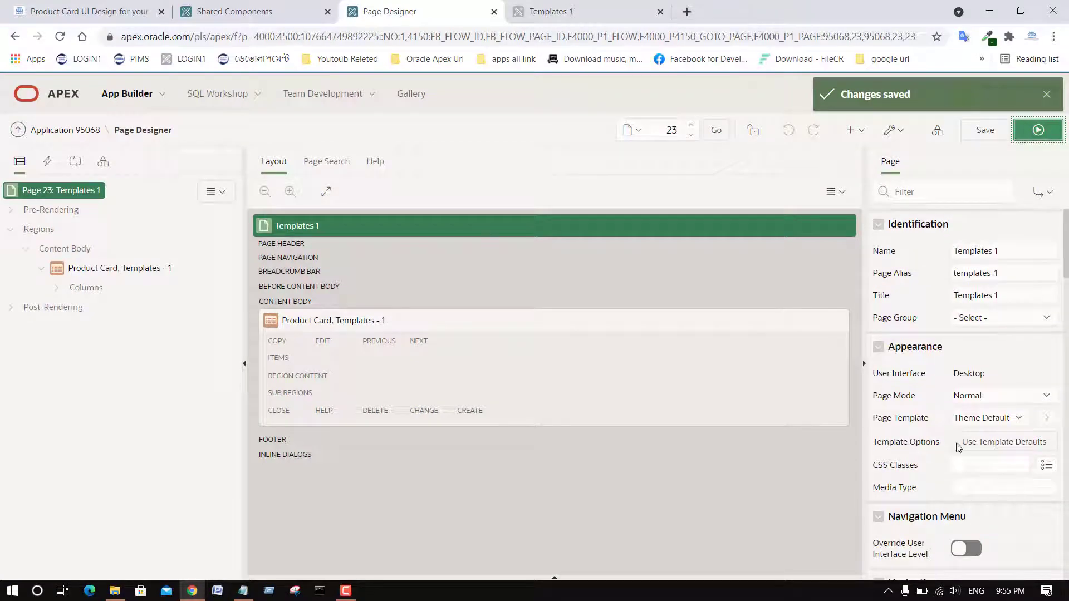
left_click(179, 268)
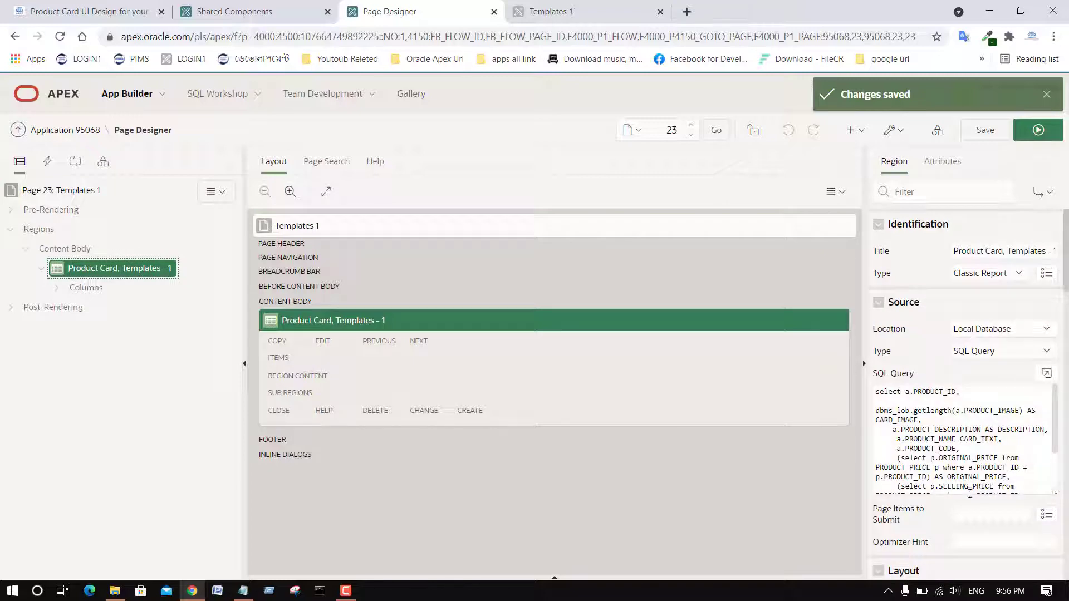
scroll(970, 494, "down", 10)
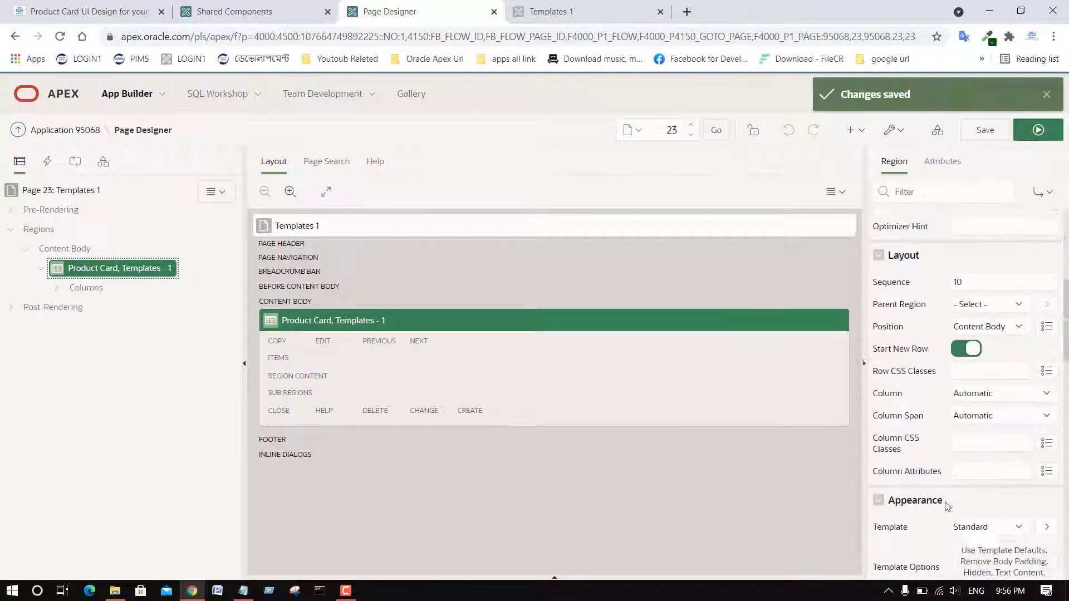
scroll(946, 505, "down", 3)
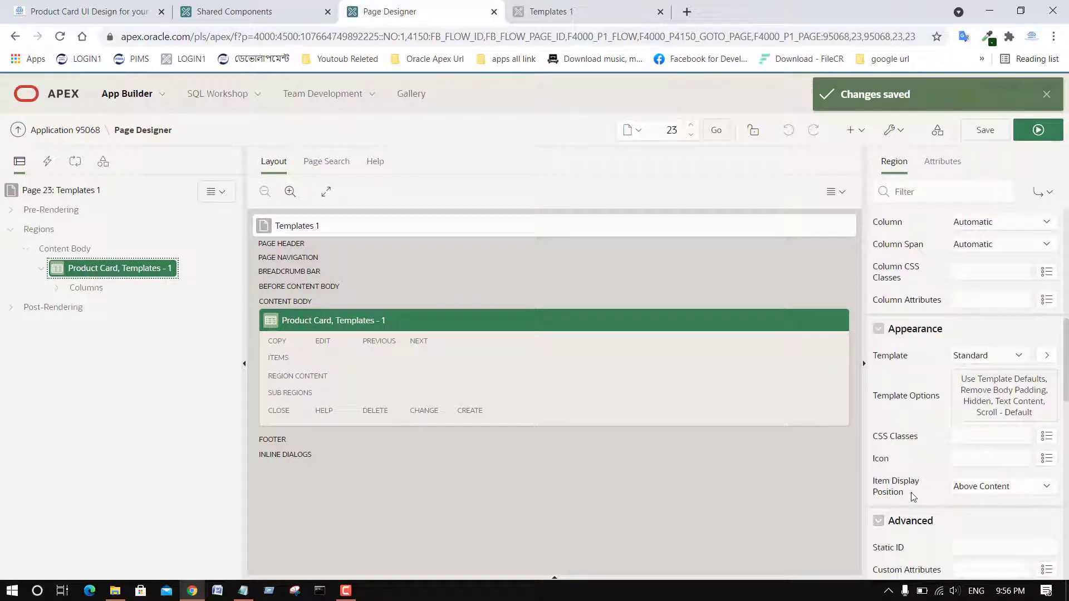
left_click(578, 8)
left_click(451, 6)
left_click(1020, 419)
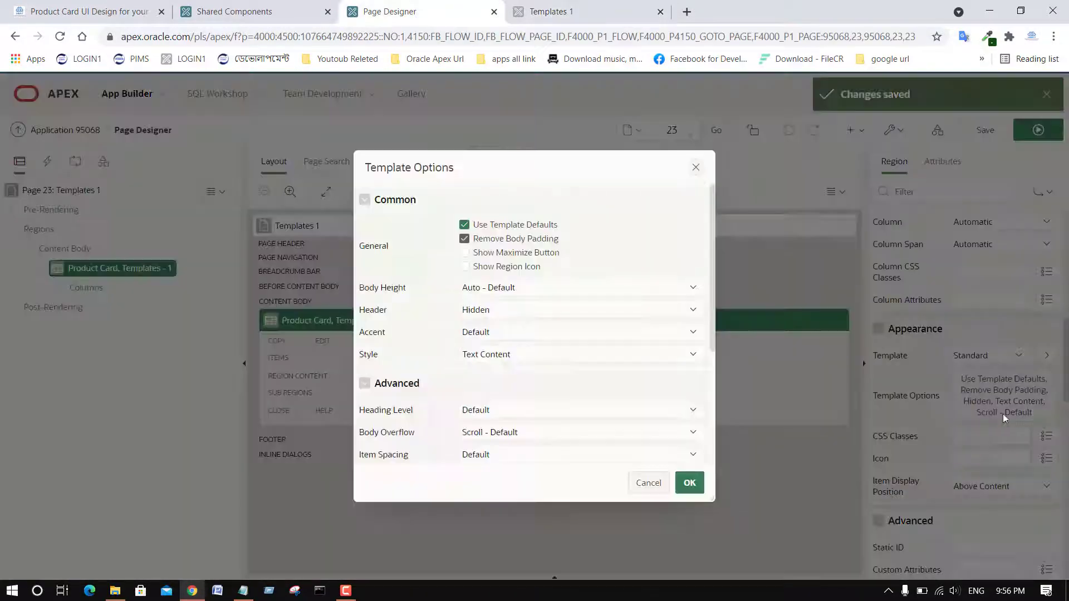
scroll(543, 389, "down", 3)
scroll(523, 334, "up", 3)
scroll(520, 329, "down", 3)
scroll(532, 325, "up", 3)
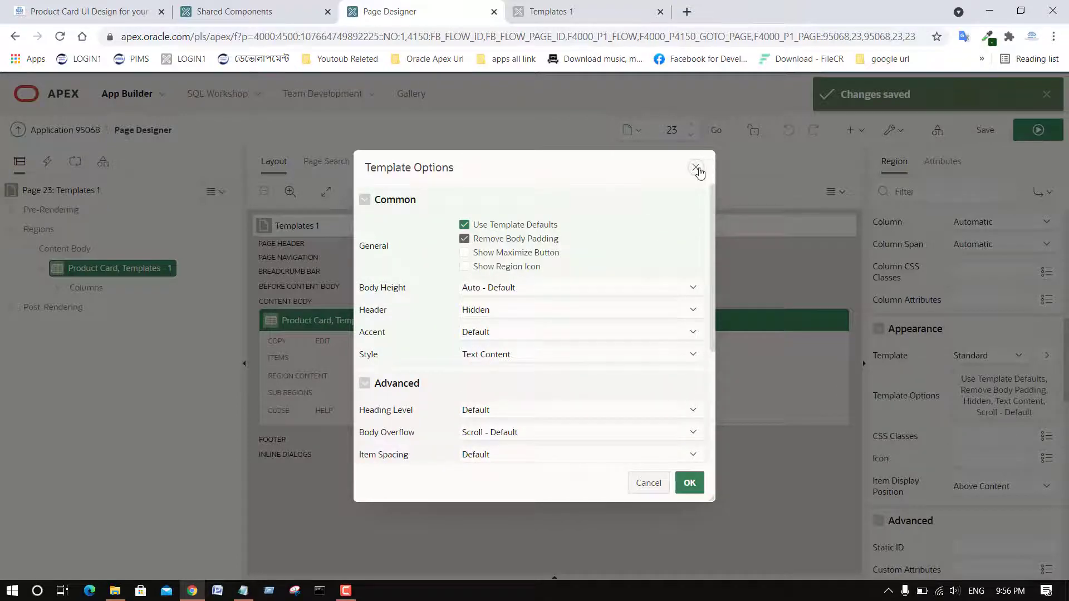
left_click(696, 167)
Inspect the layout choices in the report attributes' template options and close the dialog without changes
left_click(942, 161)
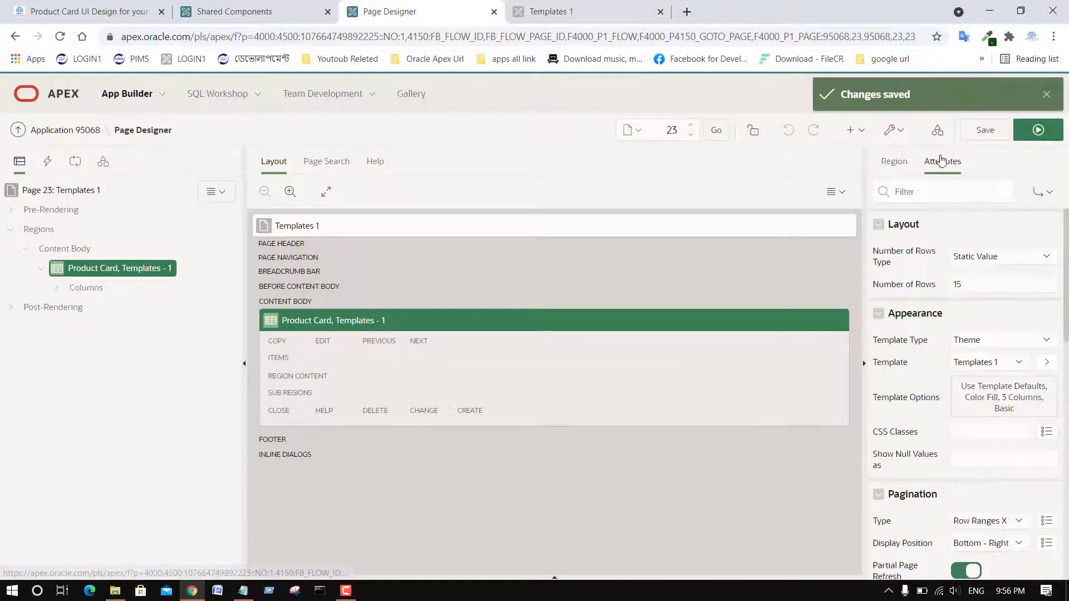
left_click(979, 392)
left_click(499, 323)
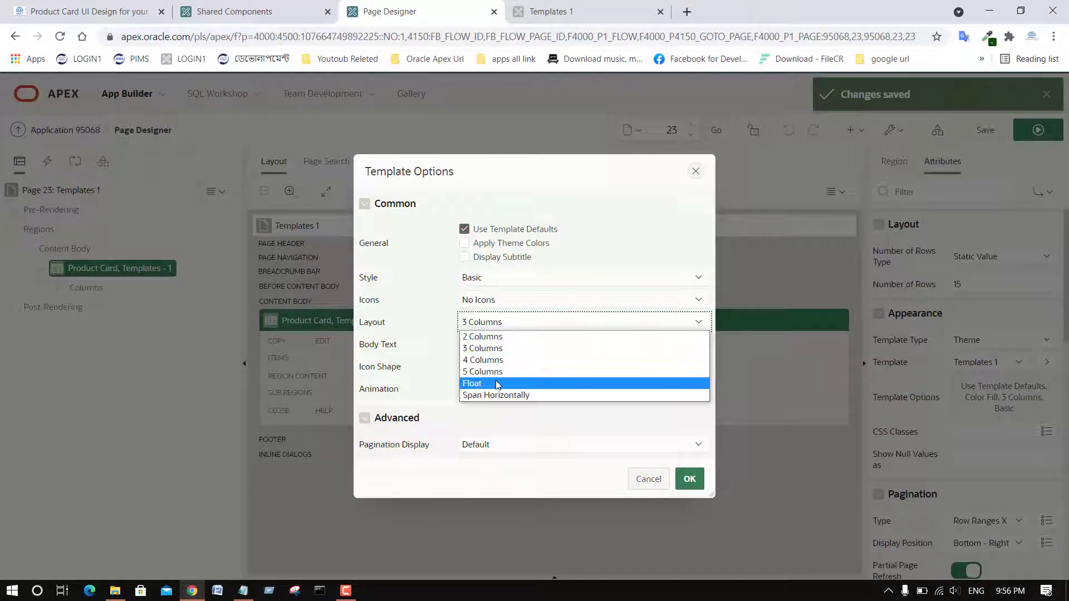
left_click(695, 171)
Switch to the running page and open the live template options of the product card region through Quick Edit
left_click(610, 9)
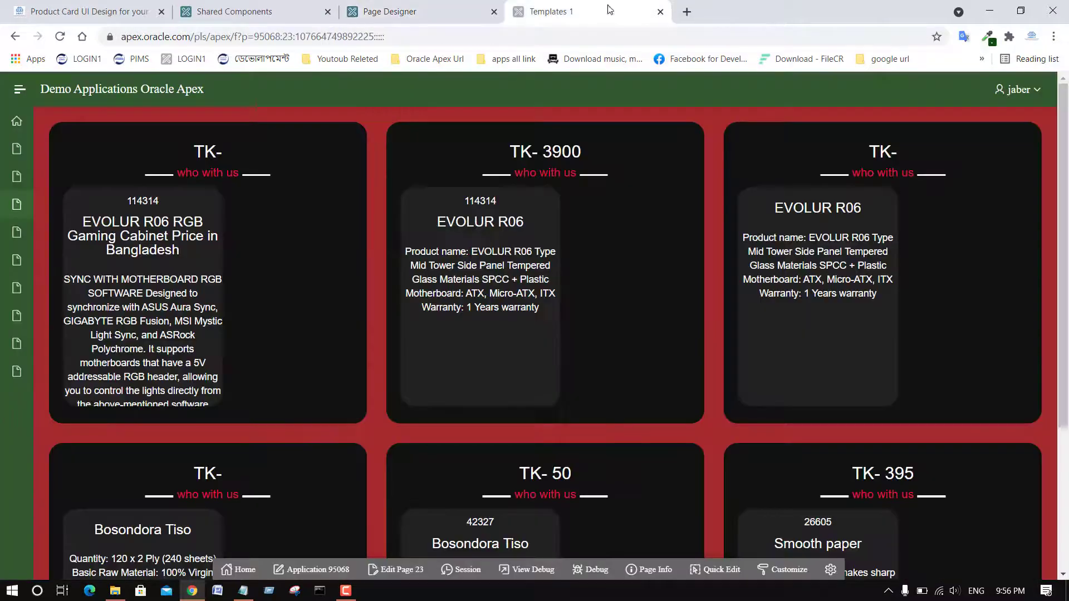
left_click(726, 573)
scroll(545, 334, "up", 1)
left_click(1036, 131)
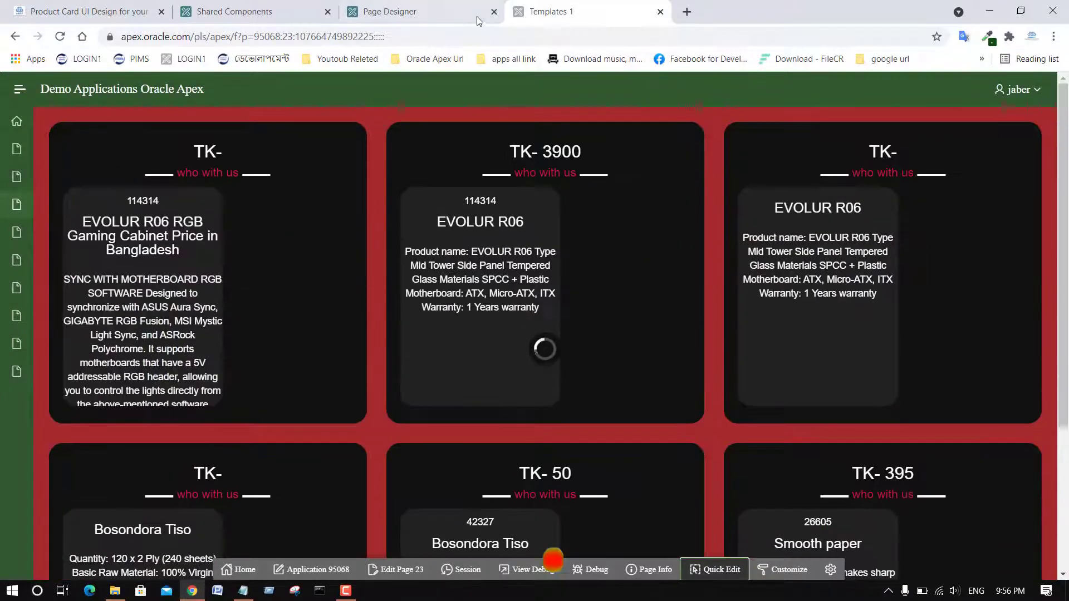
left_click(433, 15)
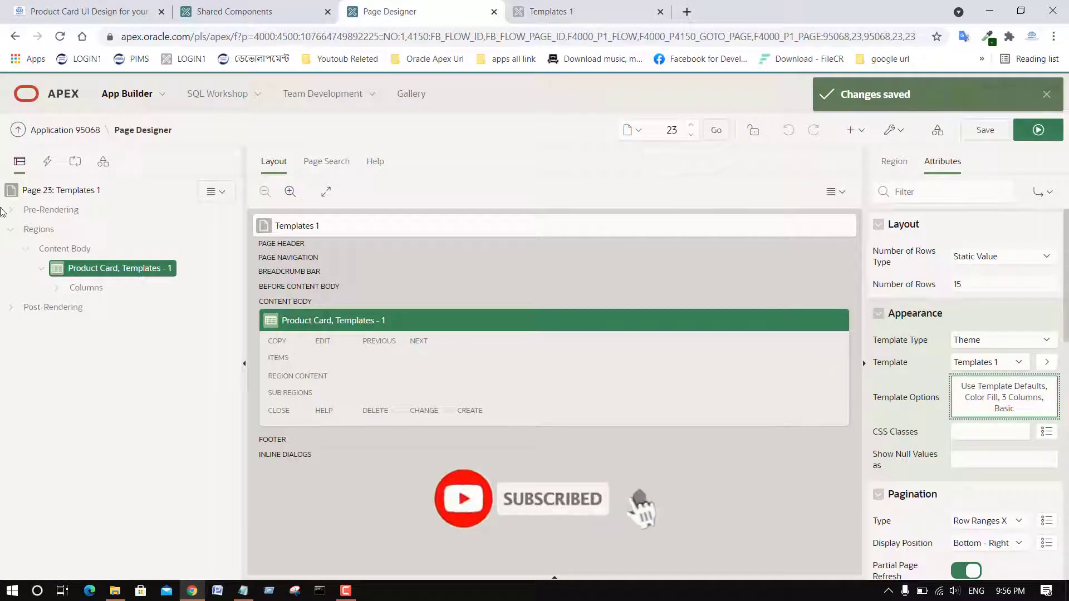
left_click(551, 11)
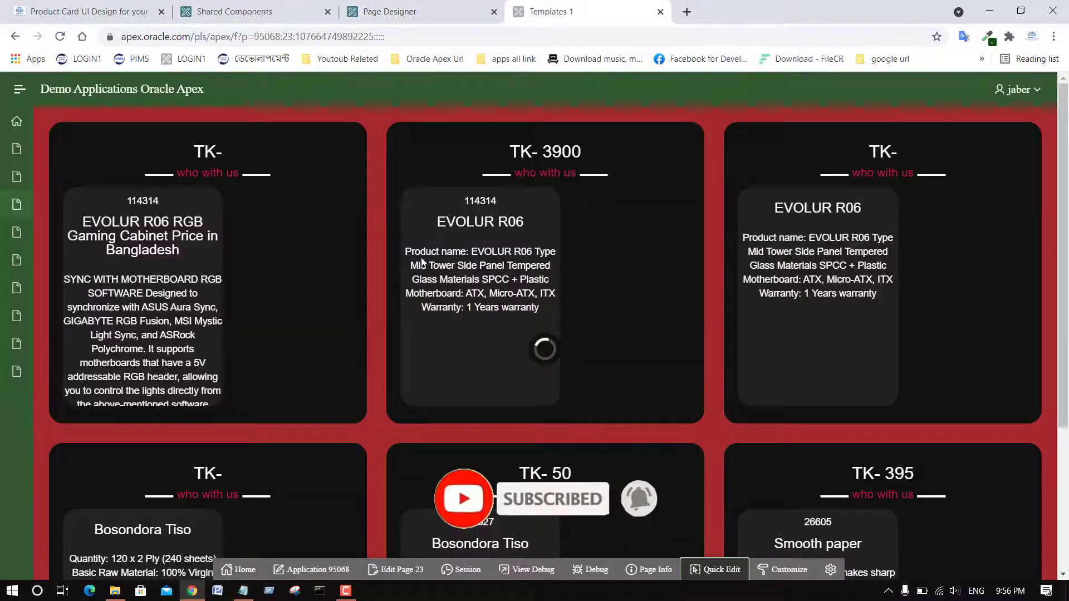
left_click(304, 315)
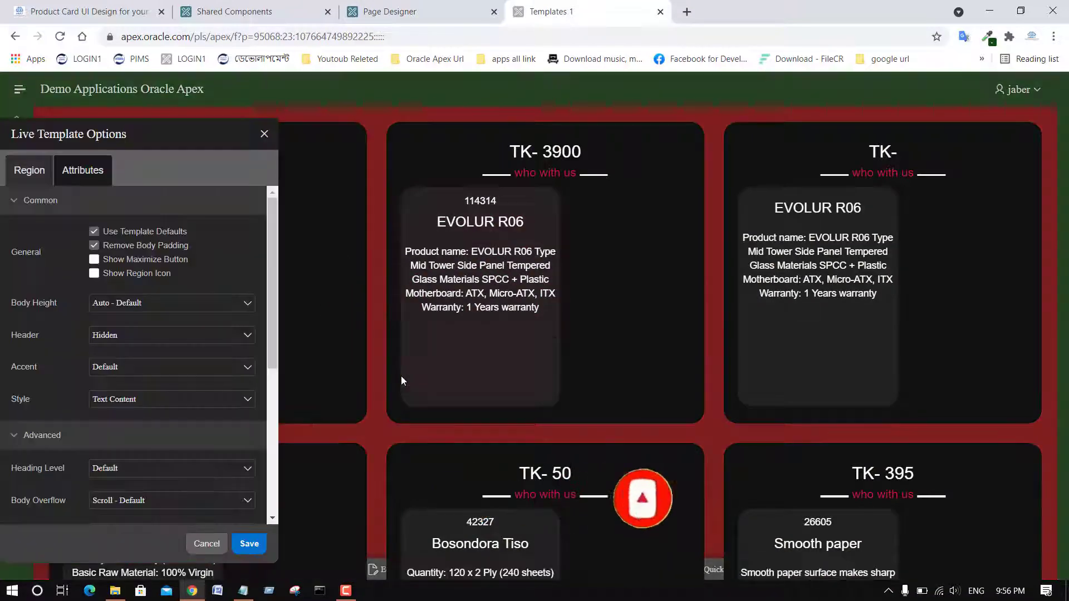
Set the report attributes' layout to 5 Columns in the live template options and save
left_click(83, 170)
left_click(123, 359)
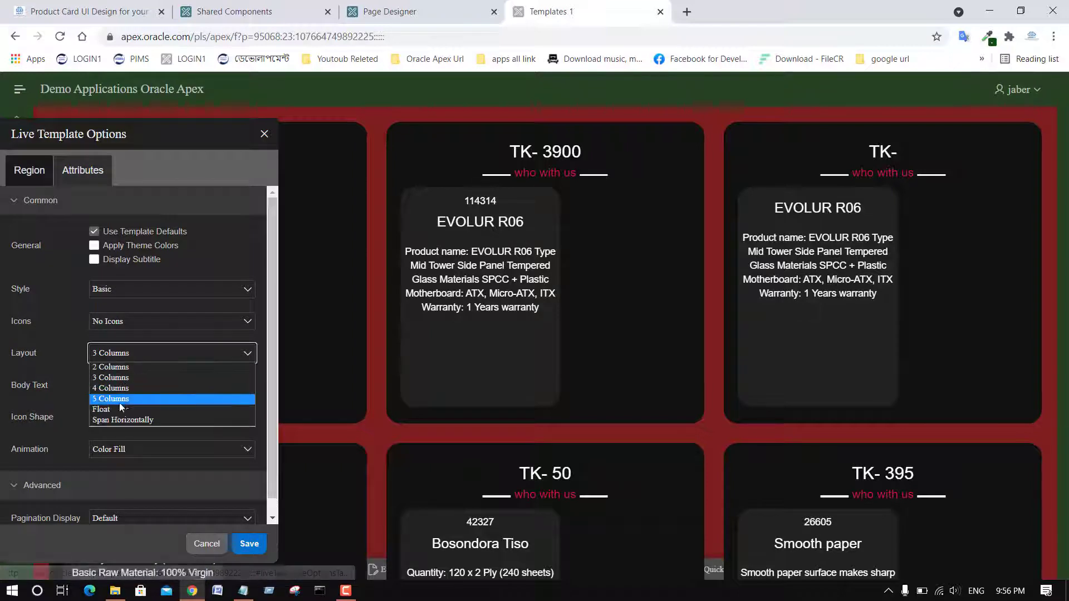
left_click(119, 402)
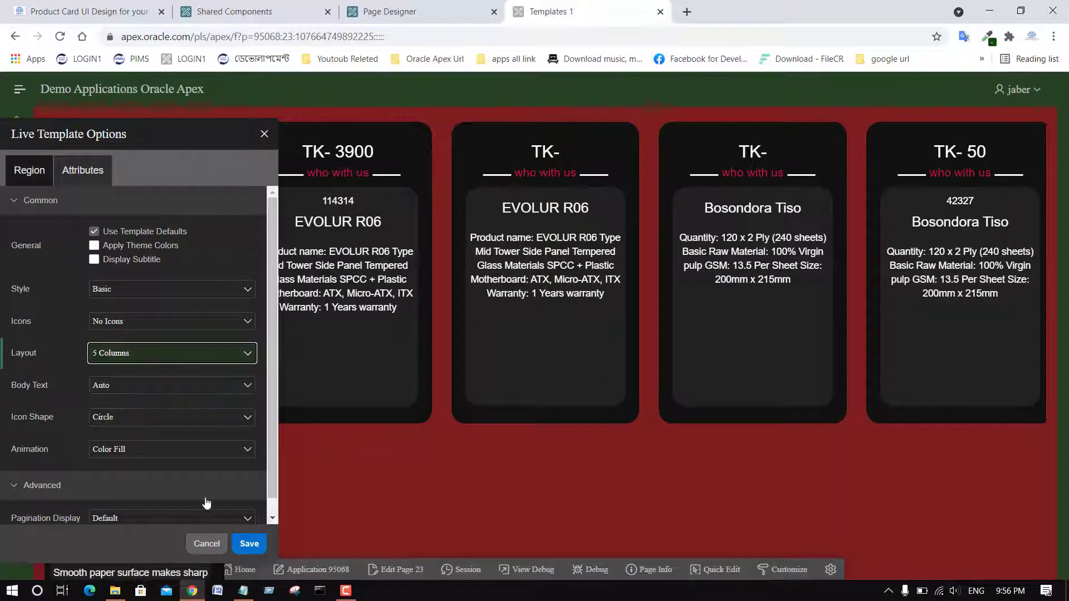
left_click(251, 545)
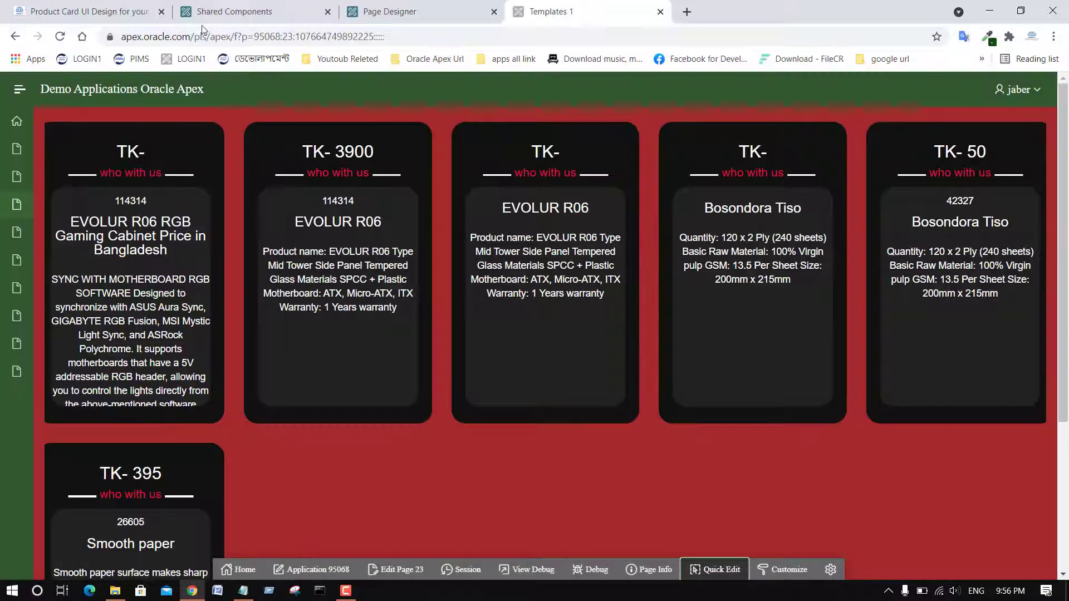
Return to Page Designer and set the CARD_IMAGE column's type to Display Image
left_click(390, 11)
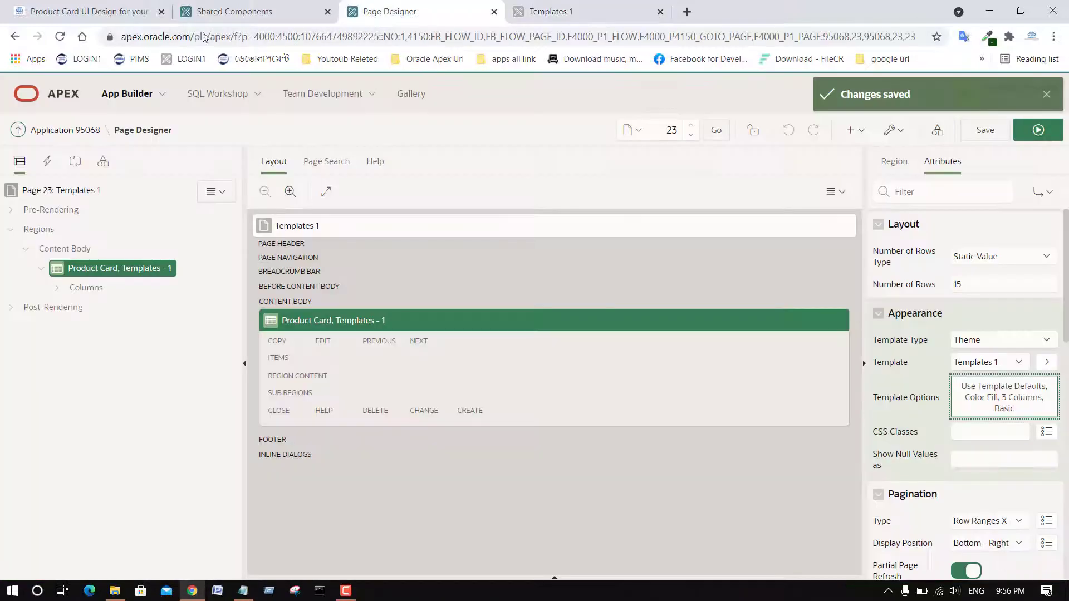
left_click(57, 287)
left_click(124, 326)
left_click(990, 273)
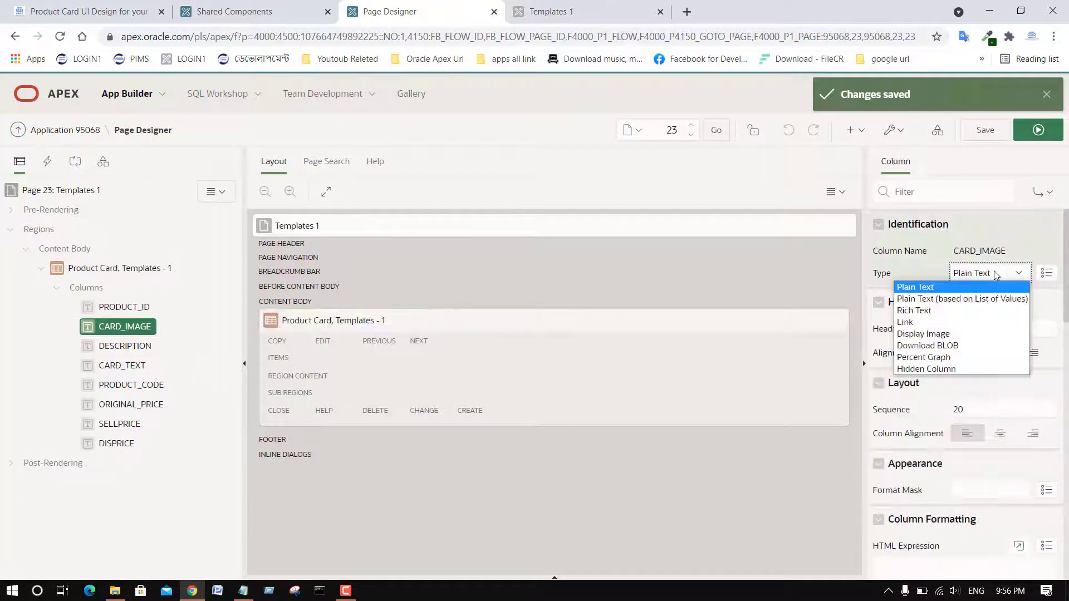
key("Escape")
key("Down")
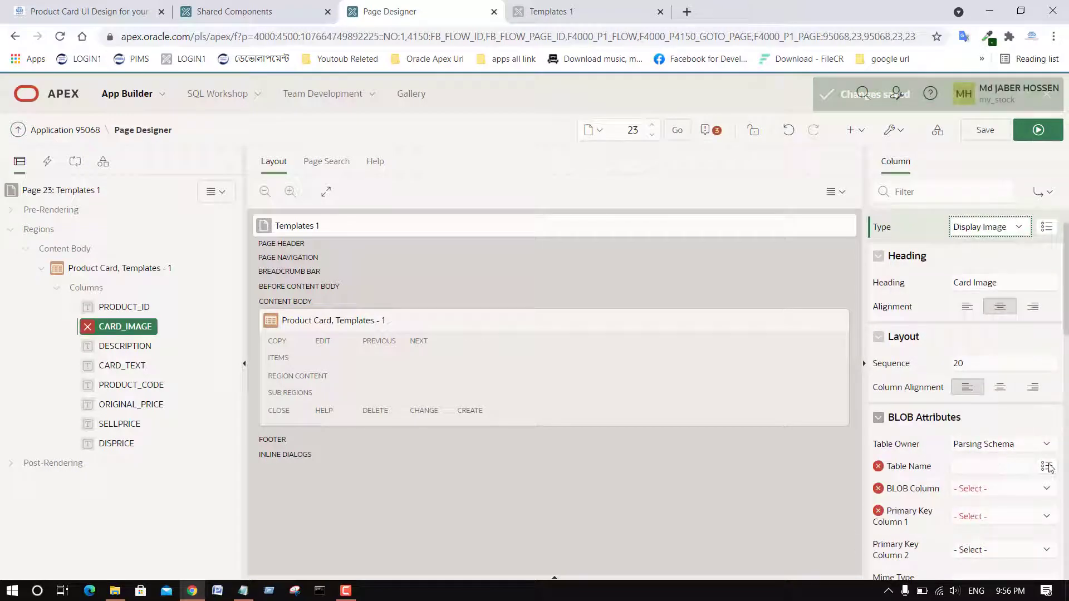
Choose PRODUCT as the table name in the CARD_IMAGE column's BLOB attributes
scroll(1046, 467, "down", 3)
left_click(1045, 380)
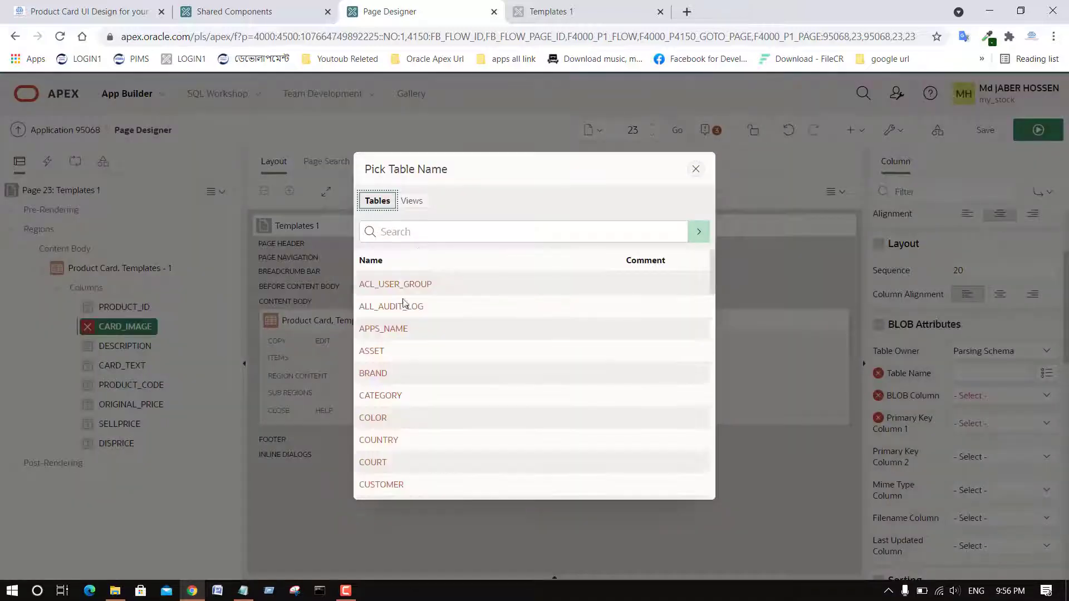
scroll(425, 402, "down", 4)
scroll(424, 402, "down", 8)
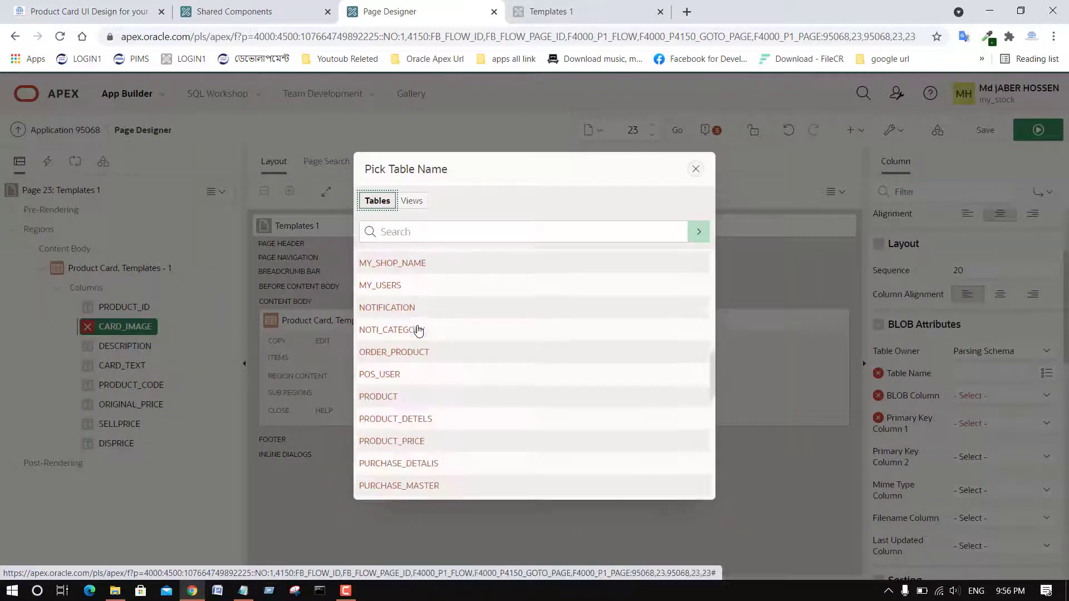
left_click(378, 396)
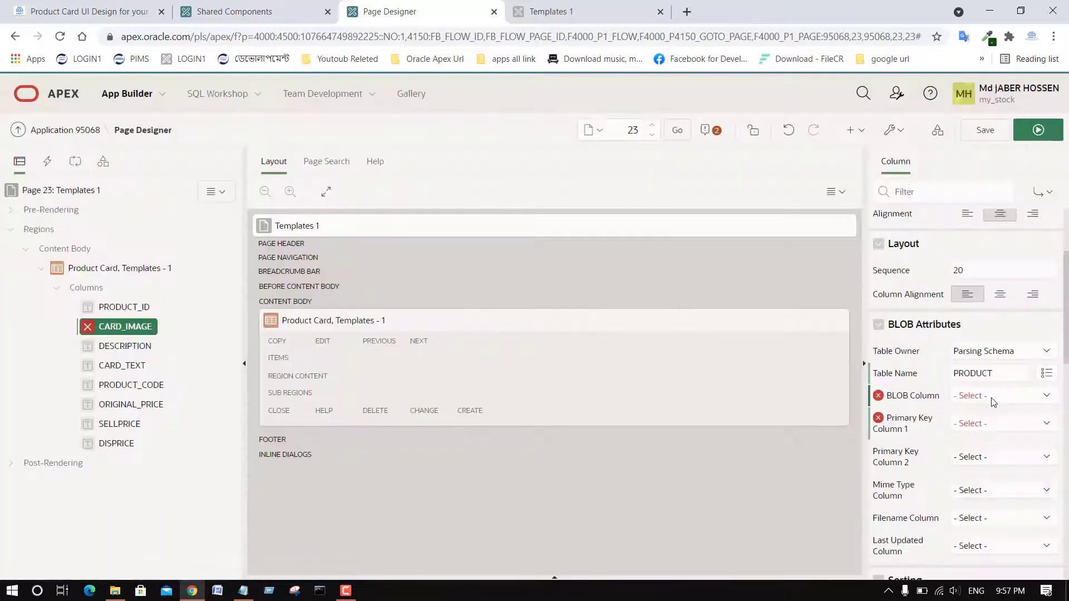
Set the BLOB column to PRODUCT_IMAGE, primary key column 1 to PRODUCT_ID and the last updated column to UPDATE_DATE
left_click(992, 395)
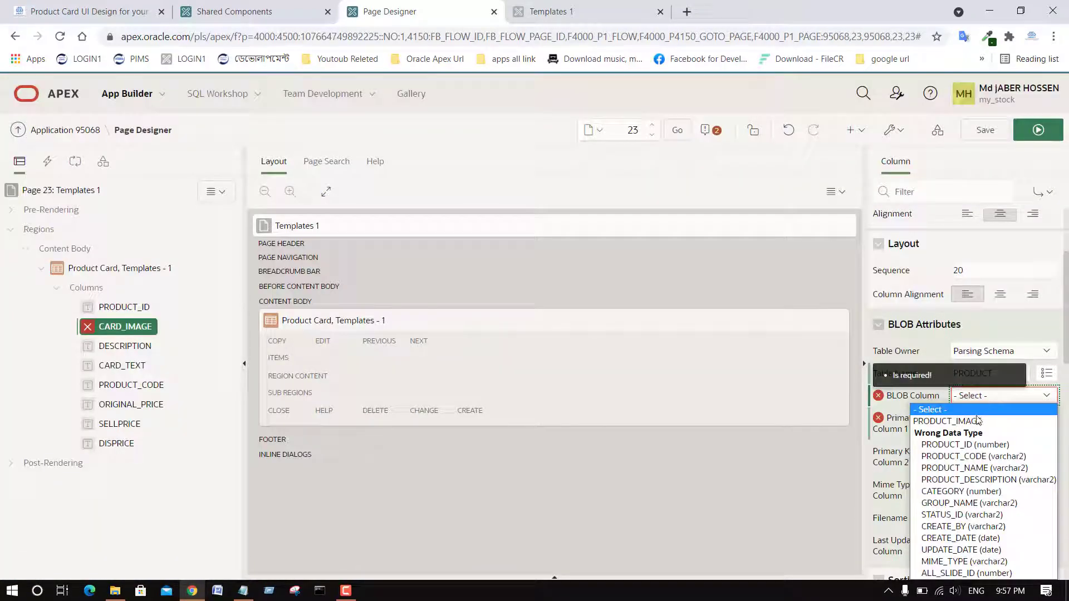
left_click(978, 421)
left_click(992, 422)
left_click(978, 189)
scroll(982, 448, "down", 3)
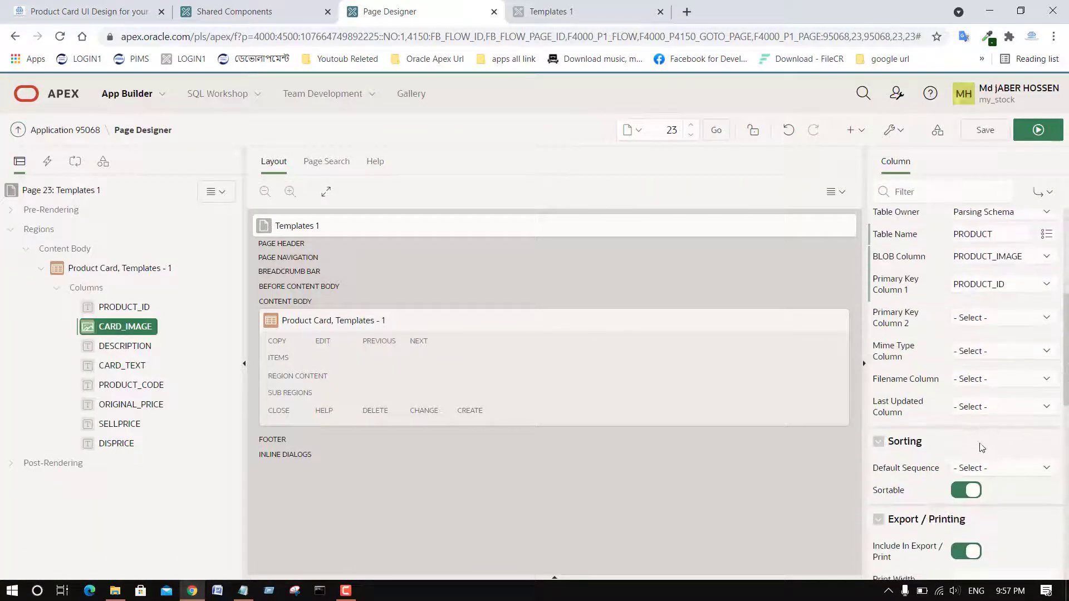
left_click(977, 408)
left_click(958, 249)
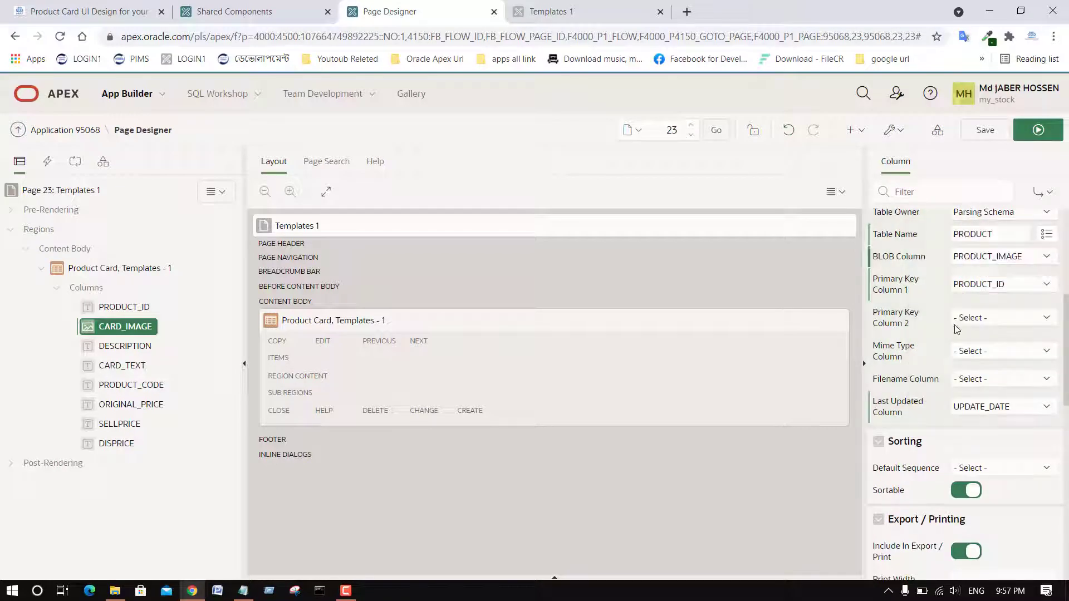
left_click(959, 379)
key("Escape")
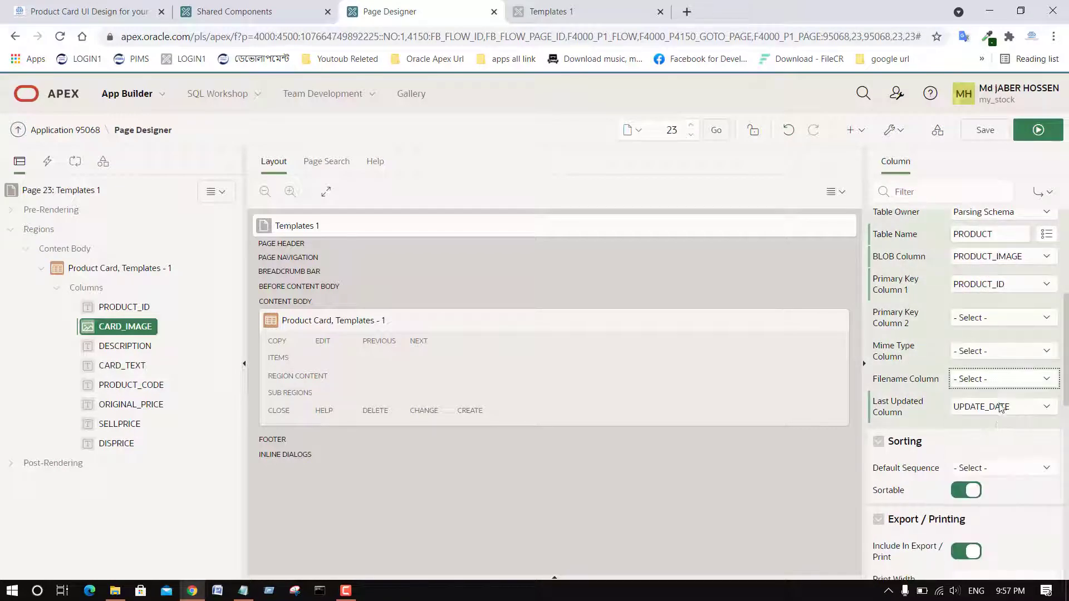
Save and run page 23, and look over the product cards with their images
left_click(1045, 133)
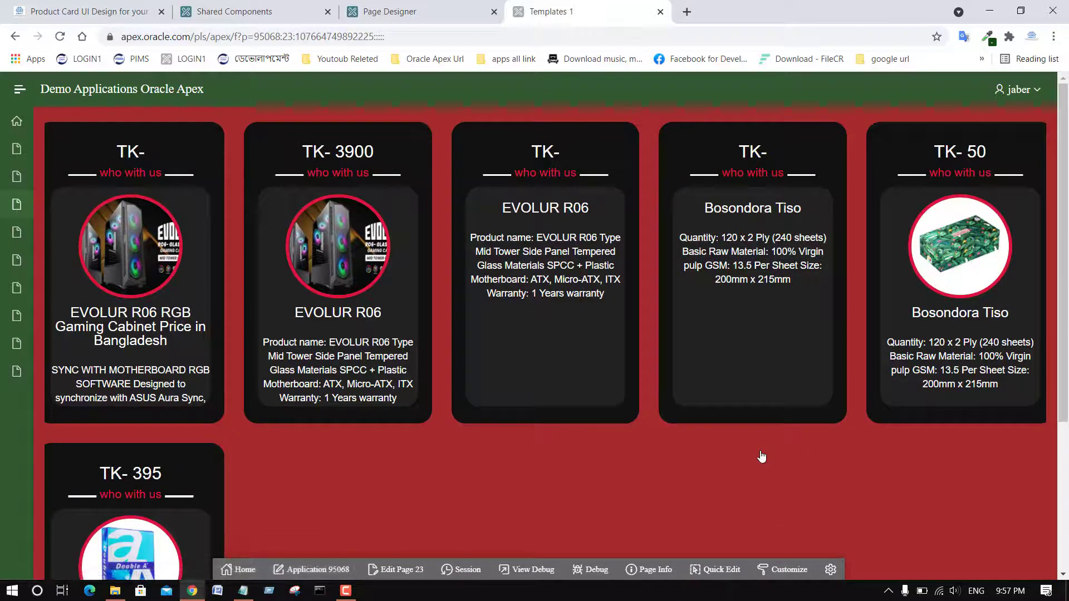
scroll(761, 456, "down", 3)
scroll(761, 456, "up", 3)
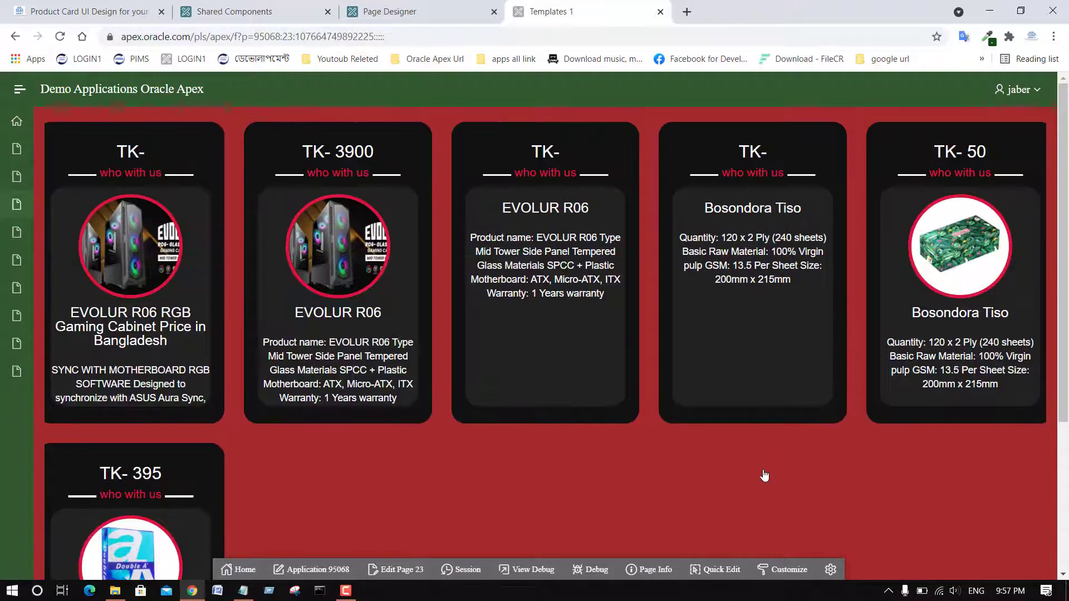
Return to the product card blog post and examine the Templates - 2 section and its preview image
left_click(57, 8)
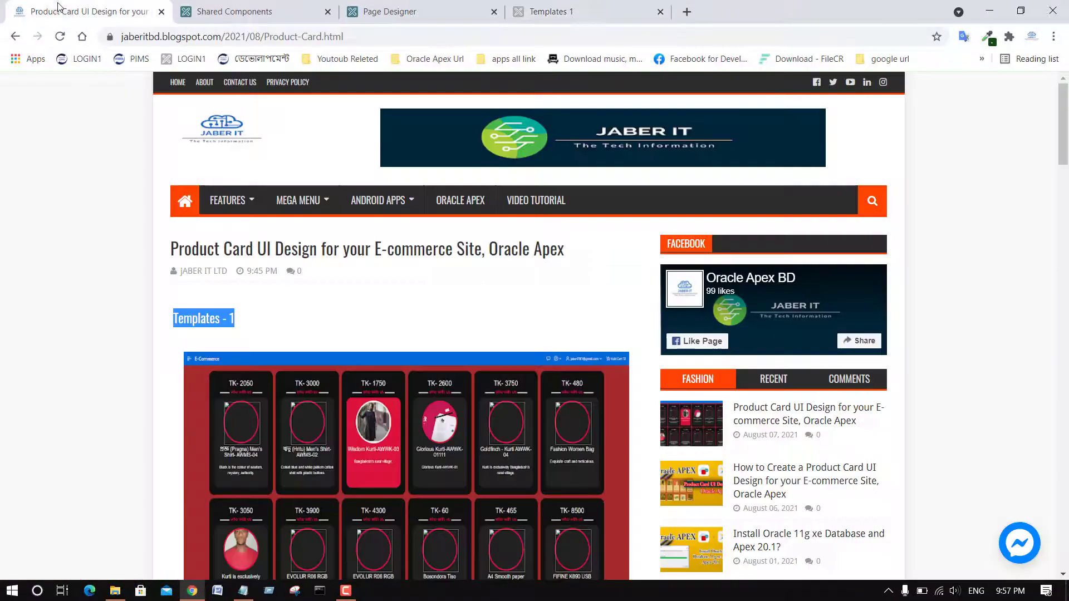
scroll(189, 310, "down", 7)
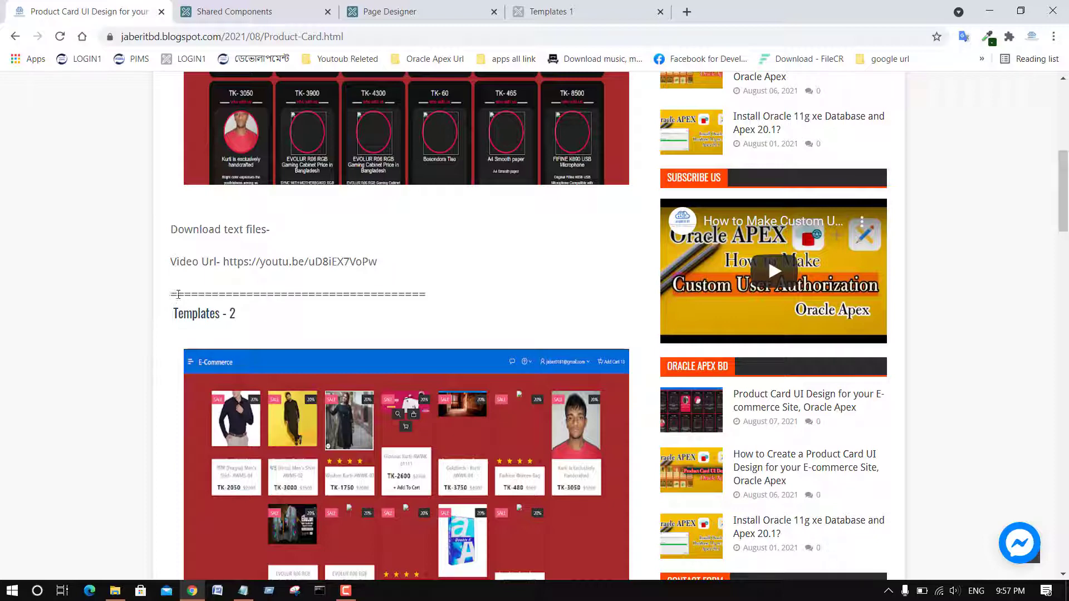
left_click_drag(177, 295, 458, 293)
left_click(393, 294)
left_click_drag(237, 311, 177, 316)
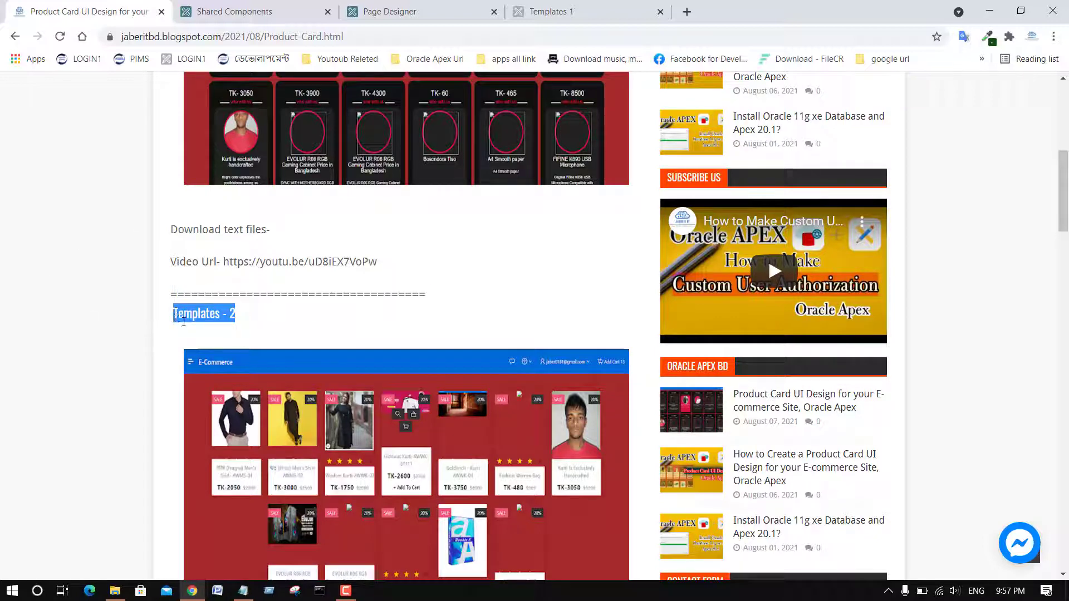
right_click(210, 318)
left_click(239, 329)
scroll(227, 351, "down", 4)
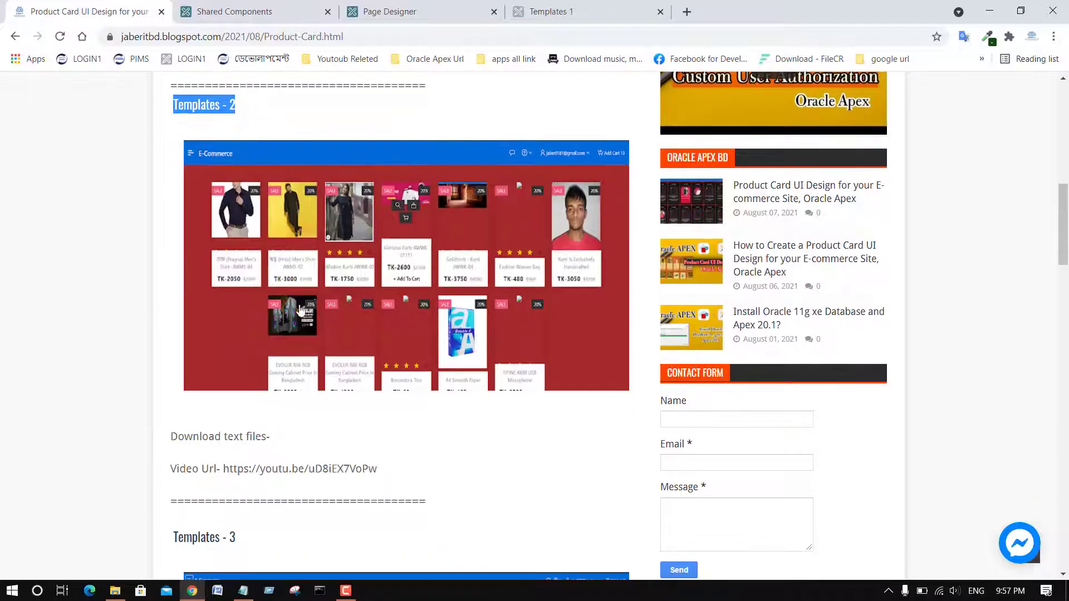
Switch to Notepad, save Templates 1.txt and close it
left_click(242, 590)
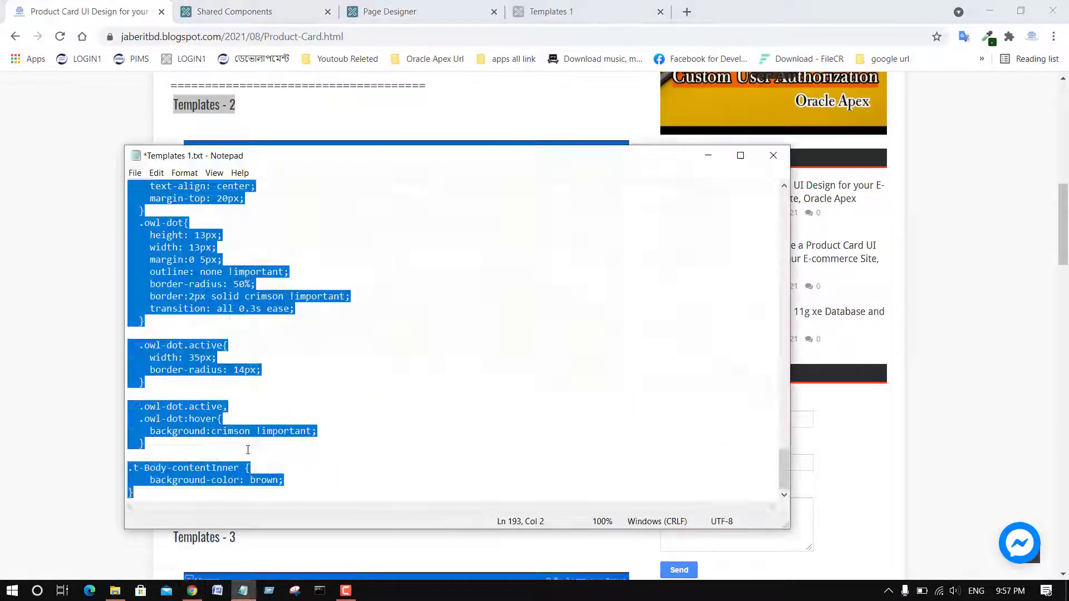
left_click(773, 155)
left_click(500, 321)
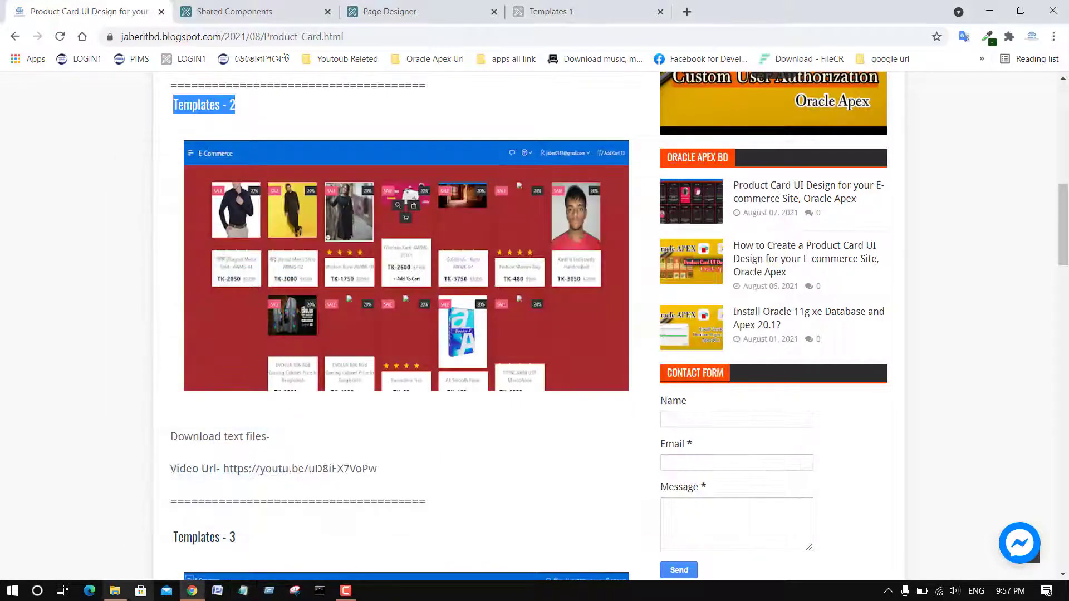
Open Templates 2.txt from File Explorer, delete the introductory text above the Templates 2 heading and save the file
left_click(114, 591)
double_click(370, 252)
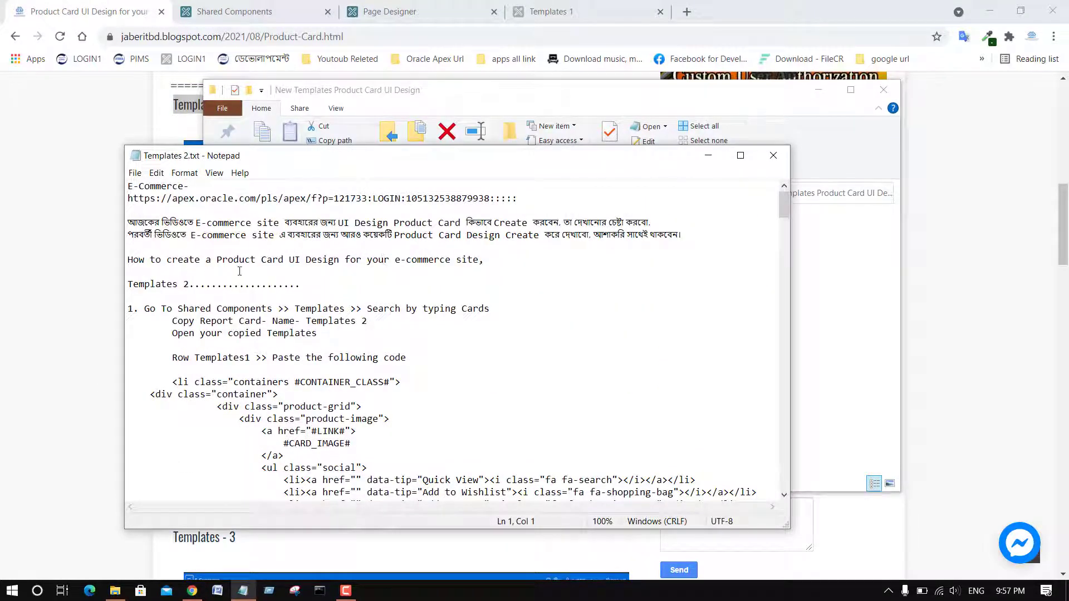
left_click_drag(239, 271, 17, 155)
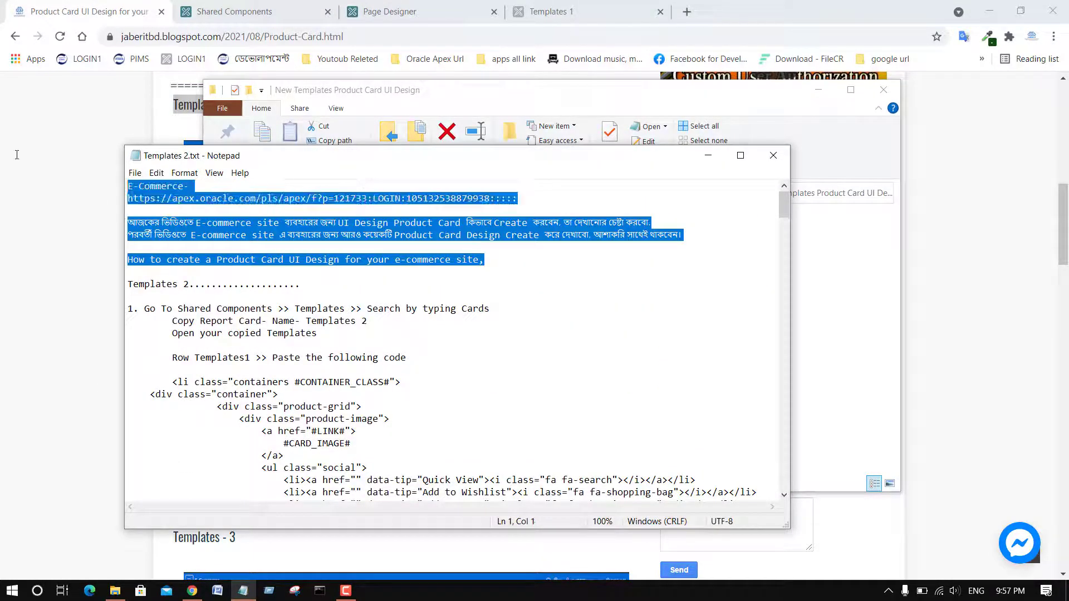
left_click(773, 156)
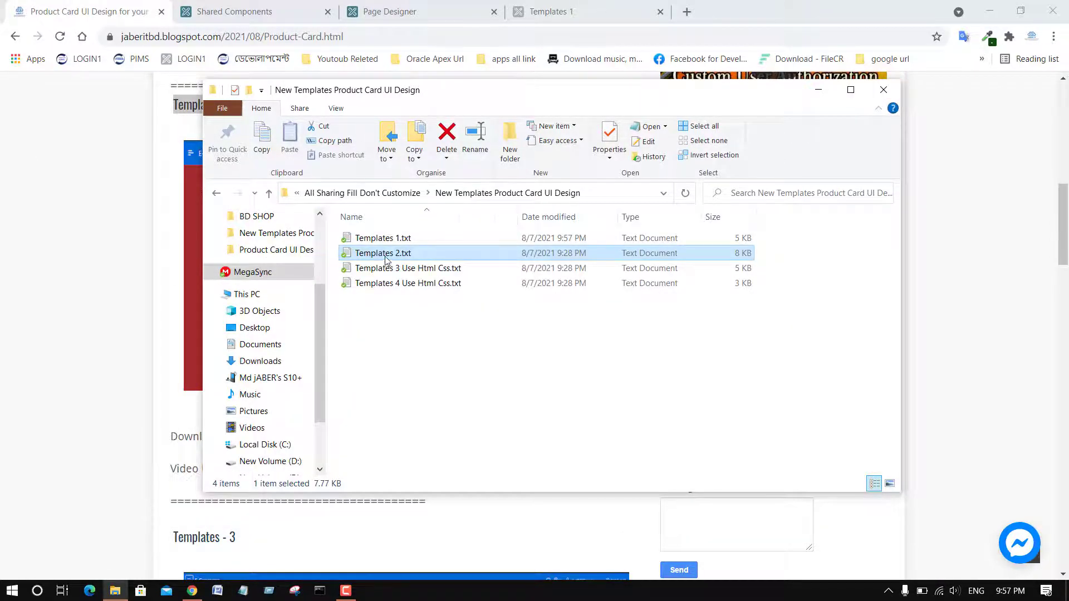
left_click_drag(178, 277, 48, 160)
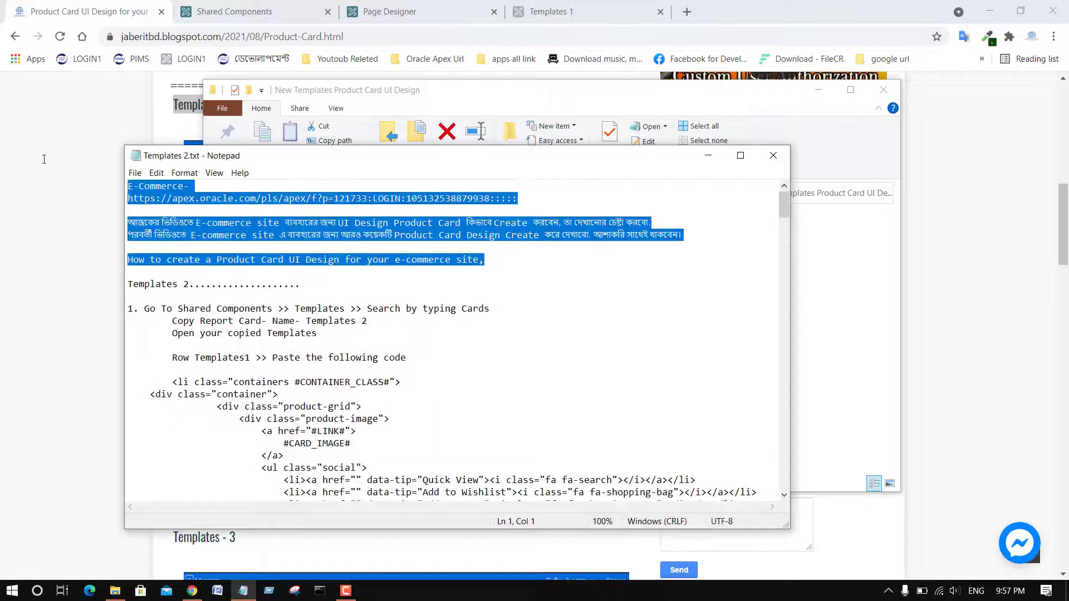
key("Delete")
key("ctrl+s")
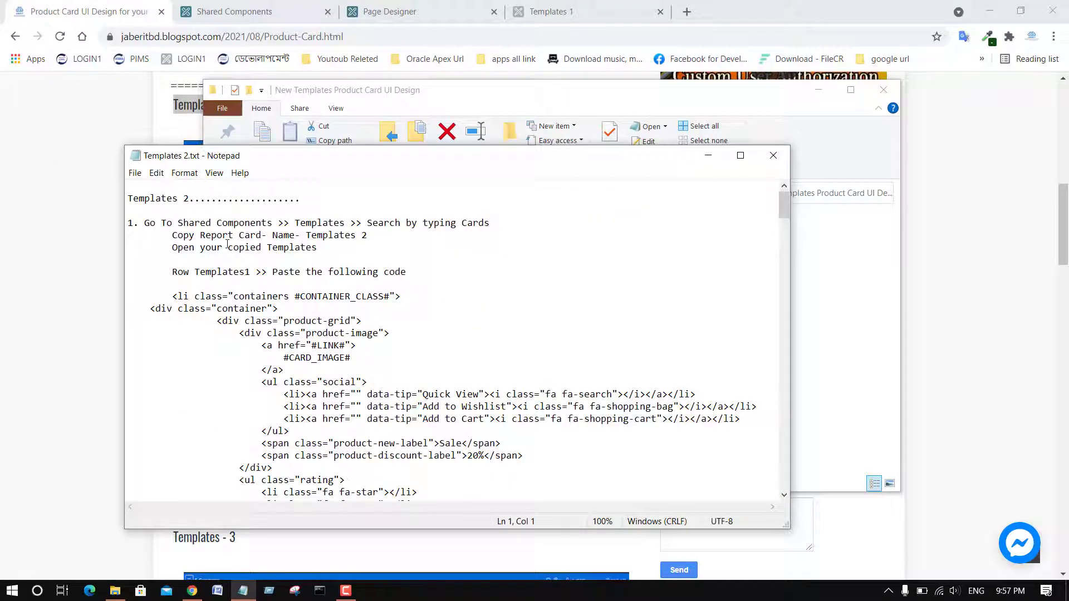
Read the first instruction in Templates 2.txt, then open the Templates list in the browser's Shared Components
left_click_drag(139, 222, 497, 220)
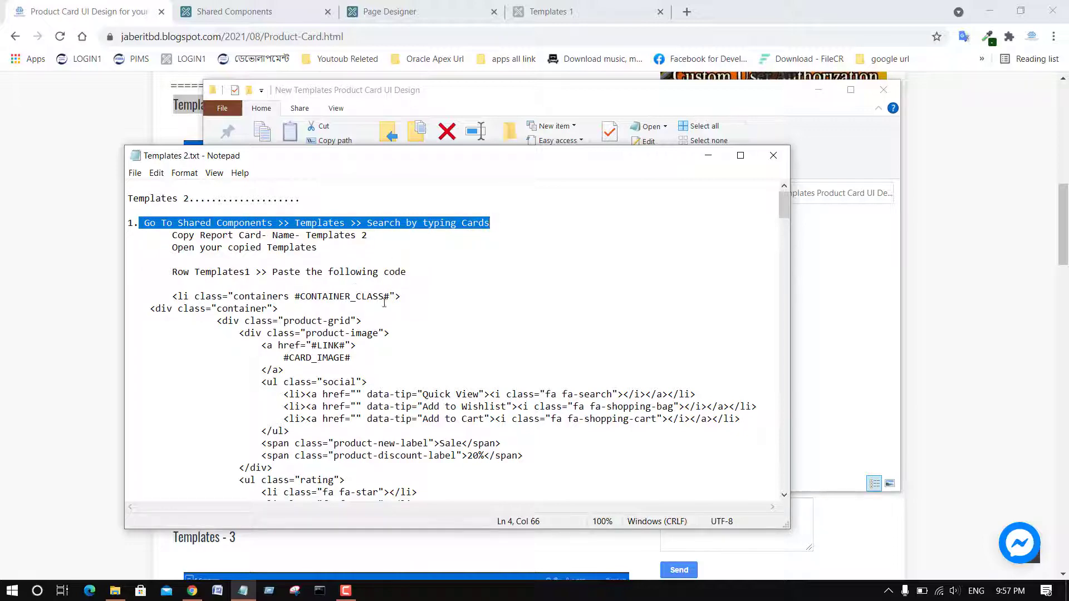
left_click_drag(420, 270, 291, 235)
left_click(309, 293)
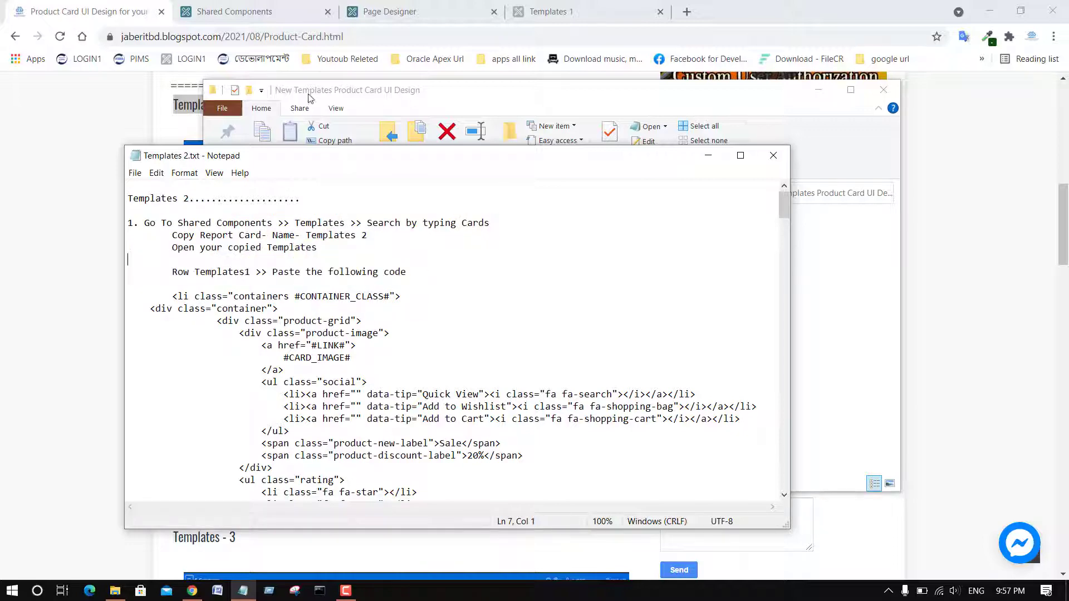
left_click(234, 11)
left_click(377, 428)
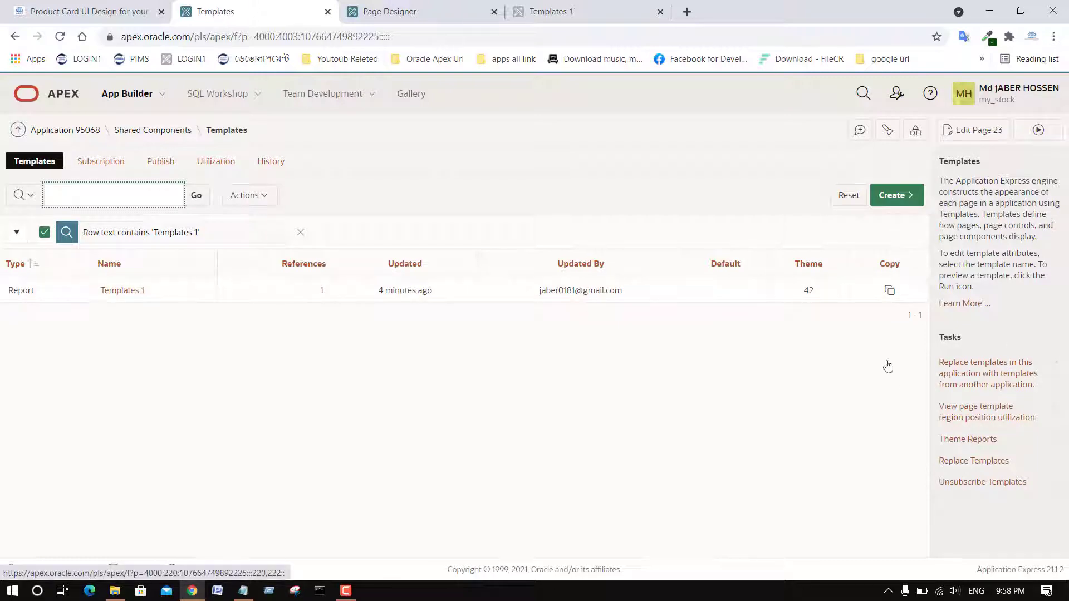
Copy the Templates 1 report template under the new name Templates - 2
left_click(889, 290)
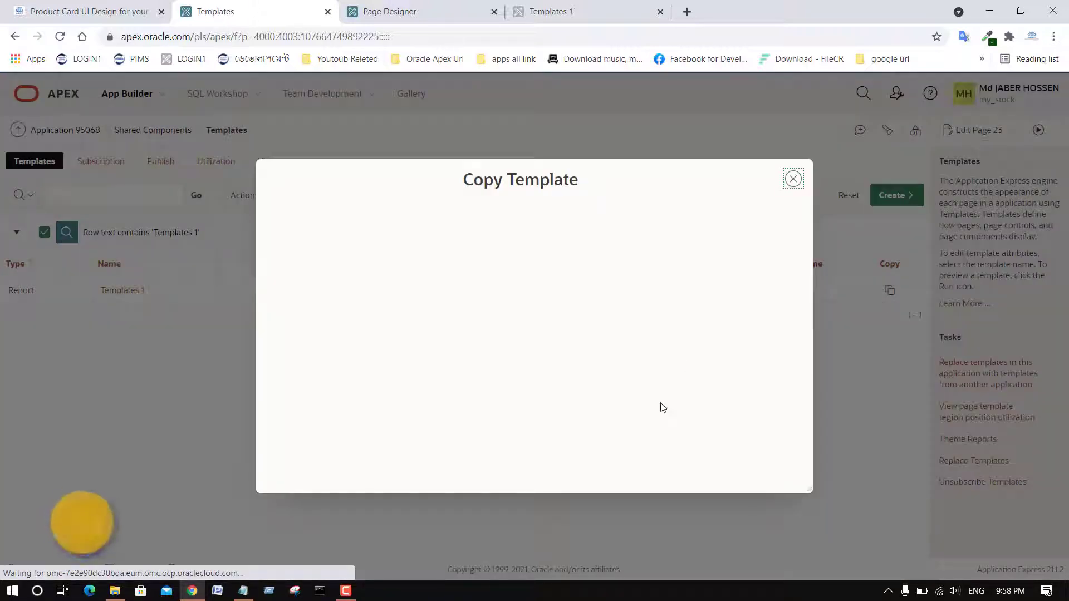
type("Templates - 2")
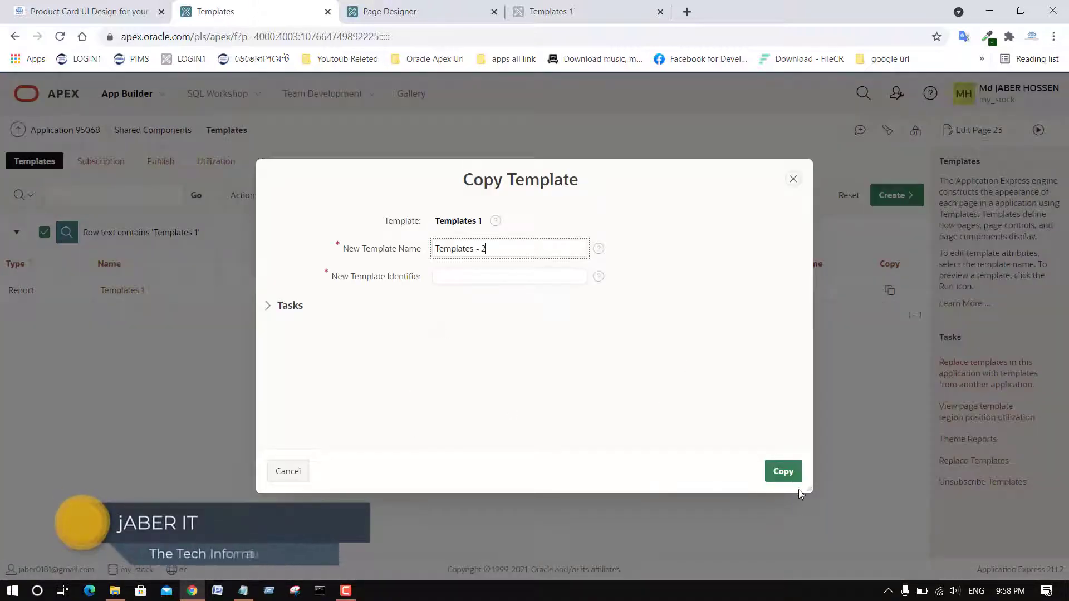
left_click(782, 470)
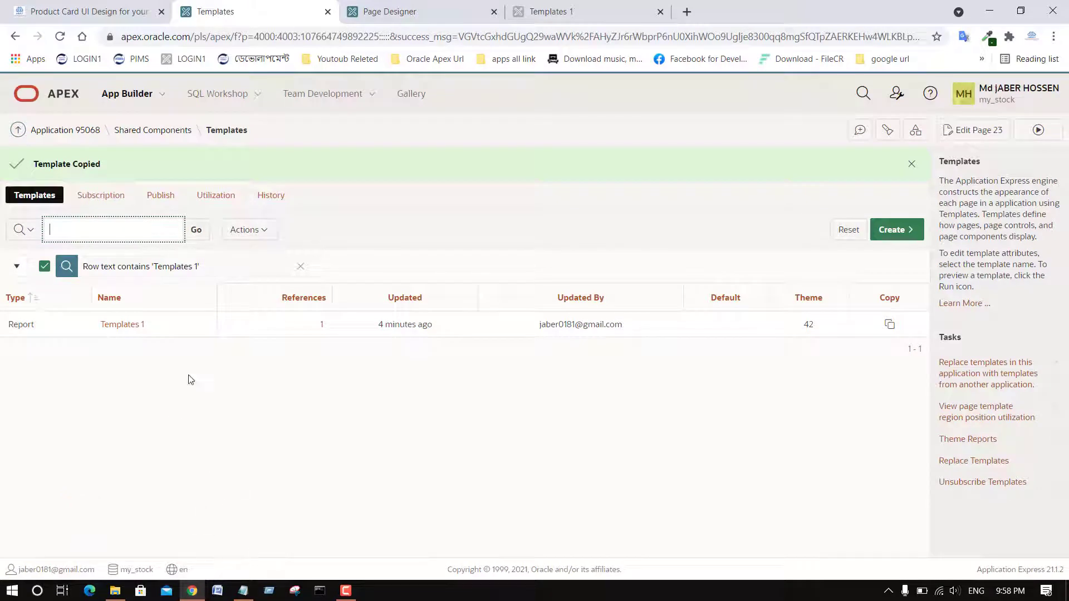
Filter the template list by "Templates" without the Templates 1 filter, and open Templates - 2 for editing
key("ctrl+v")
key("BackSpace")
key("Return")
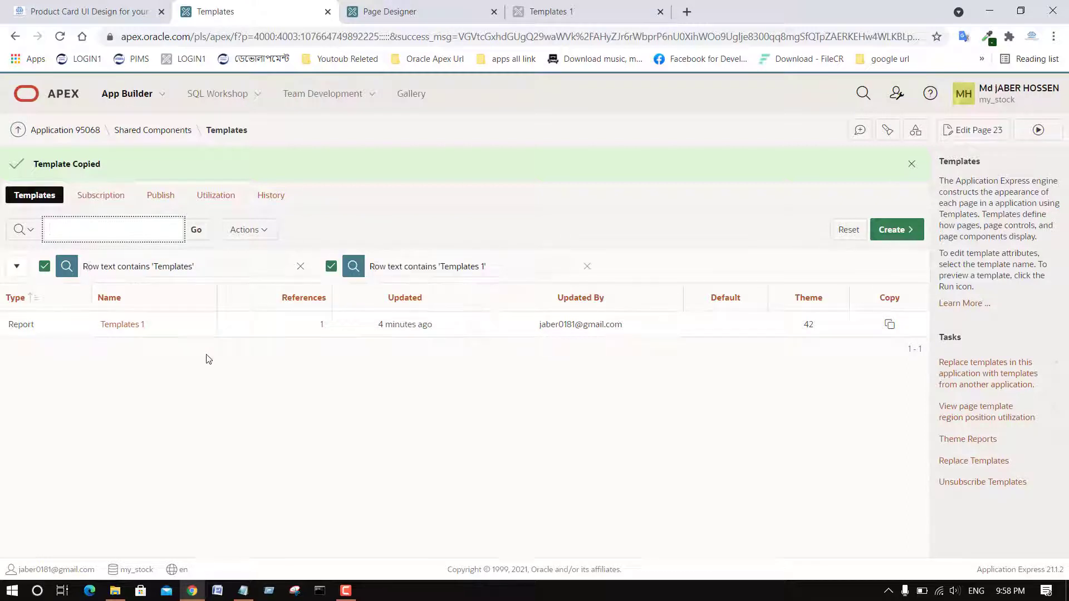
left_click(587, 266)
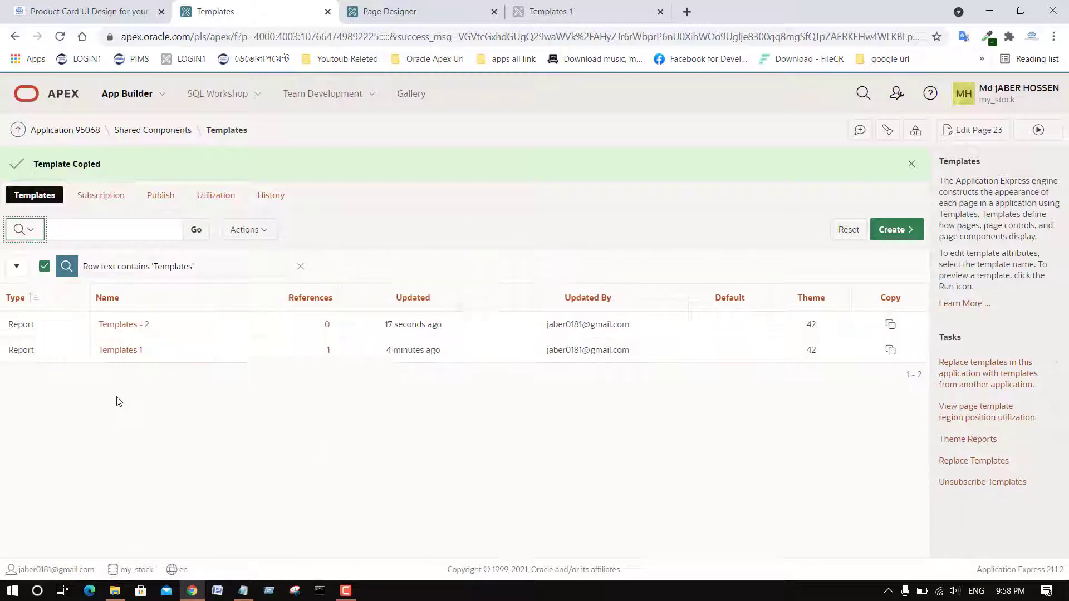
left_click(135, 323)
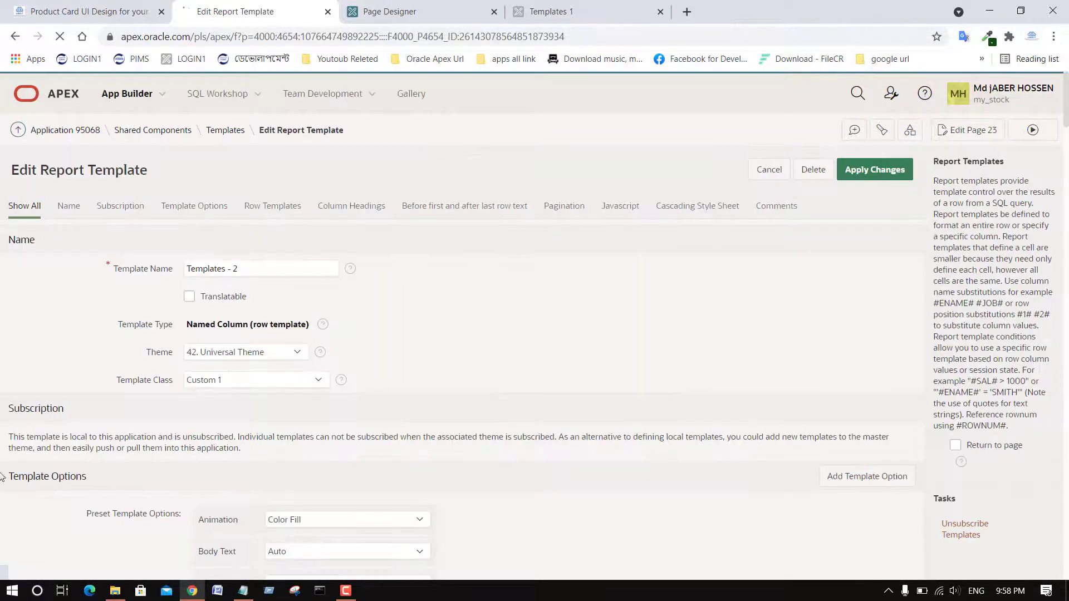
Copy the product-grid HTML from Templates 2.txt in Notepad and replace all the Row Template 1 code of Templates - 2 with it
left_click(243, 591)
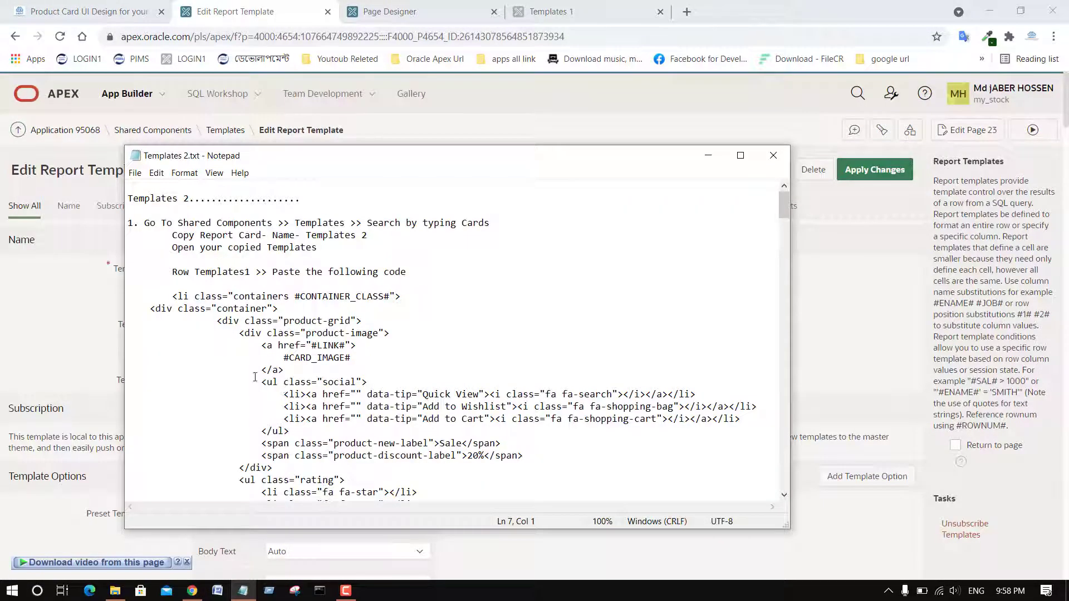
left_click_drag(174, 296, 176, 343)
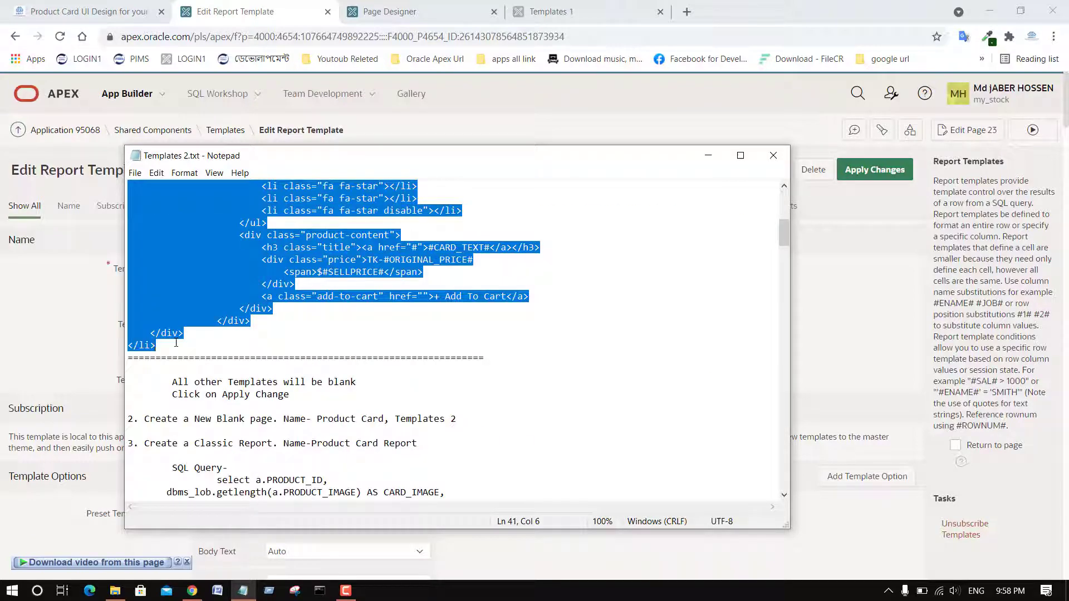
left_click(3, 341)
scroll(3, 357, "down", 10)
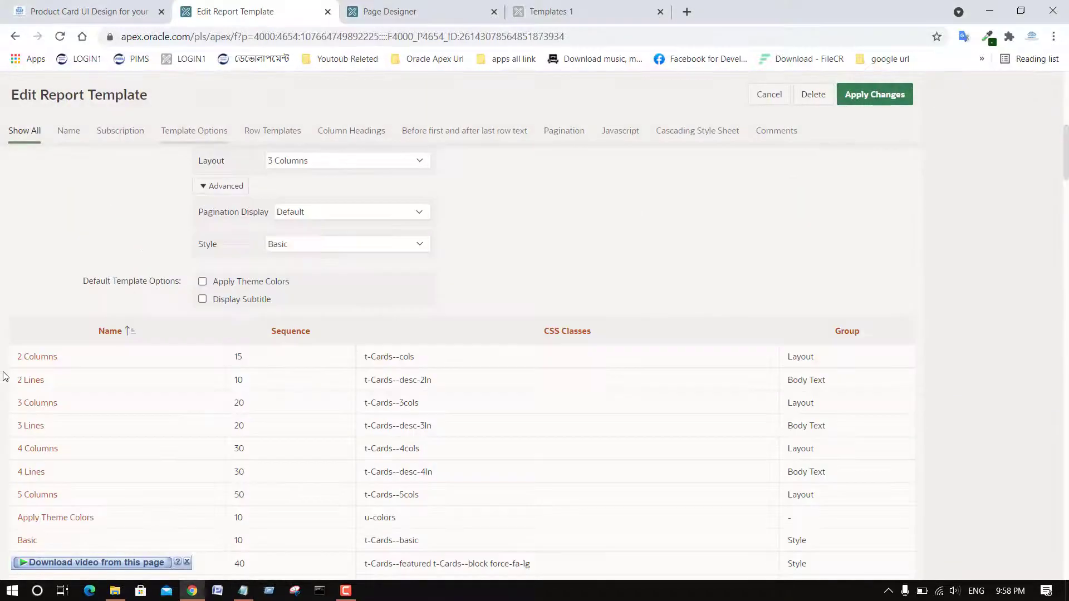
scroll(3, 375, "down", 7)
scroll(3, 375, "up", 5)
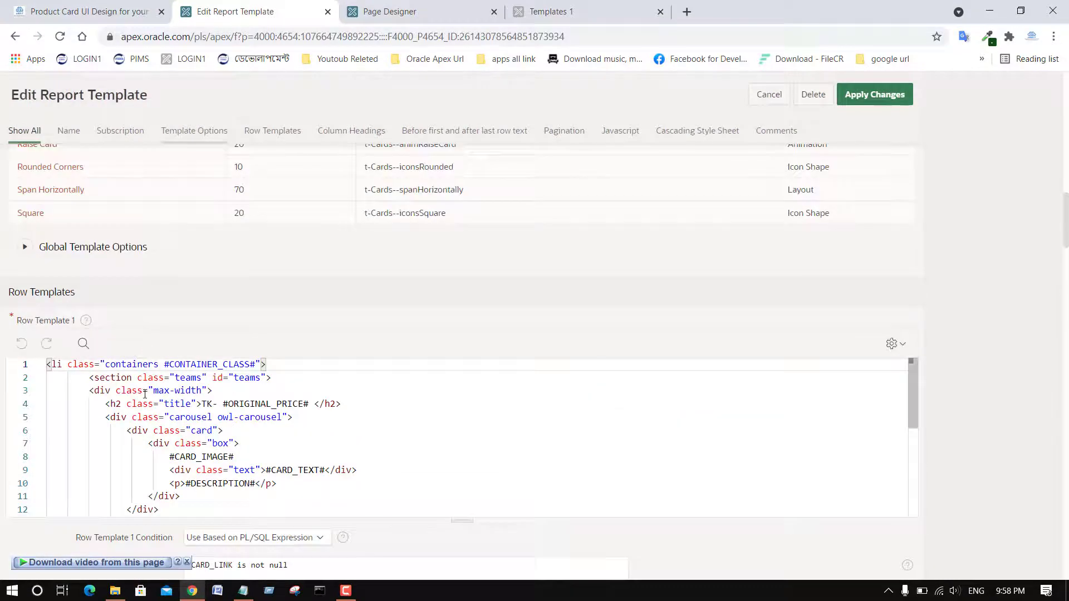
left_click(145, 465)
key("ctrl+a")
key("ctrl+v")
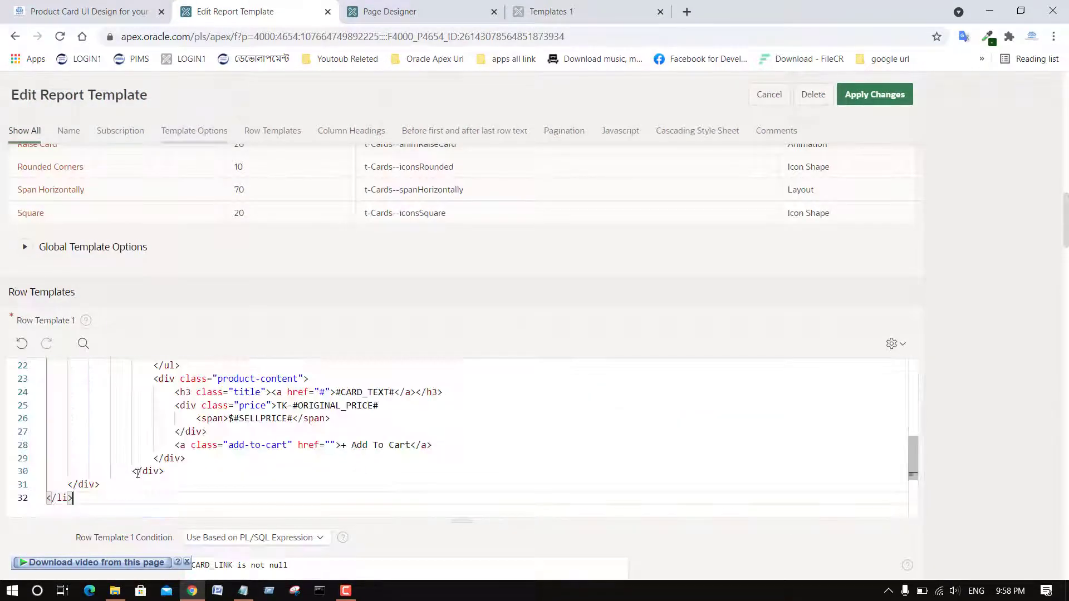
Replace all the Row Template 2 code with the same product-grid HTML and apply the template changes
scroll(2, 453, "down", 6)
left_click(165, 388)
key("ctrl+a")
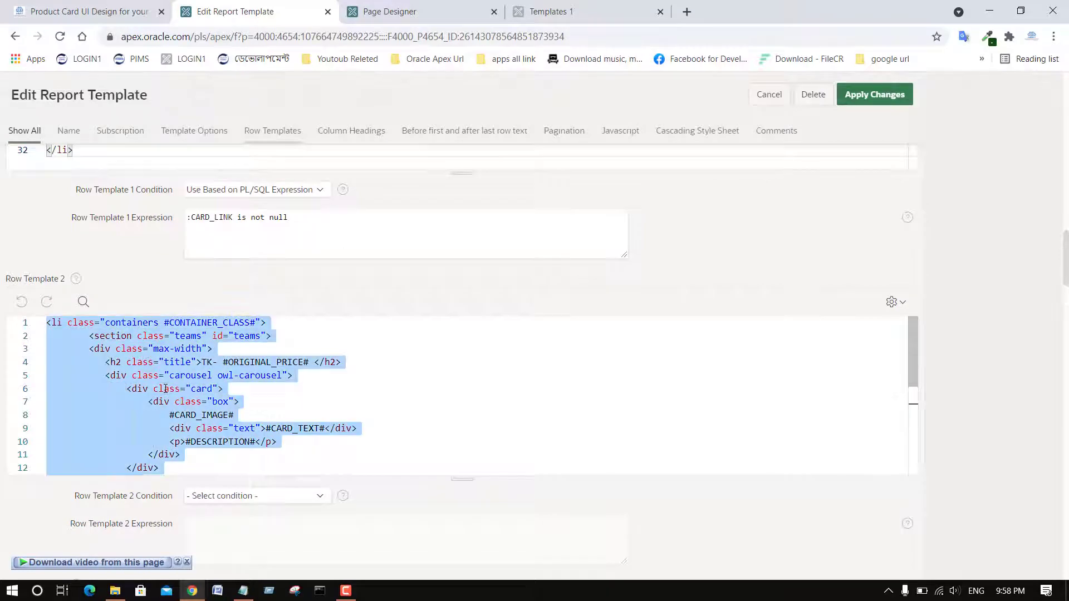
key("ctrl+v")
left_click(849, 99)
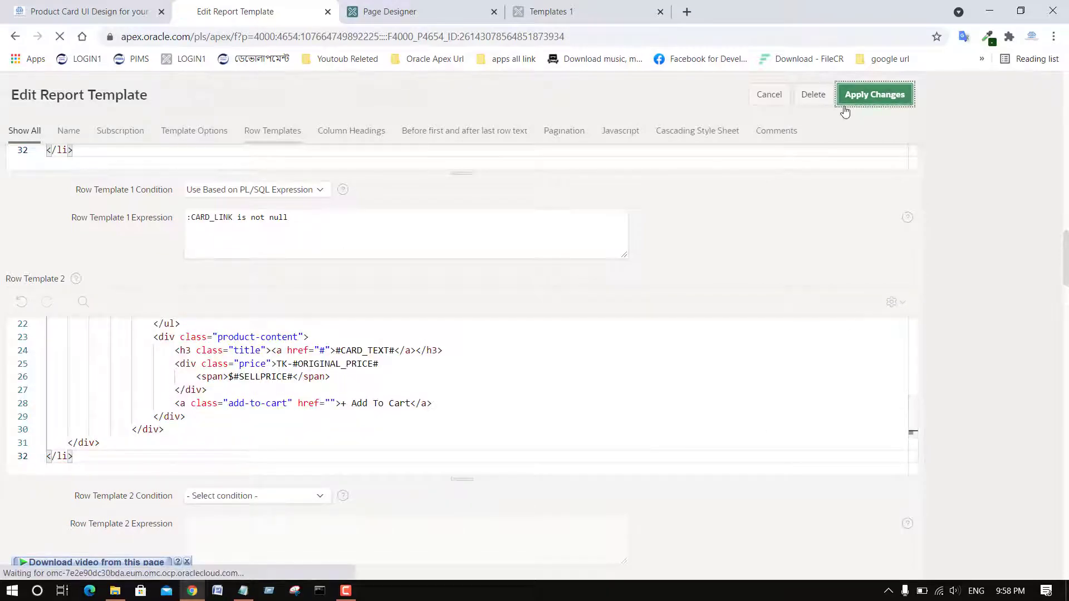
Return to Page Designer and copy the title of the classic report region on page 23
left_click(410, 11)
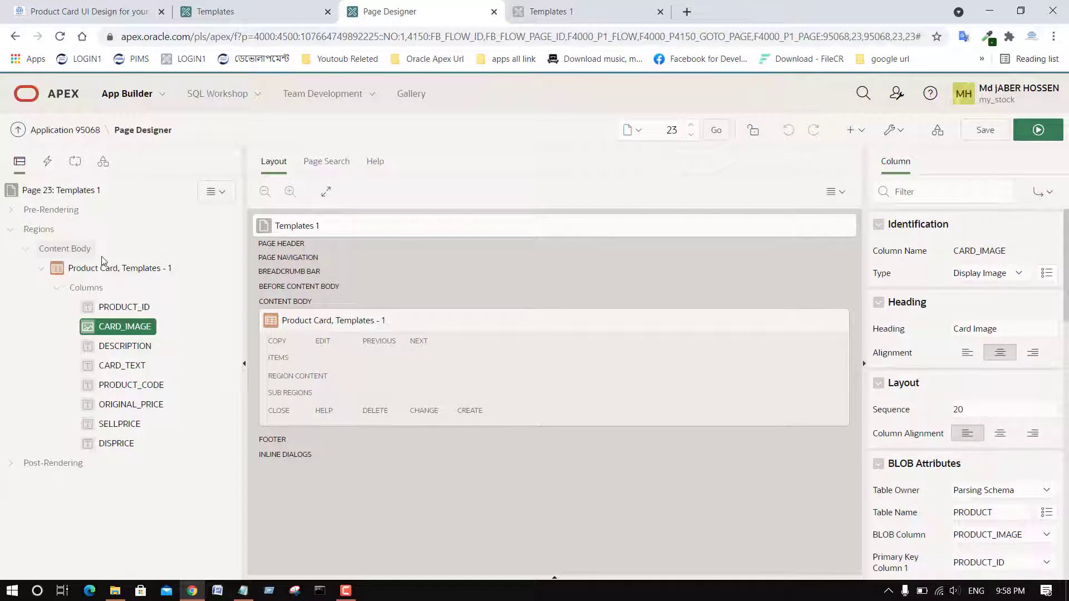
left_click(109, 269)
left_click(1001, 247)
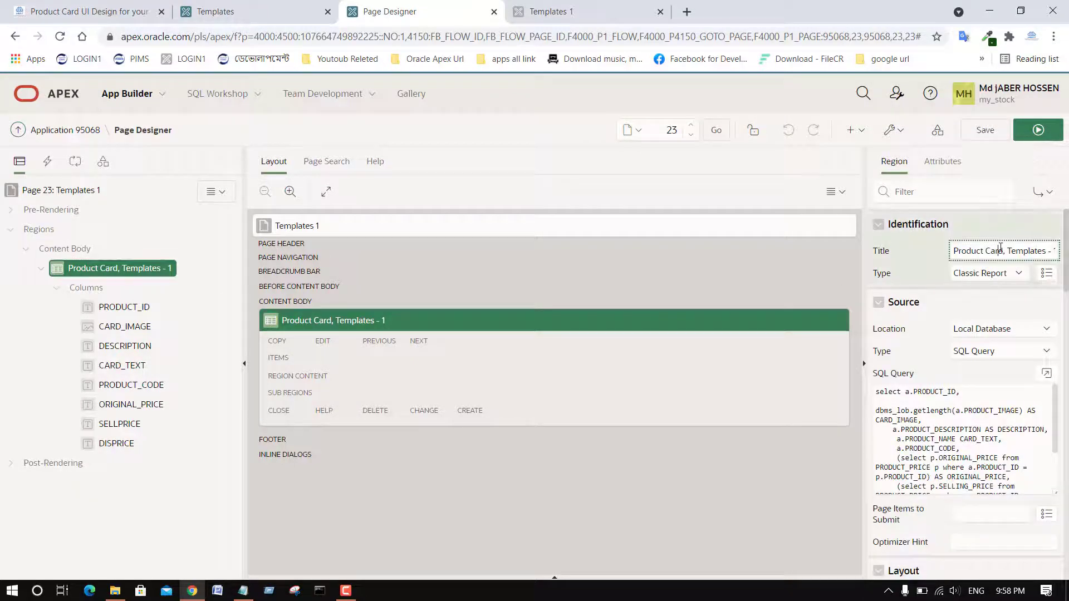
key("ctrl+a")
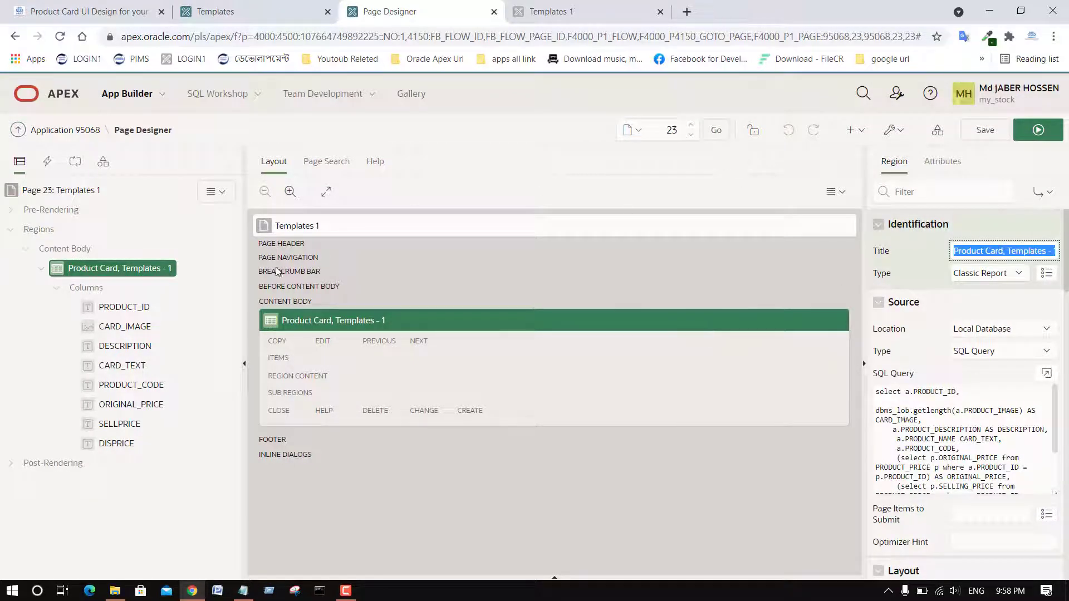
Read instructions 2 and 3 in Templates 2.txt about creating the blank page and the classic report
left_click(243, 590)
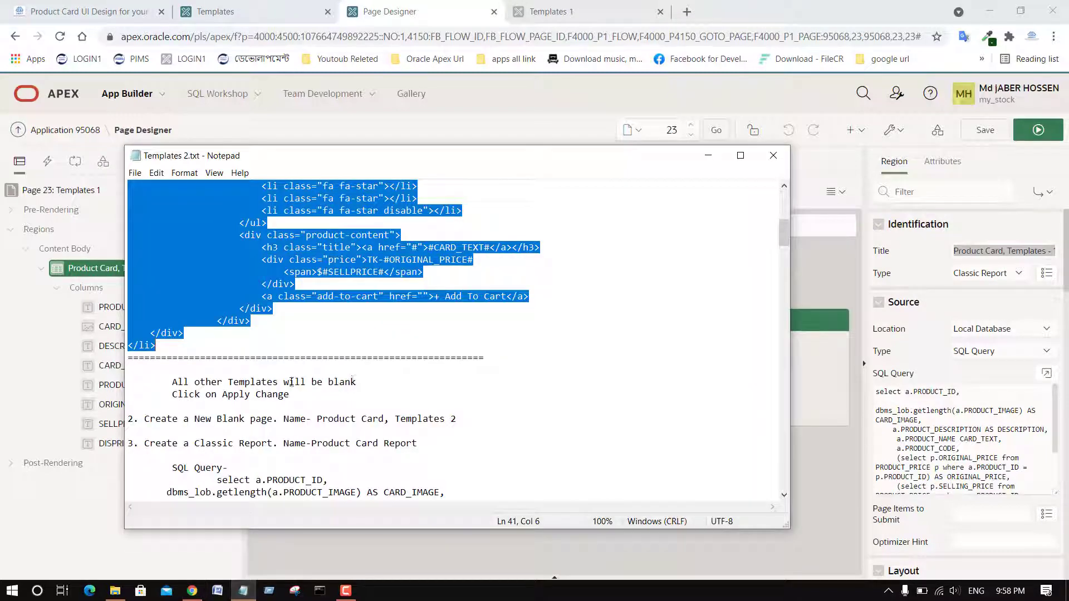
scroll(143, 349, "down", 2)
left_click_drag(147, 346, 473, 349)
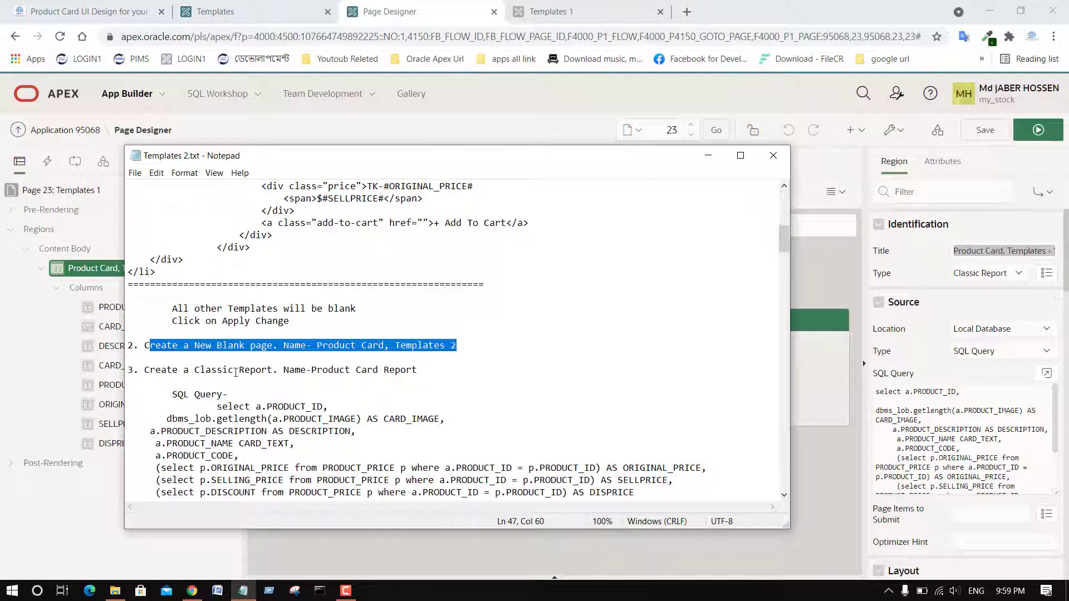
left_click_drag(233, 370, 367, 369)
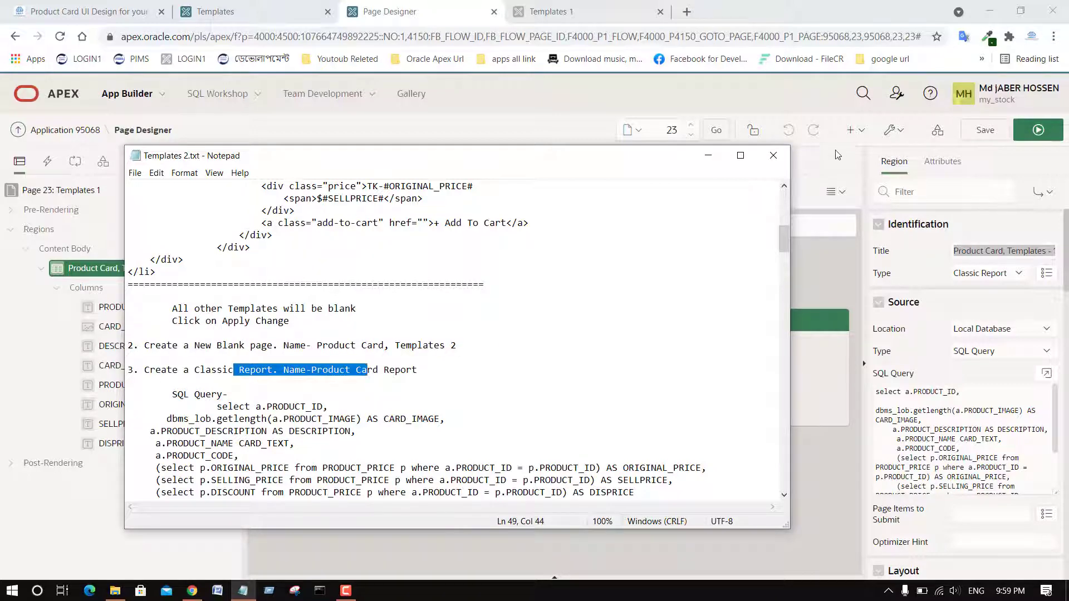
Start a new blank page numbered 28, name it "Product Card, Templates - 2" and continue to its navigation menu settings
left_click(837, 155)
left_click(855, 129)
left_click(867, 158)
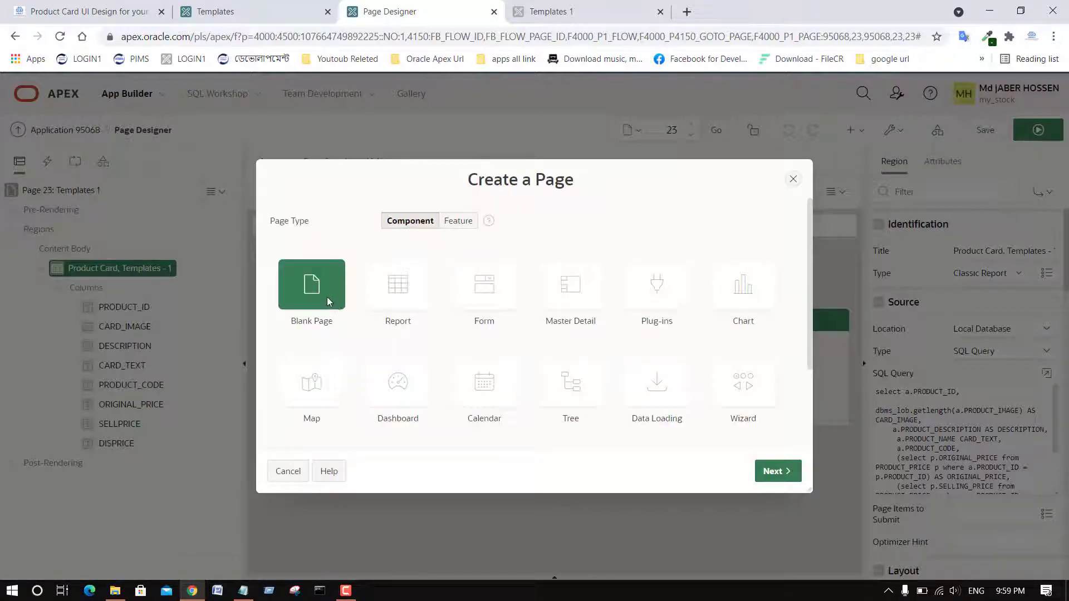
left_click(328, 301)
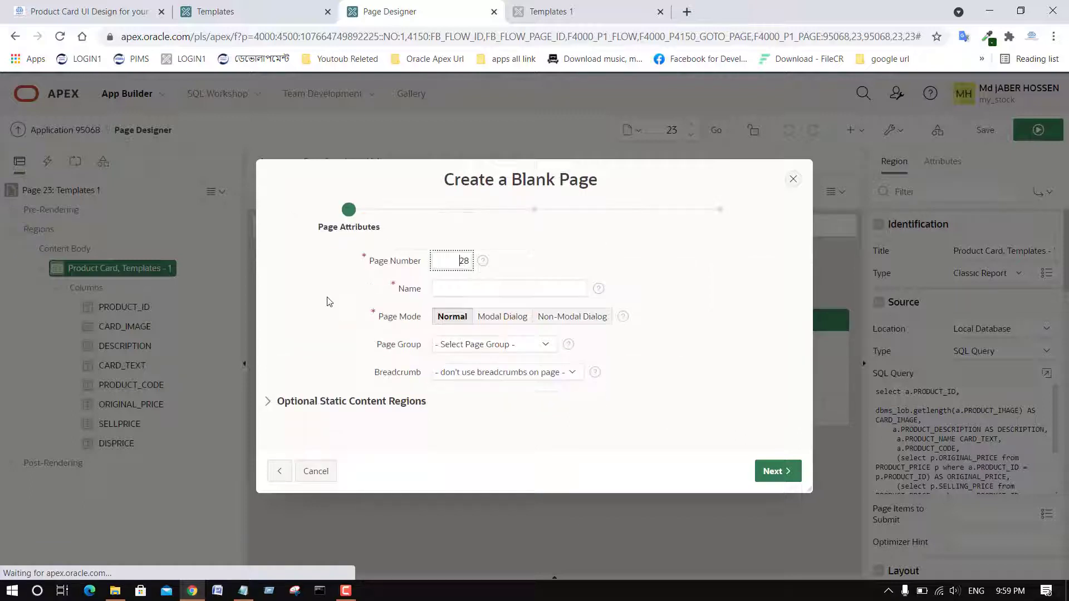
left_click(509, 289)
right_click(494, 290)
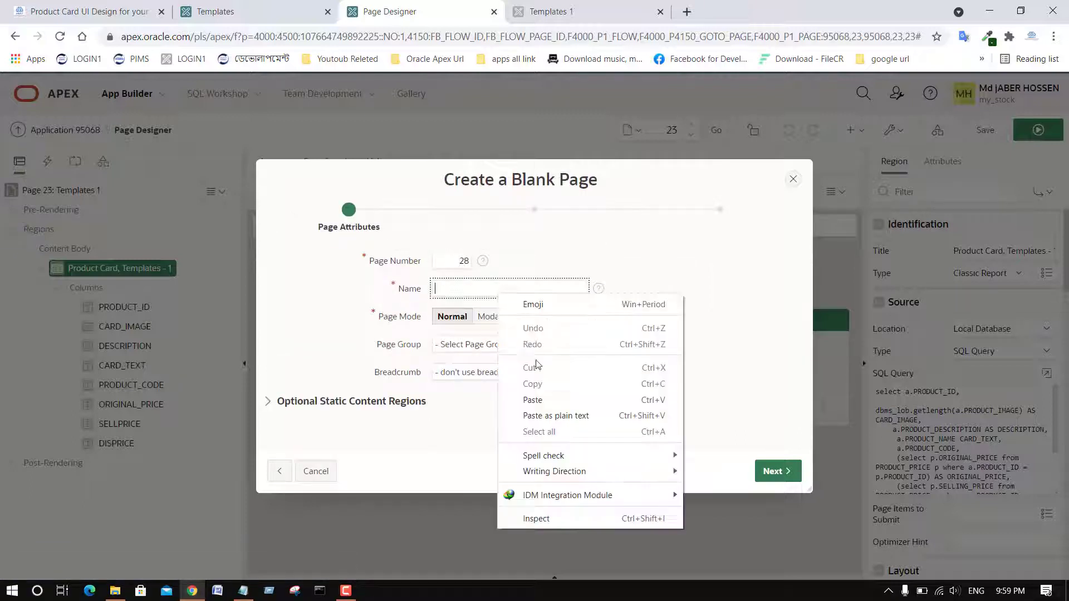
left_click(540, 394)
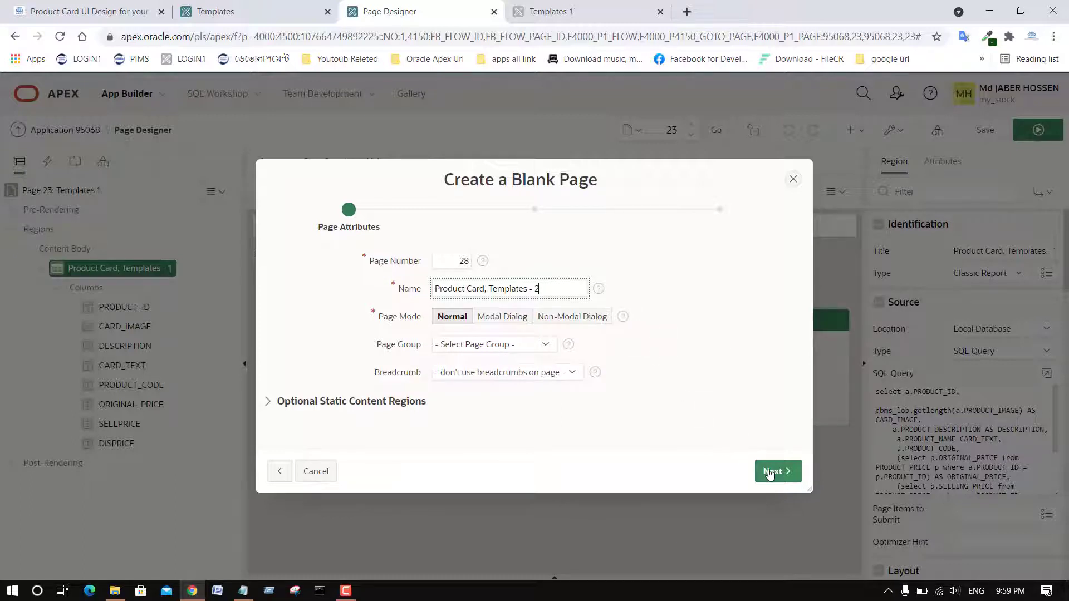
key("Return")
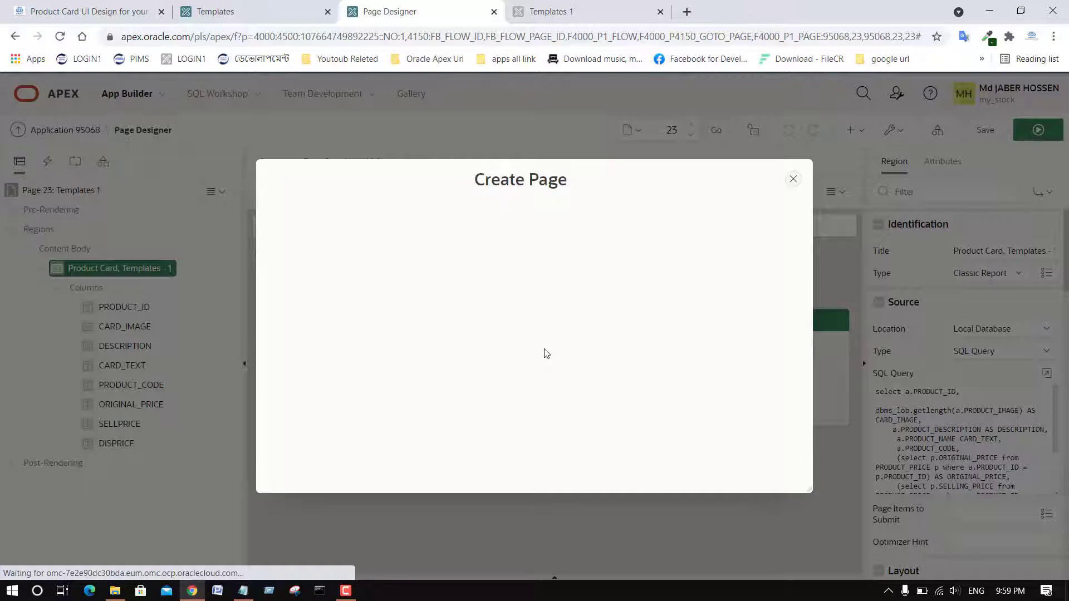
Create a new navigation menu entry for the page under an existing parent entry and finish creating the page
left_click(503, 275)
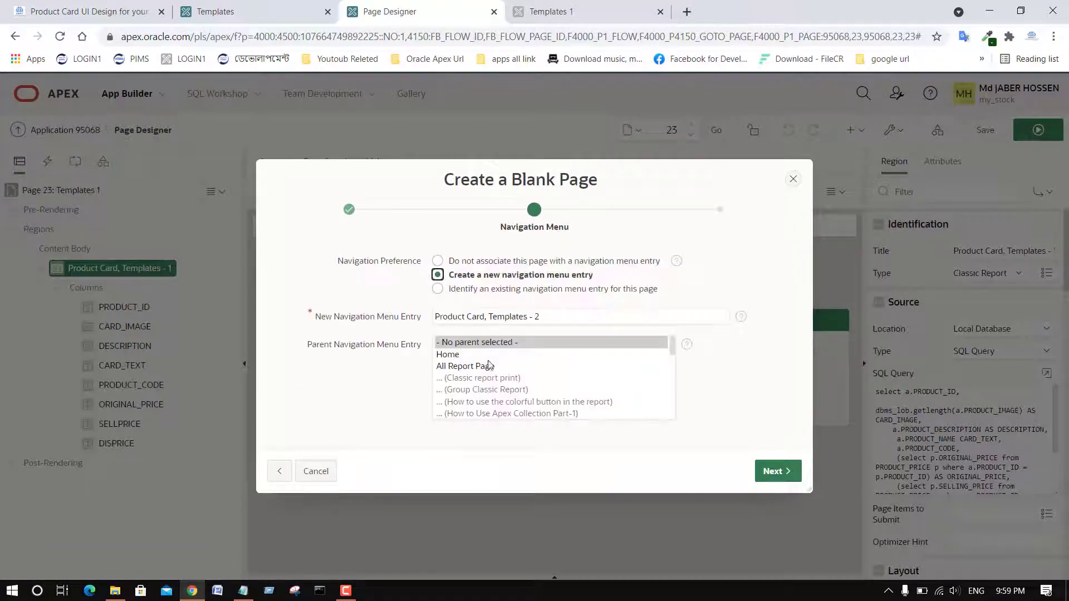
scroll(490, 367, "down", 10)
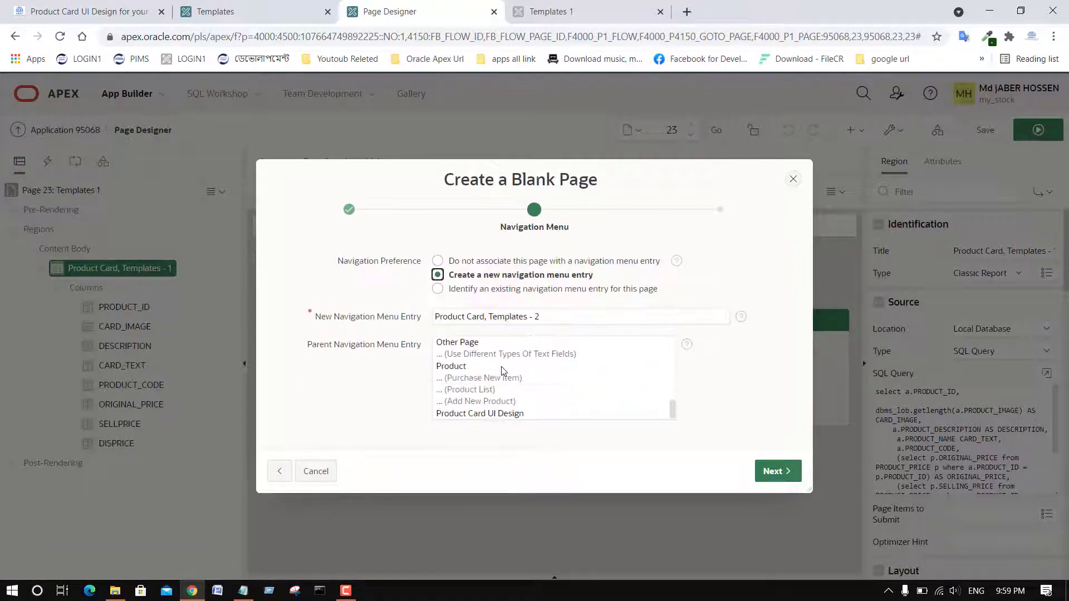
scroll(501, 371, "up", 6)
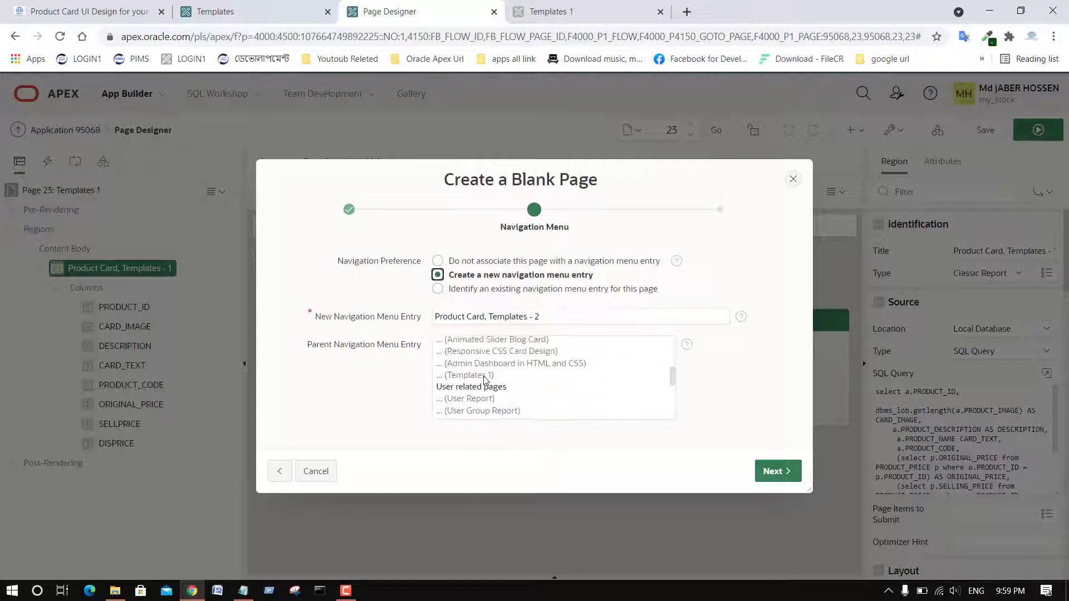
left_click(471, 397)
left_click(774, 471)
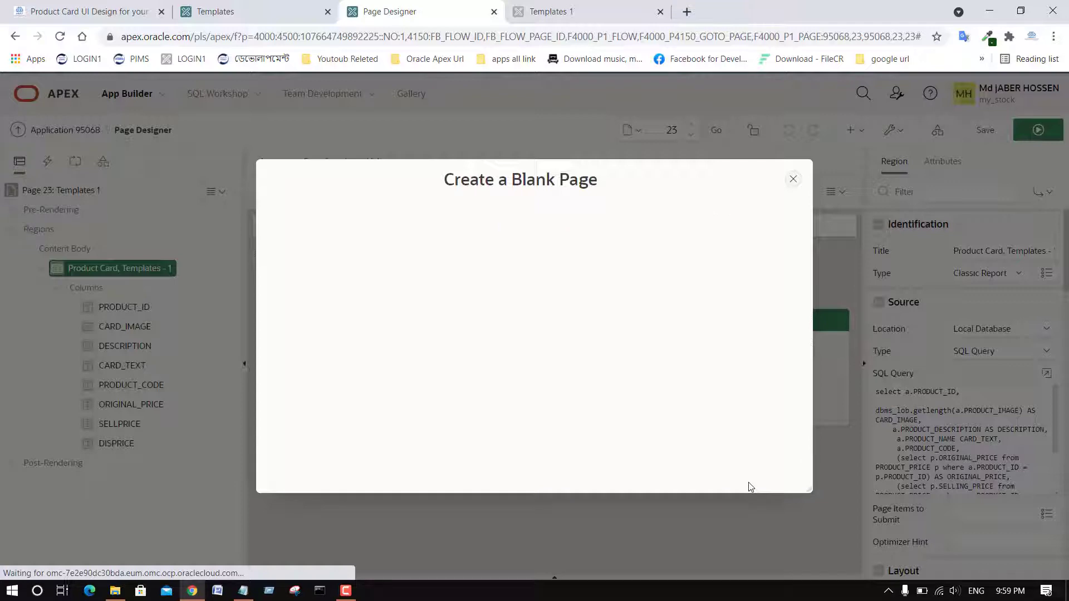
left_click(789, 472)
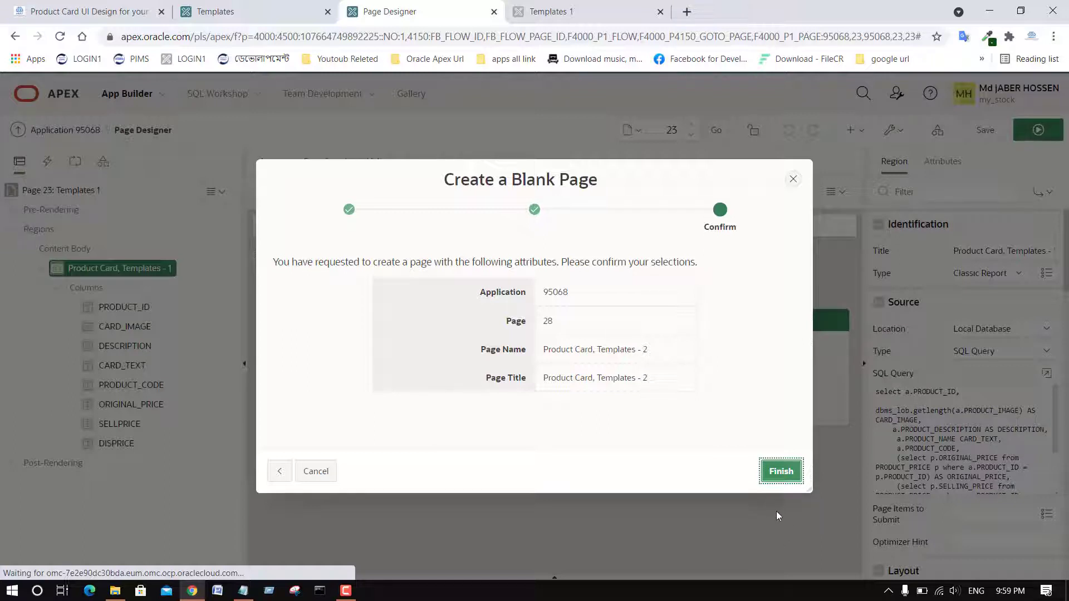
Try to open page 28 in the running application by changing the page number in its URL, then return to Page Designer
left_click(555, 25)
double_click(289, 36)
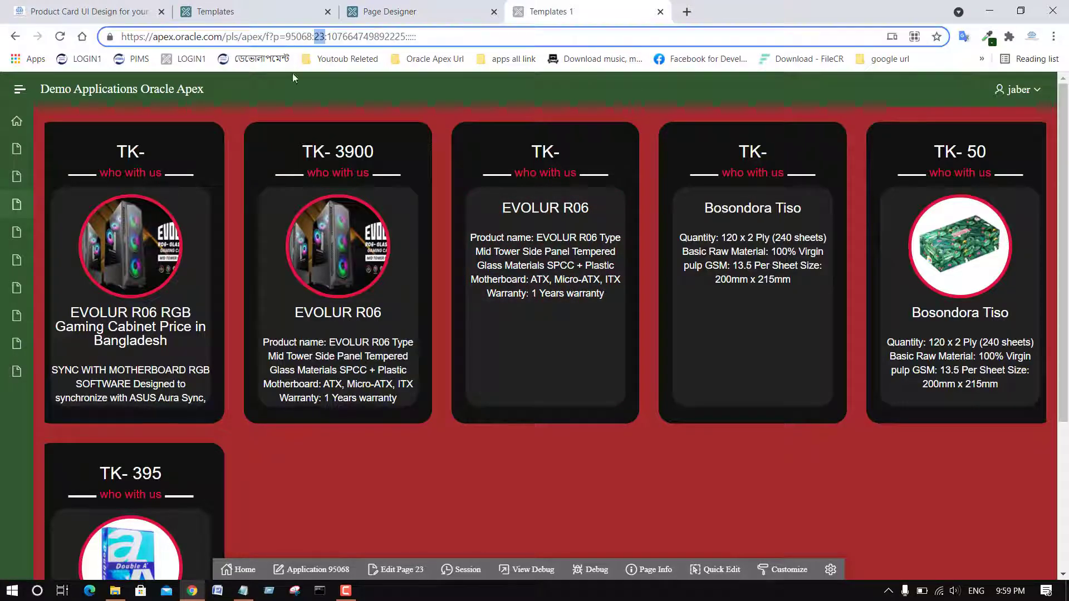
type("28")
key("Return")
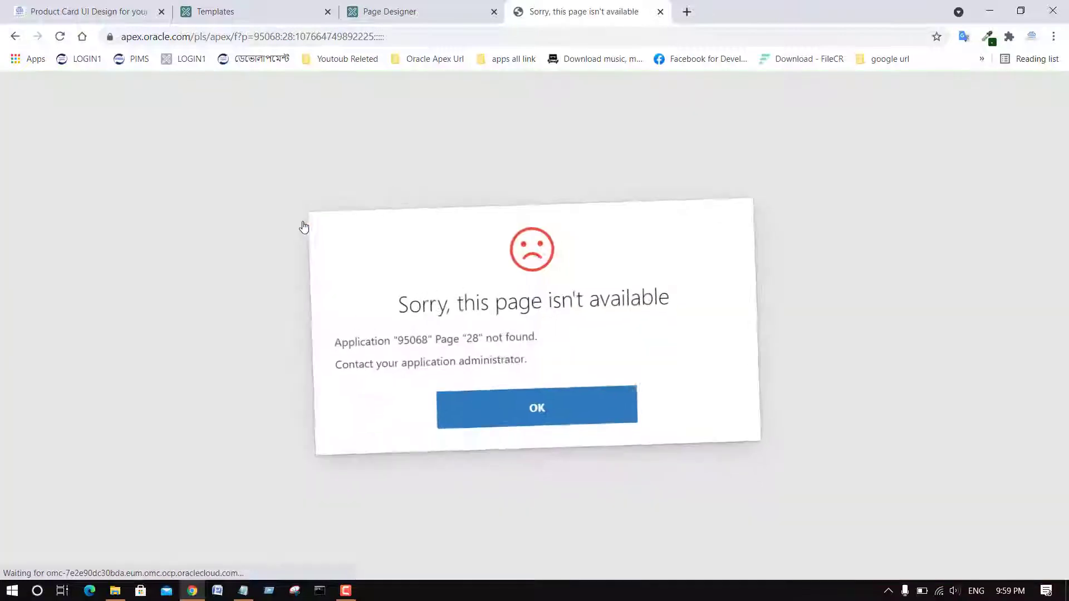
left_click(383, 7)
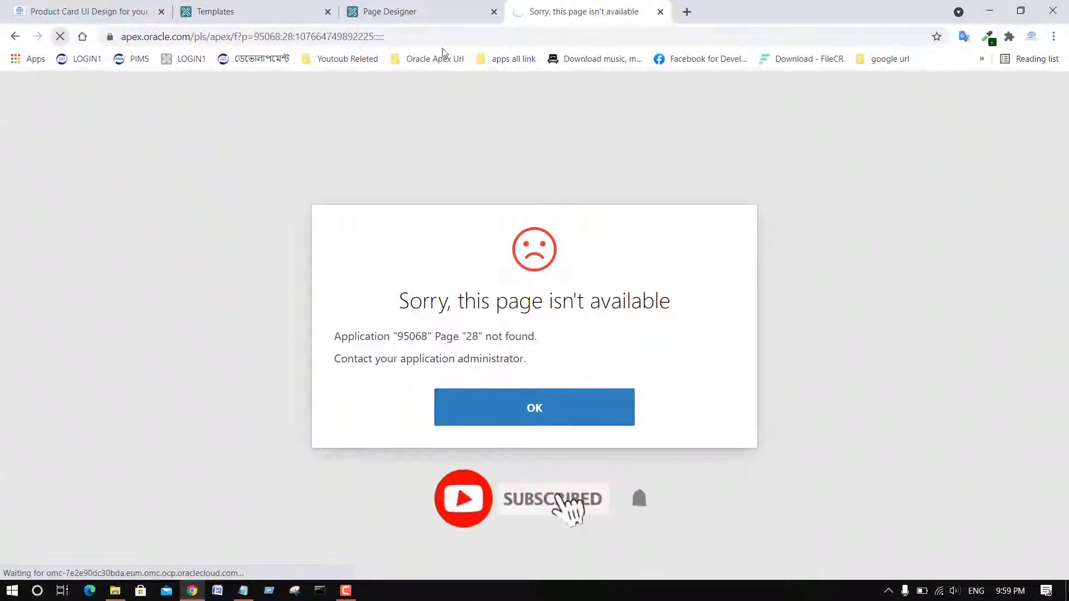
Copy the page number 28 from the blank page wizard's confirmation and reload the unavailable page in the running application
left_click(408, 11)
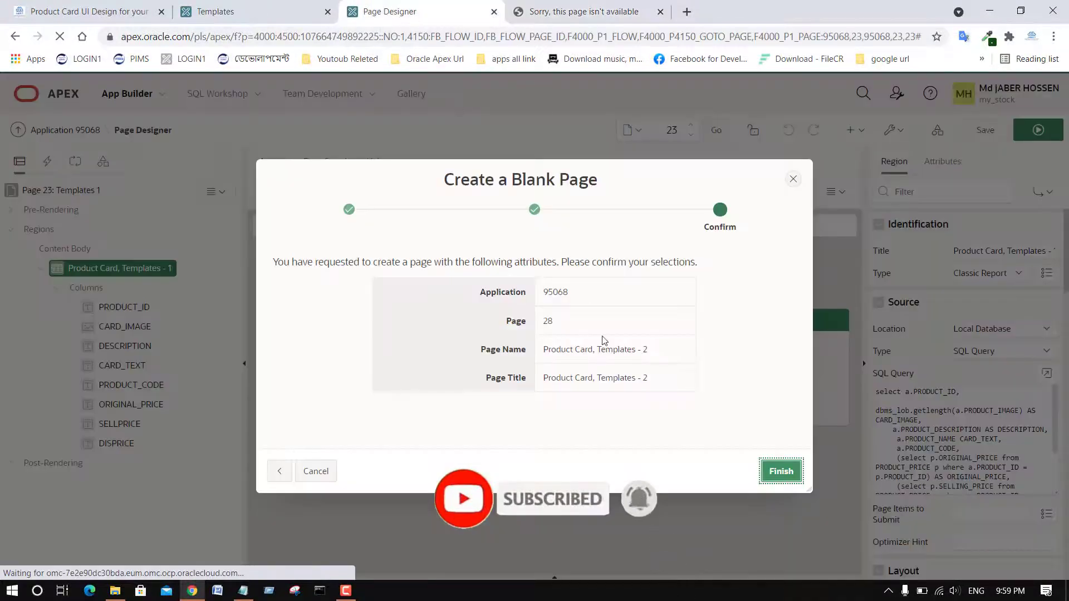
double_click(548, 321)
right_click(549, 323)
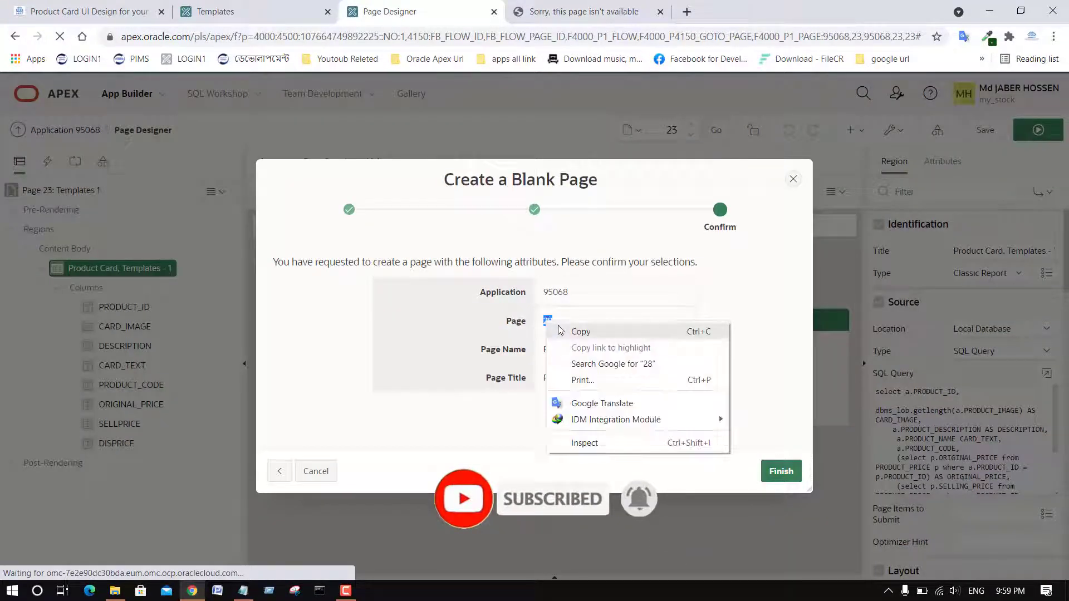
left_click(580, 329)
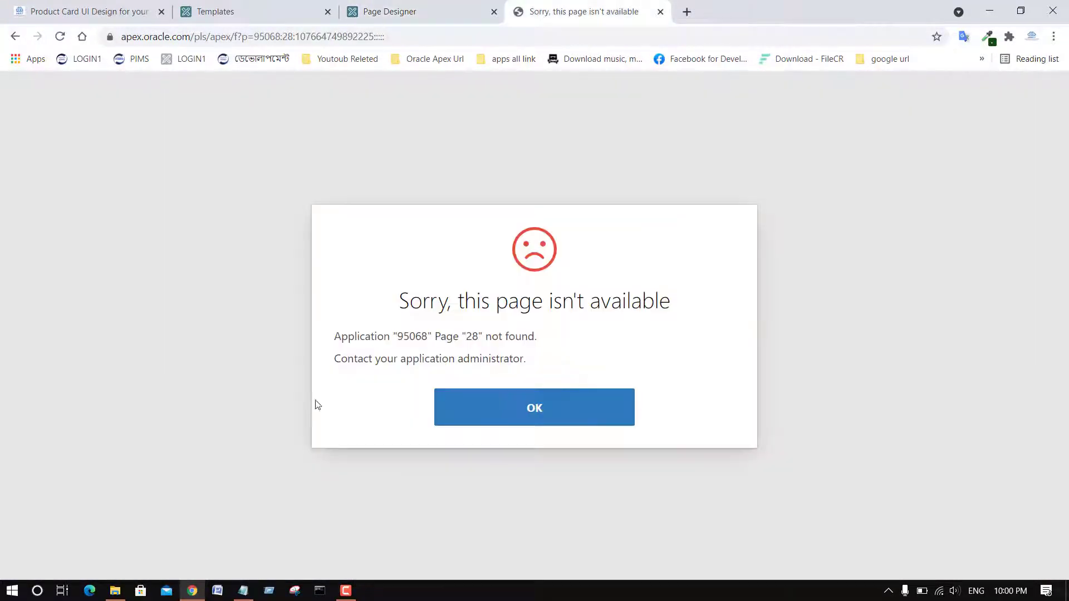
left_click(60, 37)
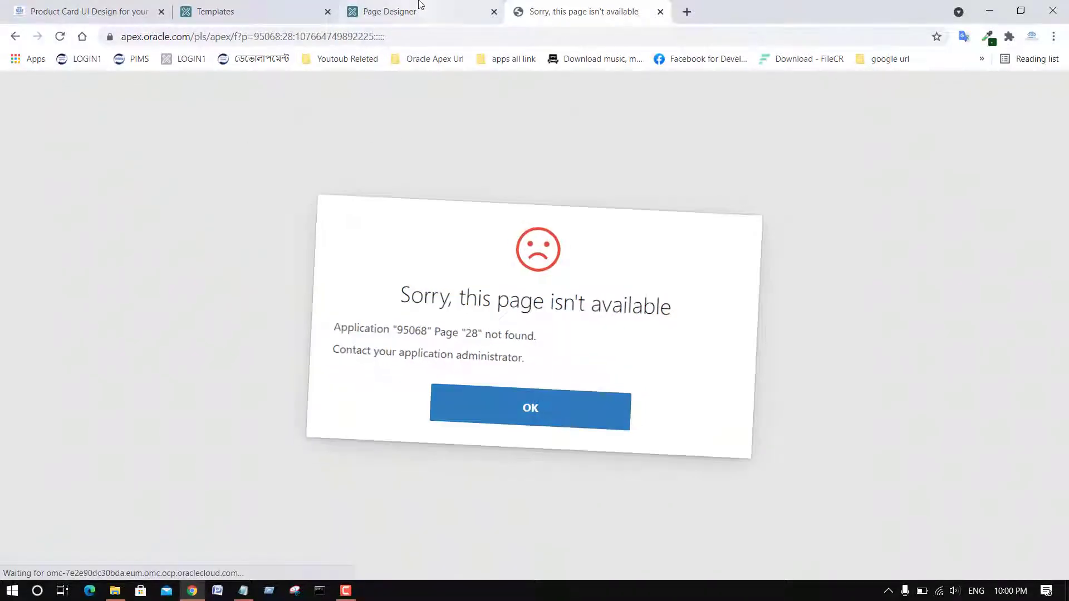
Return to the Create a Blank Page wizard and submit the creation of page 28 again
left_click(417, 12)
left_click(605, 350)
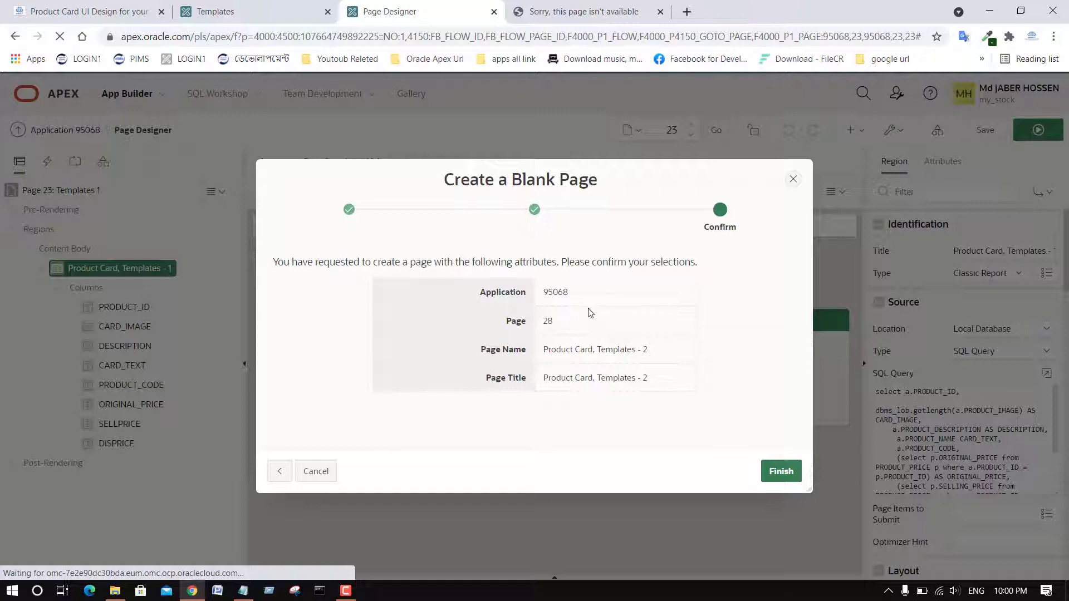
left_click(781, 471)
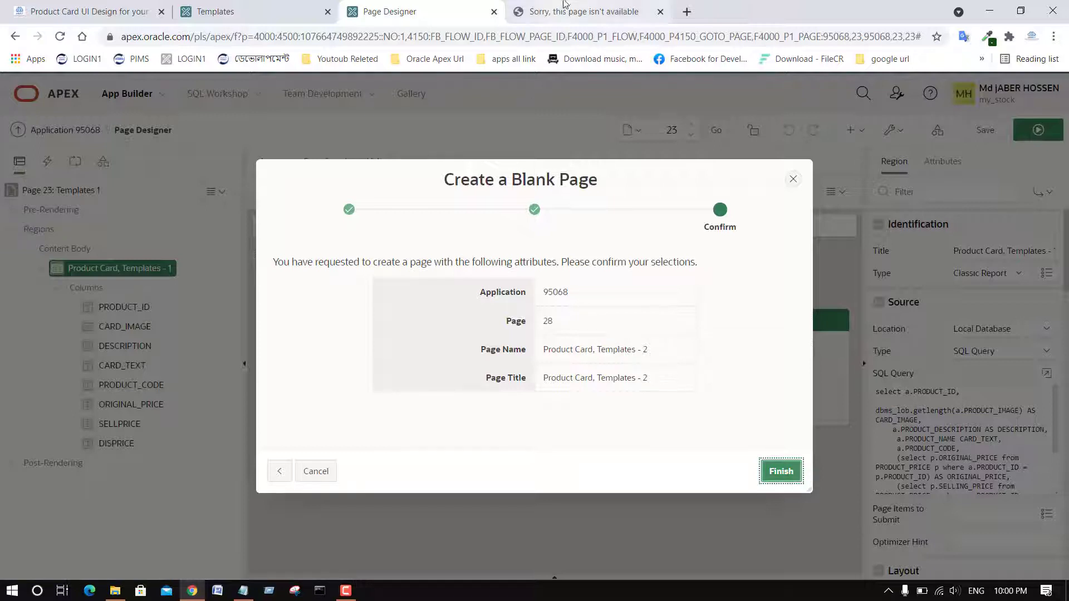
Dismiss the unavailable-page error in the running application and open page 28 by changing the page number in the URL
left_click(548, 14)
left_click(501, 396)
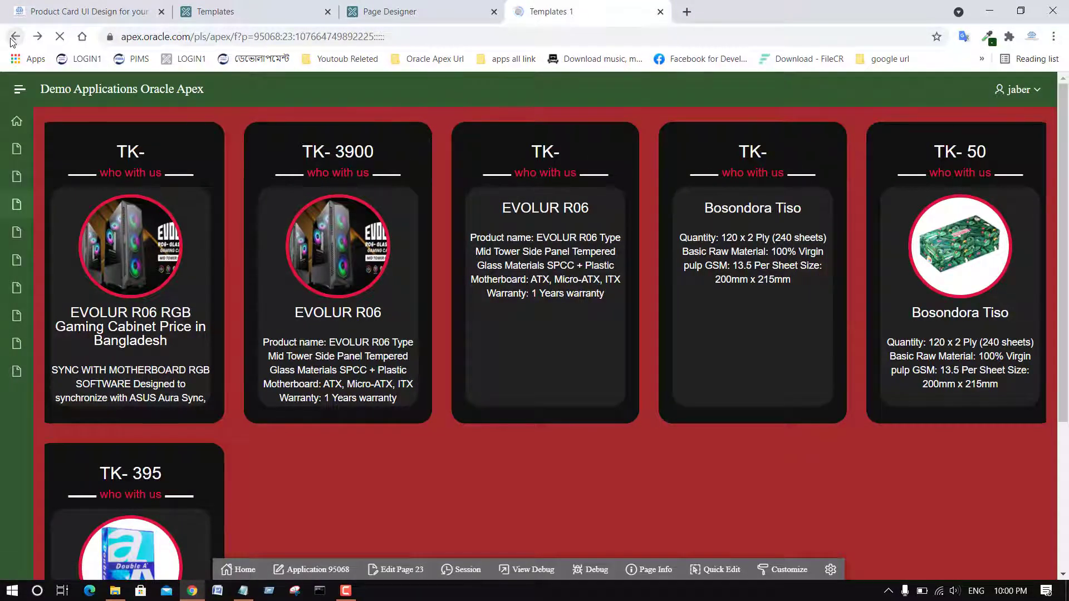
double_click(283, 38)
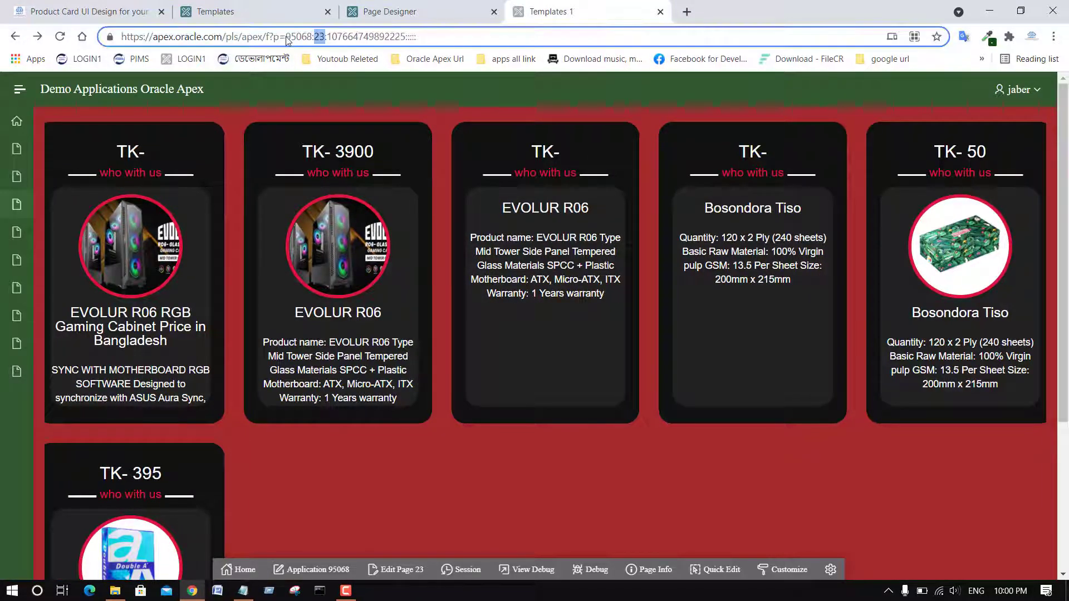
type("28")
key("Return")
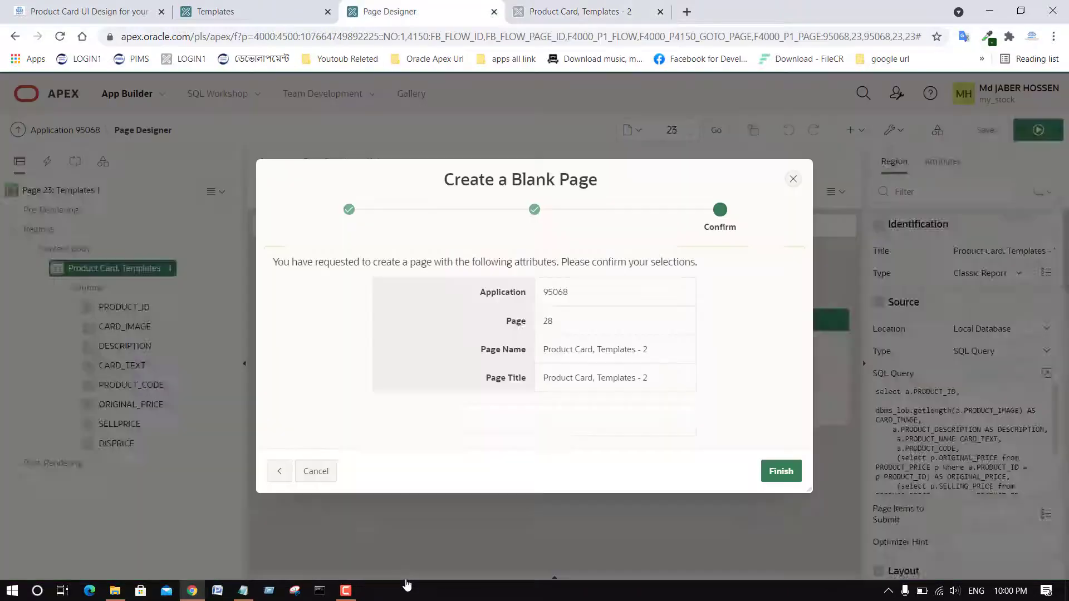
Close the blank page wizard in Page Designer and review the classic report instructions in Templates 2.txt
left_click(404, 570)
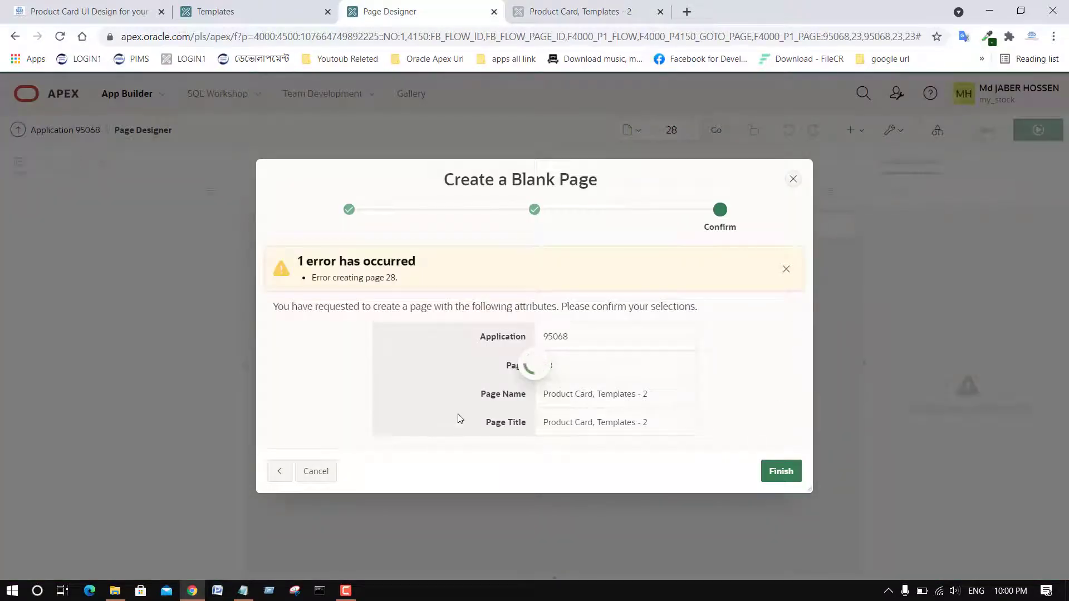
left_click(796, 176)
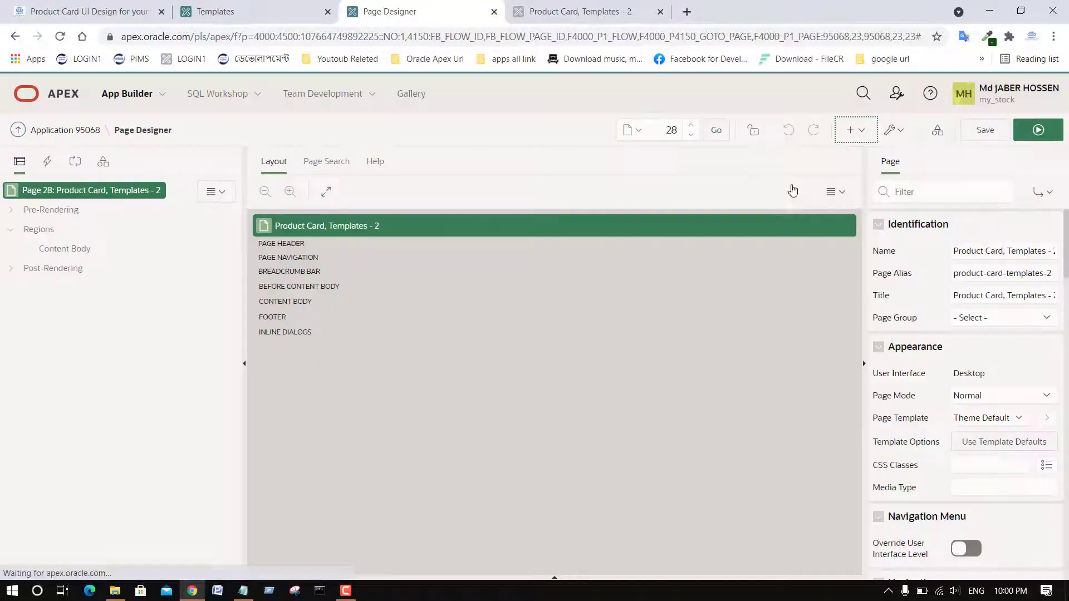
left_click(245, 590)
scroll(322, 414, "down", 2)
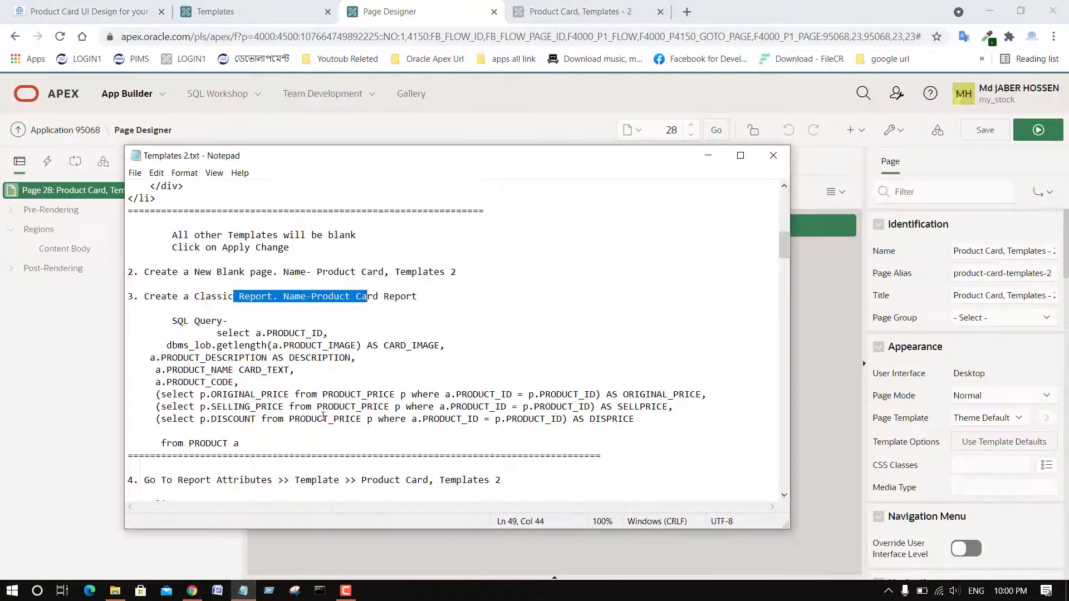
left_click_drag(211, 357, 245, 358)
left_click(65, 318)
Create a region in page 28's Content Body and title it "Product Card, Templates 2", copying the name from Templates 2.txt
right_click(61, 255)
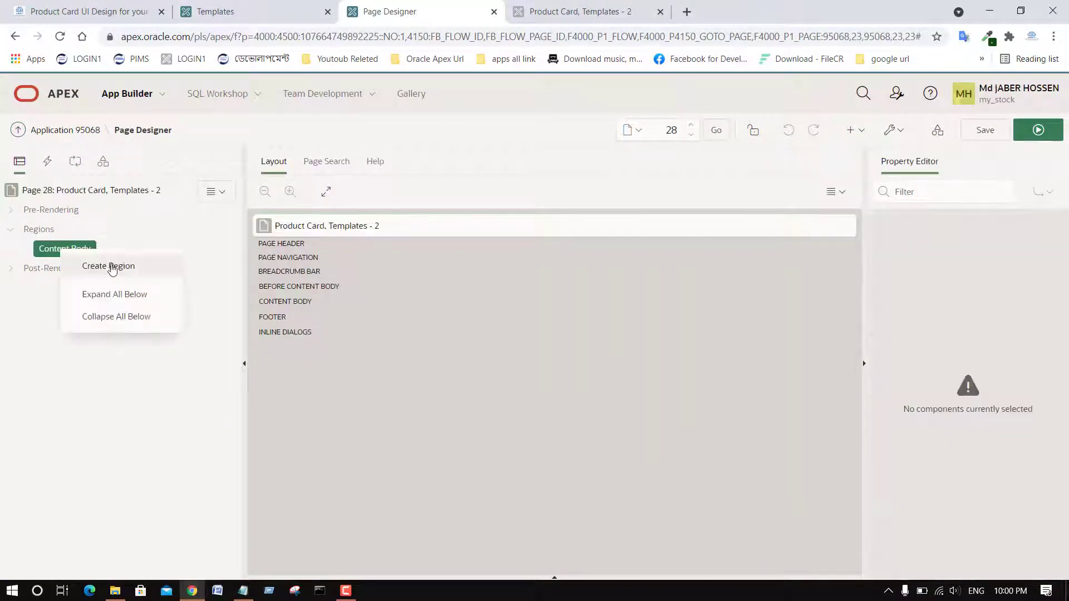
left_click(111, 266)
left_click(996, 249)
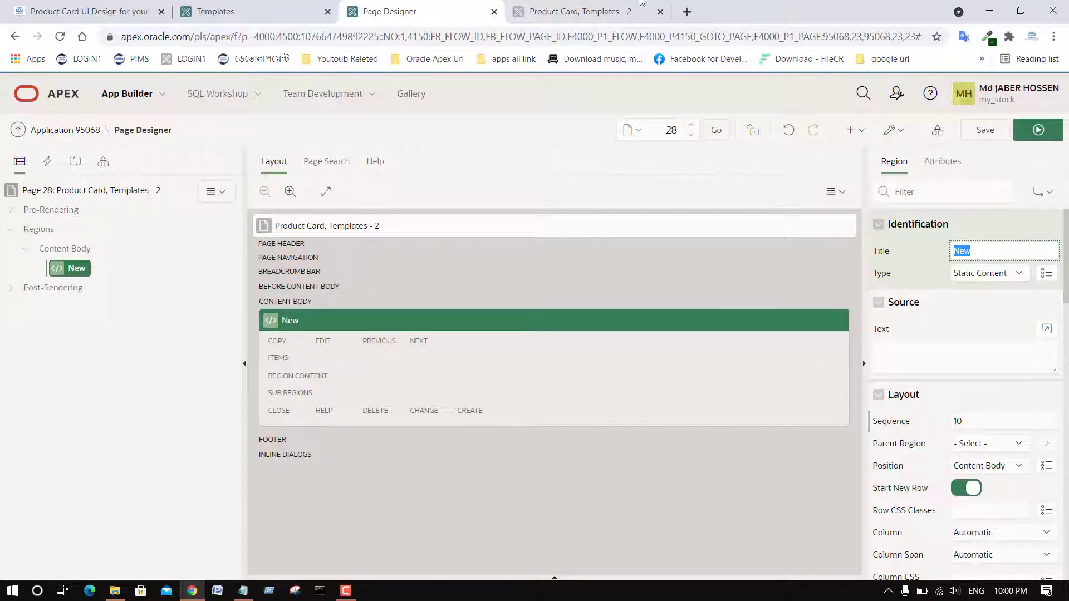
left_click(579, 6)
left_click(249, 6)
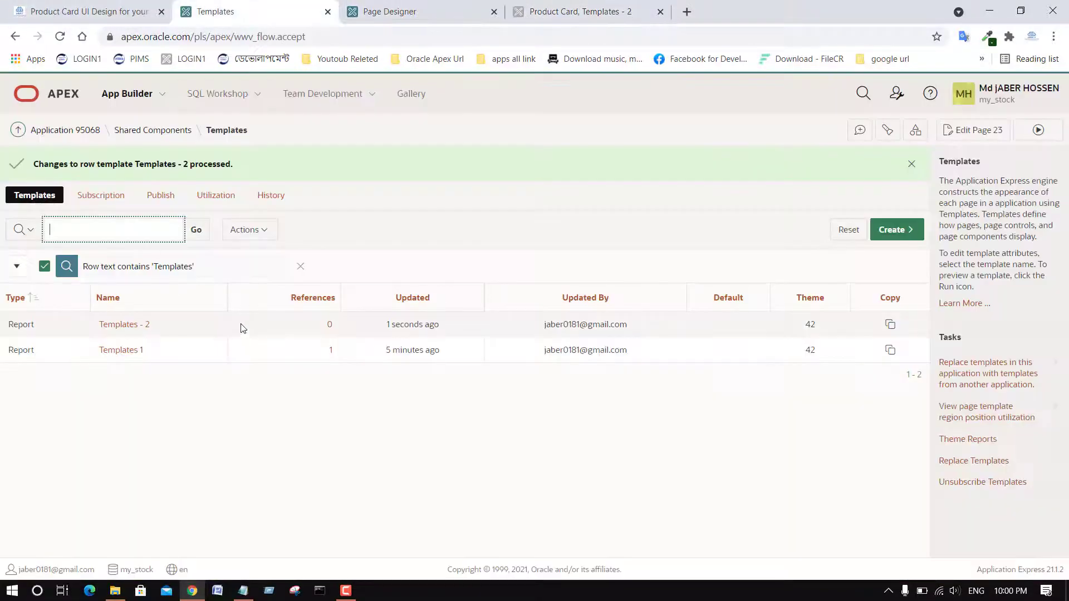
left_click(592, 7)
left_click(243, 591)
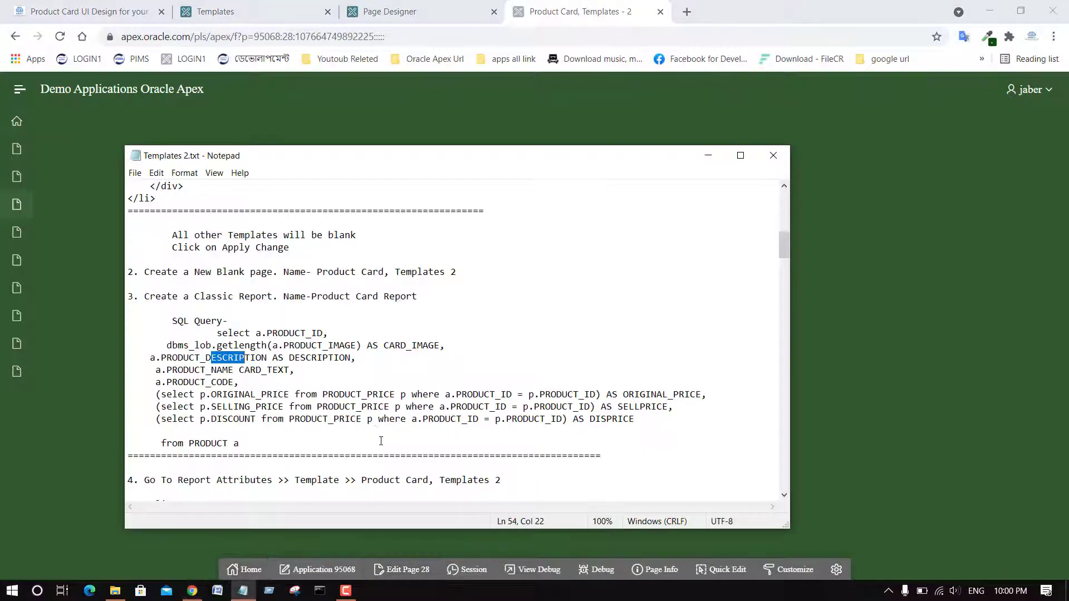
left_click_drag(317, 273, 474, 269)
left_click(394, 22)
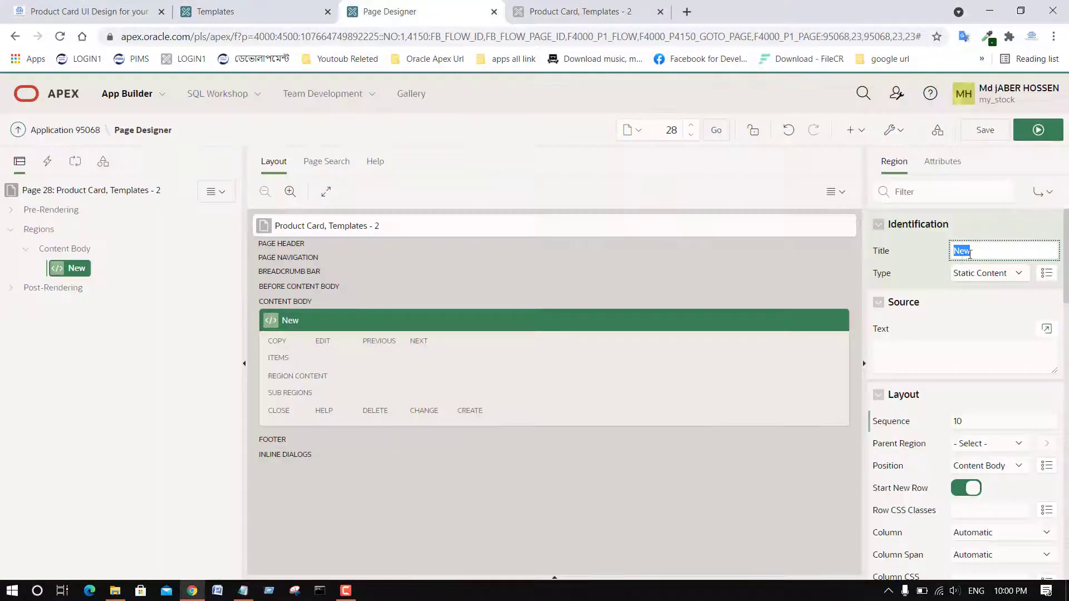
key("ctrl+v")
Make the new region a Classic Report with SQL Query as its source type
left_click(1016, 273)
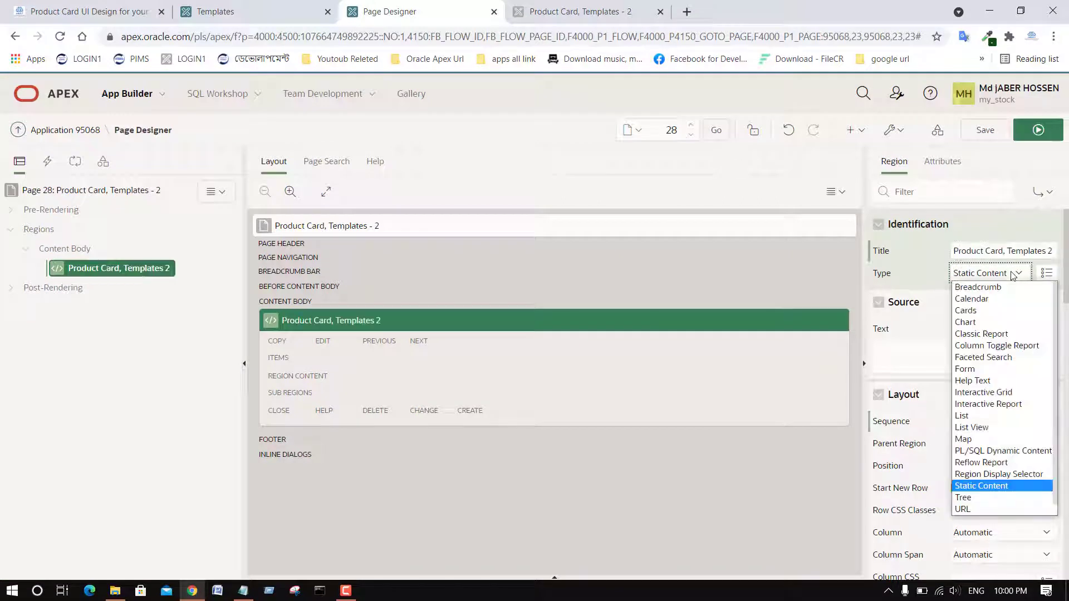
left_click(995, 336)
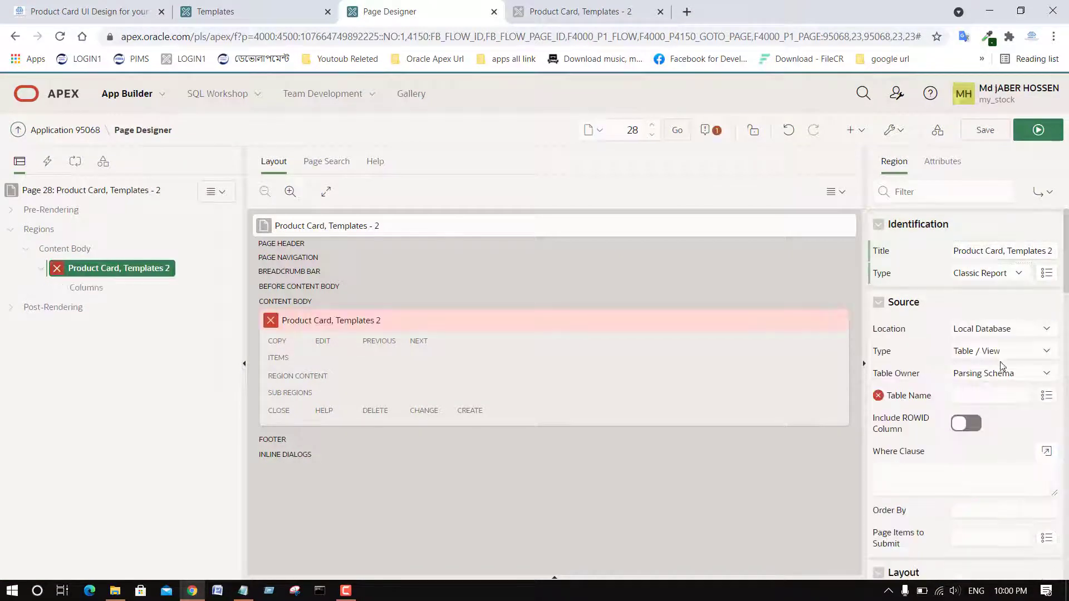
left_click(1002, 352)
left_click(966, 376)
Copy the PRODUCT select statement from Templates 2.txt into the region's SQL query and accept it
left_click(1047, 373)
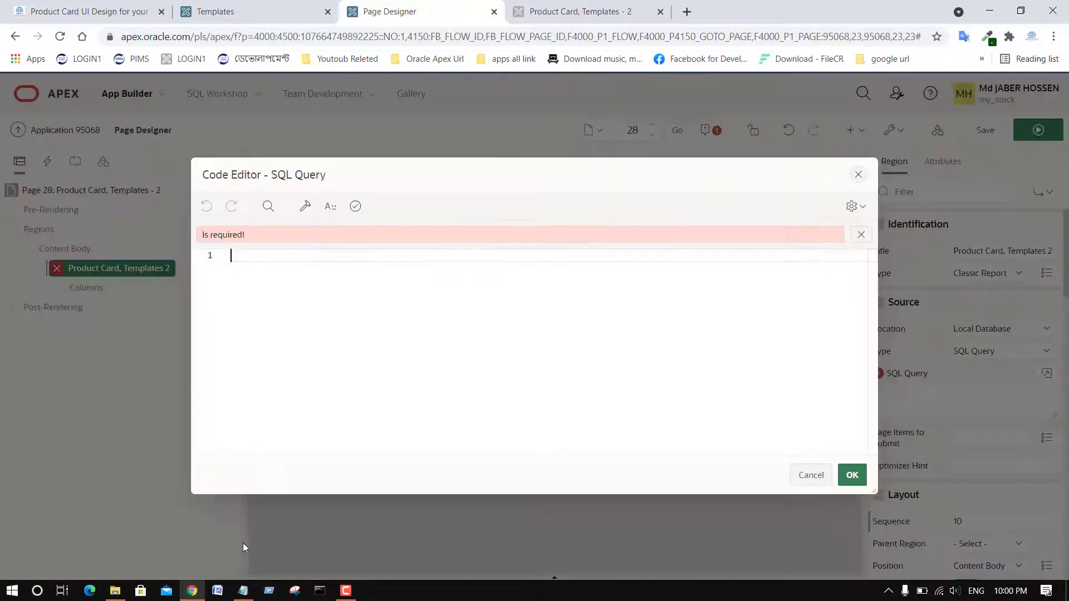
left_click(269, 589)
left_click(252, 434)
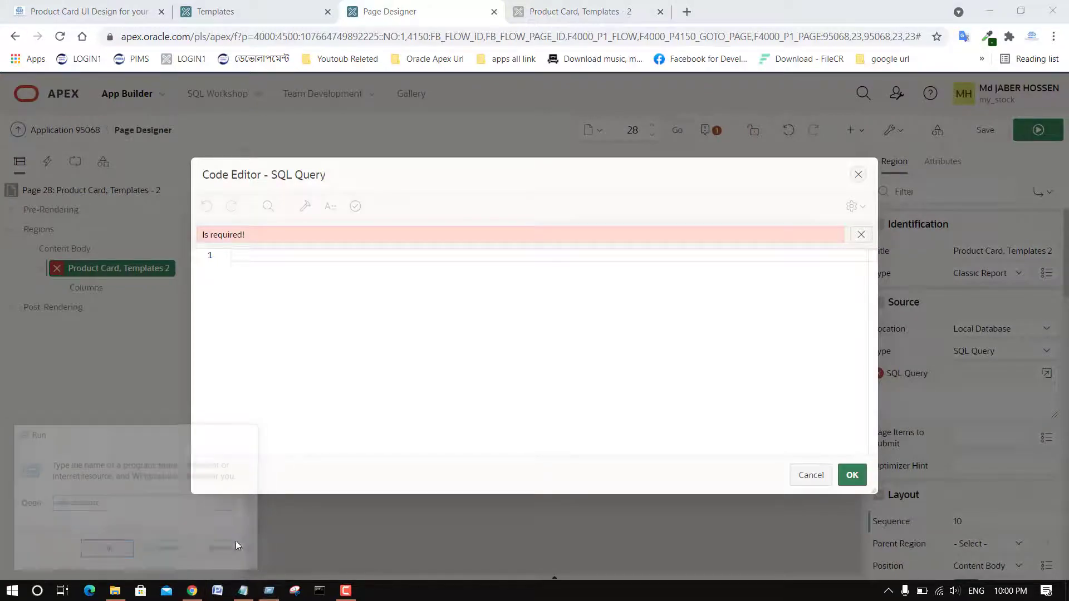
left_click(243, 591)
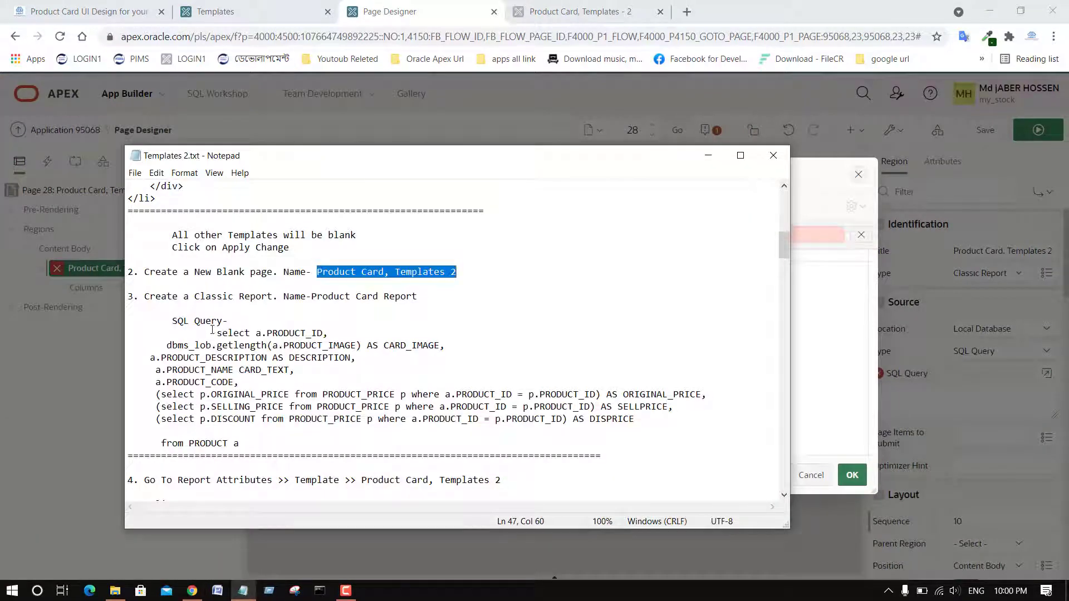
left_click_drag(217, 333, 247, 442)
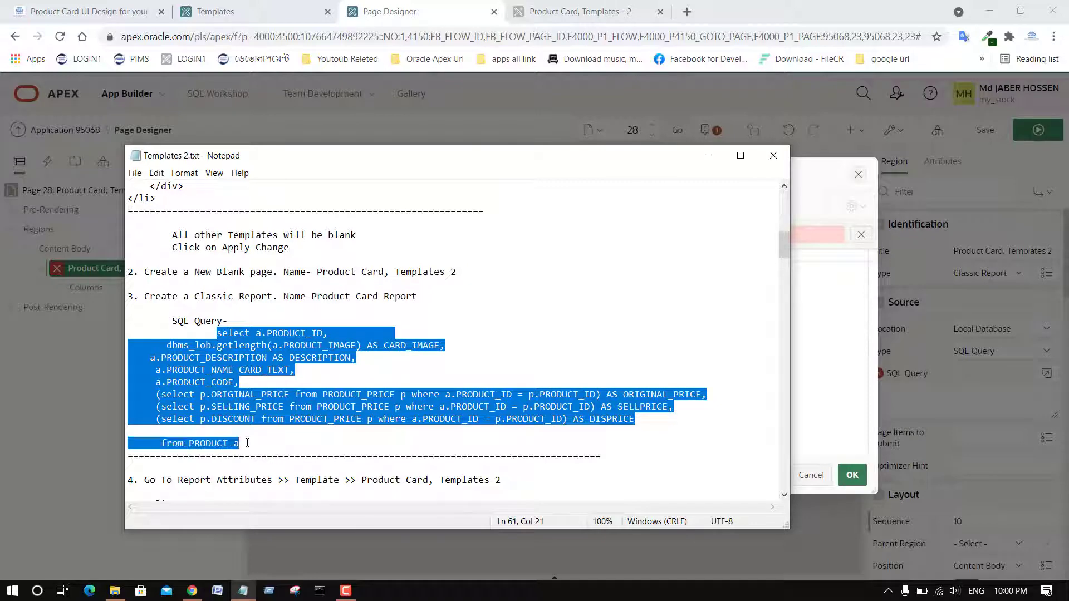
left_click(829, 340)
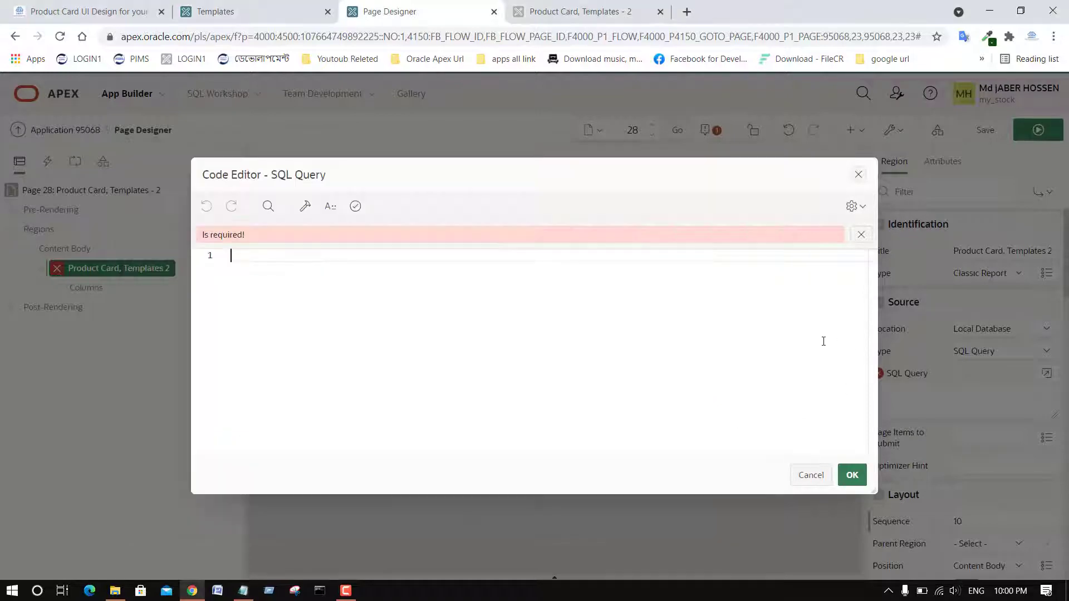
key("ctrl+v")
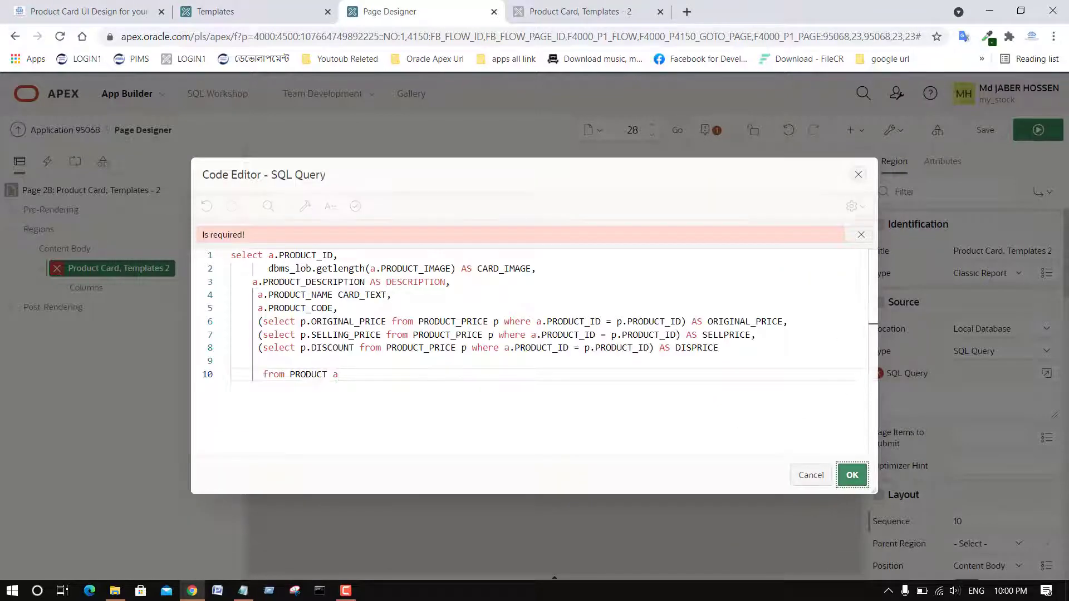
Read instruction 4 in Templates 2.txt and select the complete inline CSS block under instruction 5 for copying
left_click(244, 590)
scroll(208, 307, "down", 3)
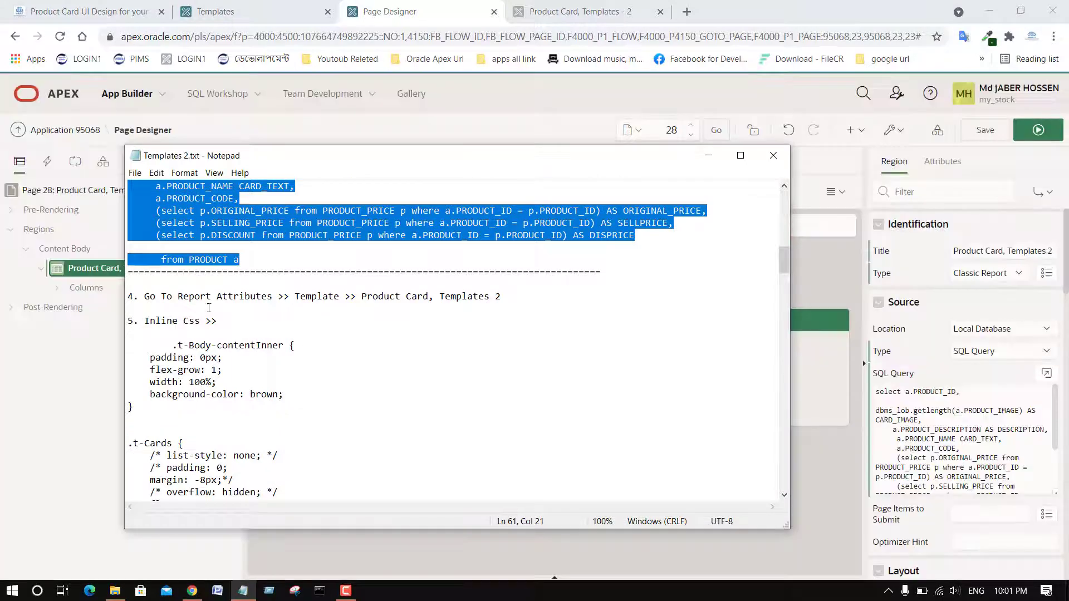
left_click_drag(199, 296, 514, 294)
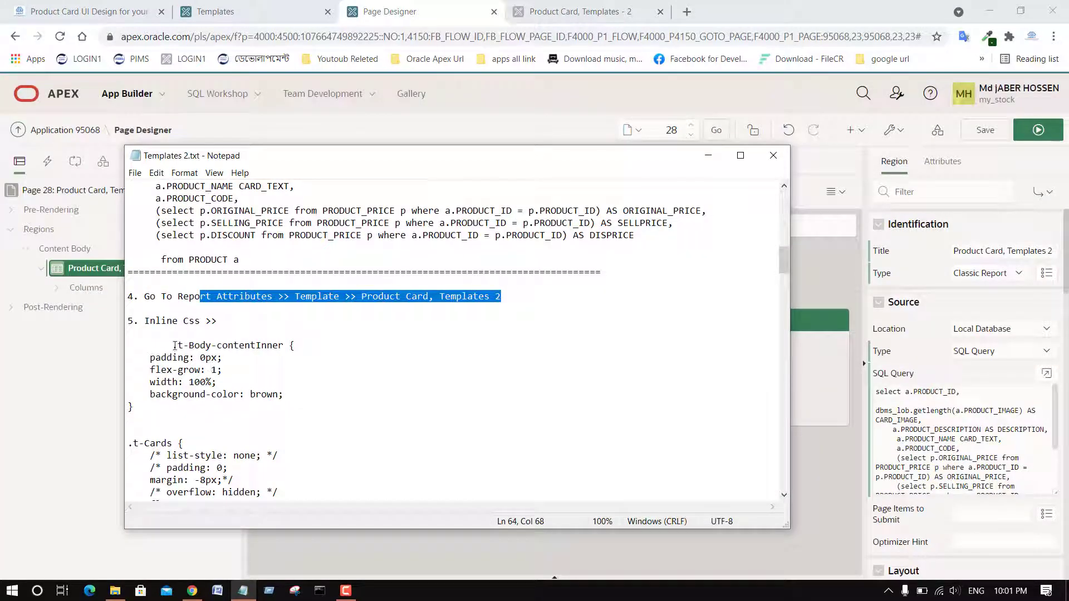
left_click_drag(173, 346, 166, 497)
scroll(332, 408, "down", 5)
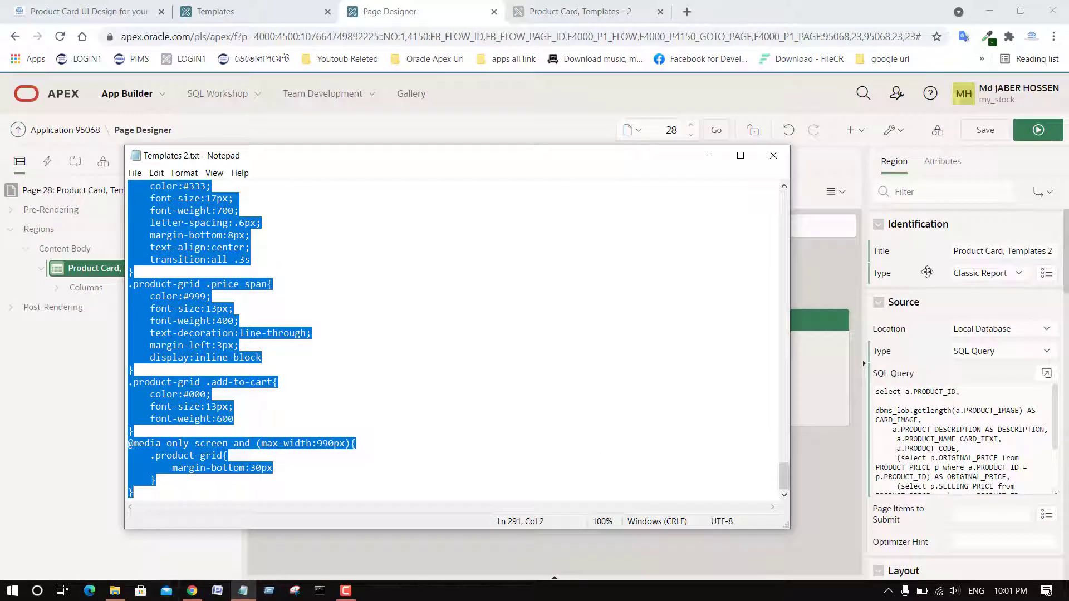
Set the classic report's appearance template to Templates - 2
left_click(940, 162)
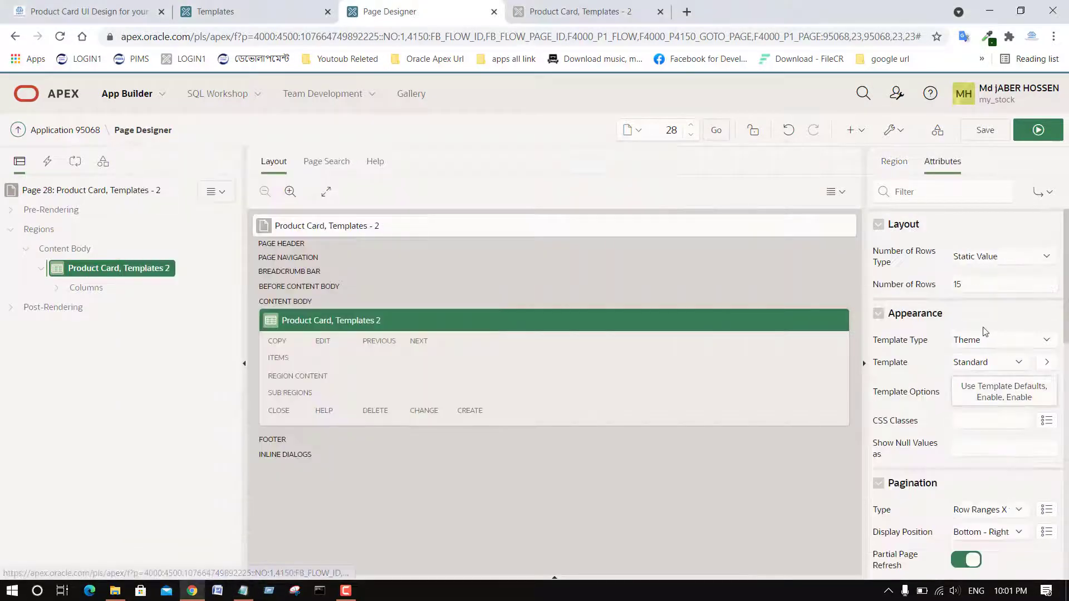
left_click(975, 363)
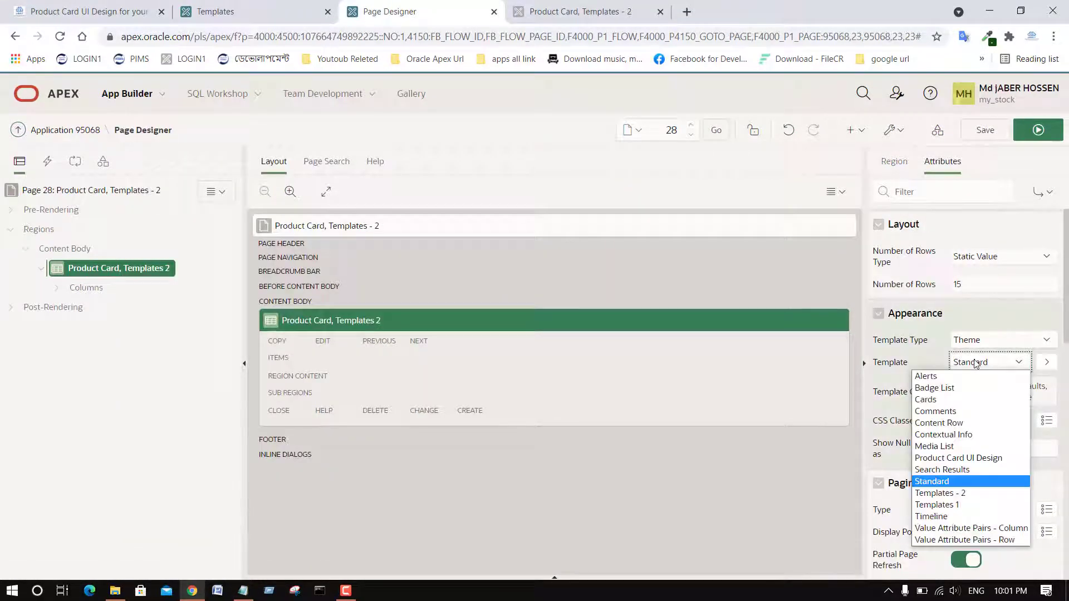
left_click(964, 493)
Examine the report's template options and the available column layouts, then close them without changes
left_click(1004, 402)
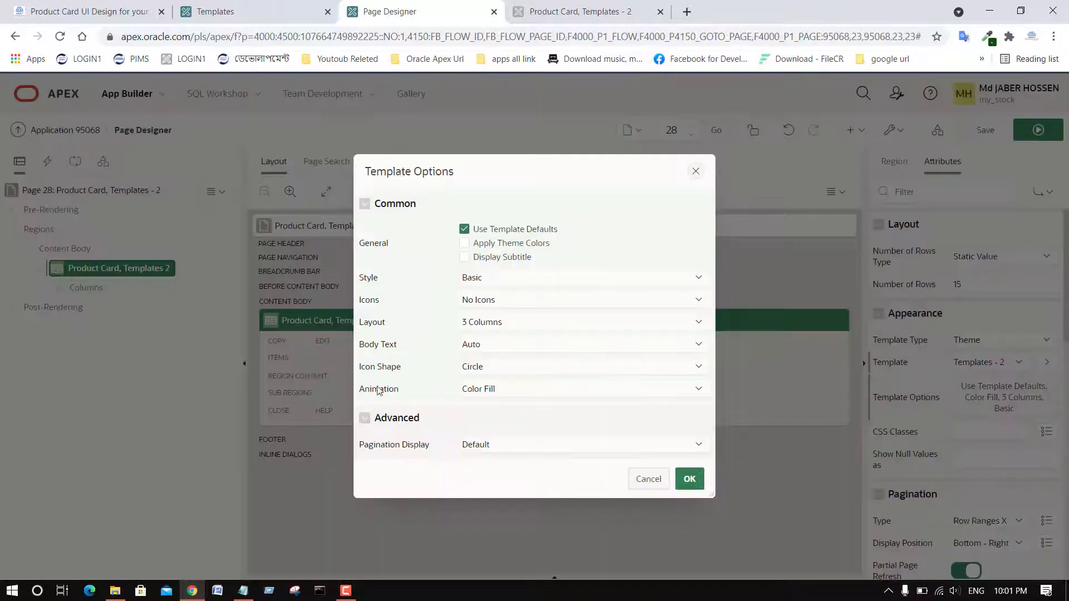
left_click(486, 327)
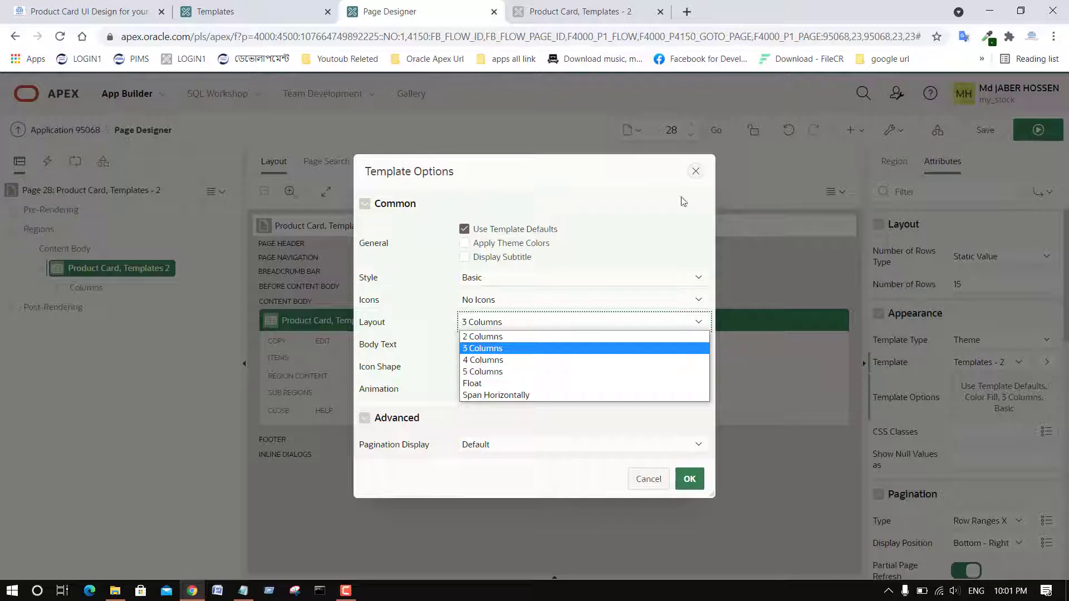
left_click(696, 172)
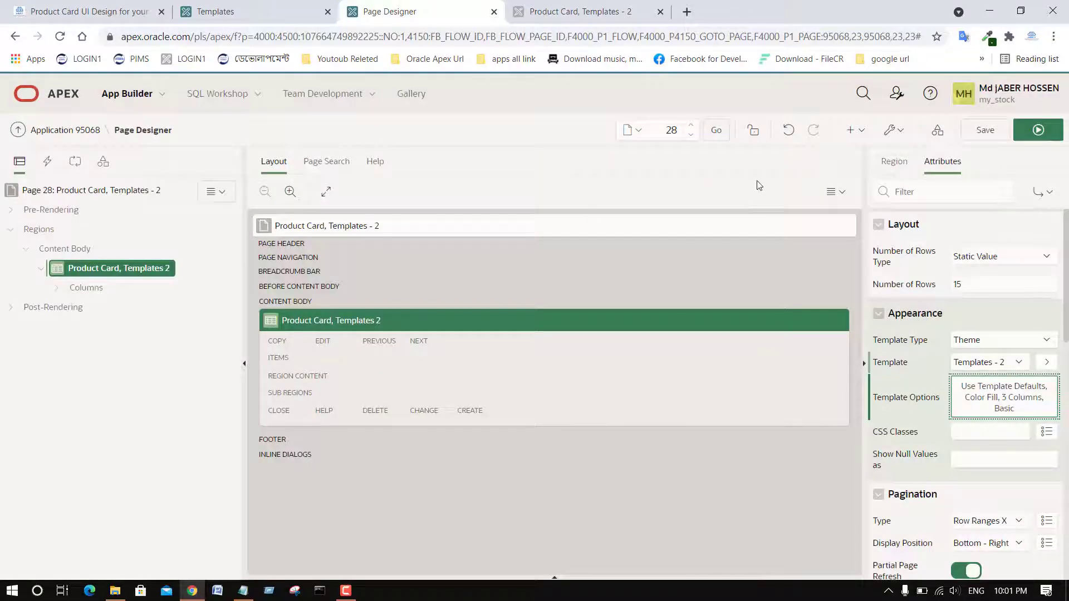
Set the Product Card, Templates 2 region's template options to remove body padding, hide the header and use the Text Content style
left_click(891, 162)
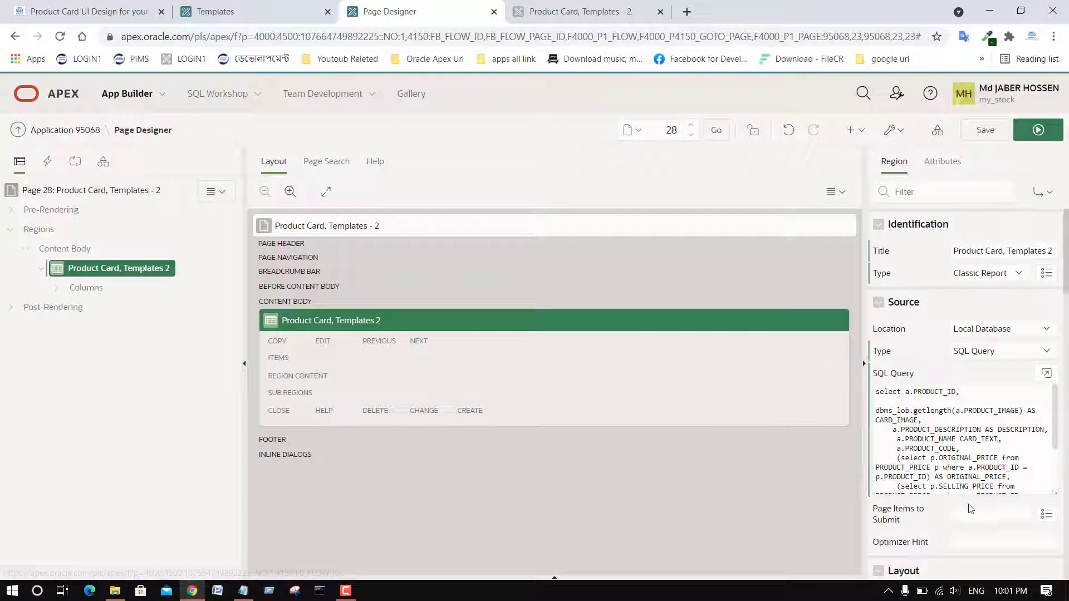
scroll(972, 504, "down", 5)
scroll(973, 500, "down", 2)
left_click(1000, 454)
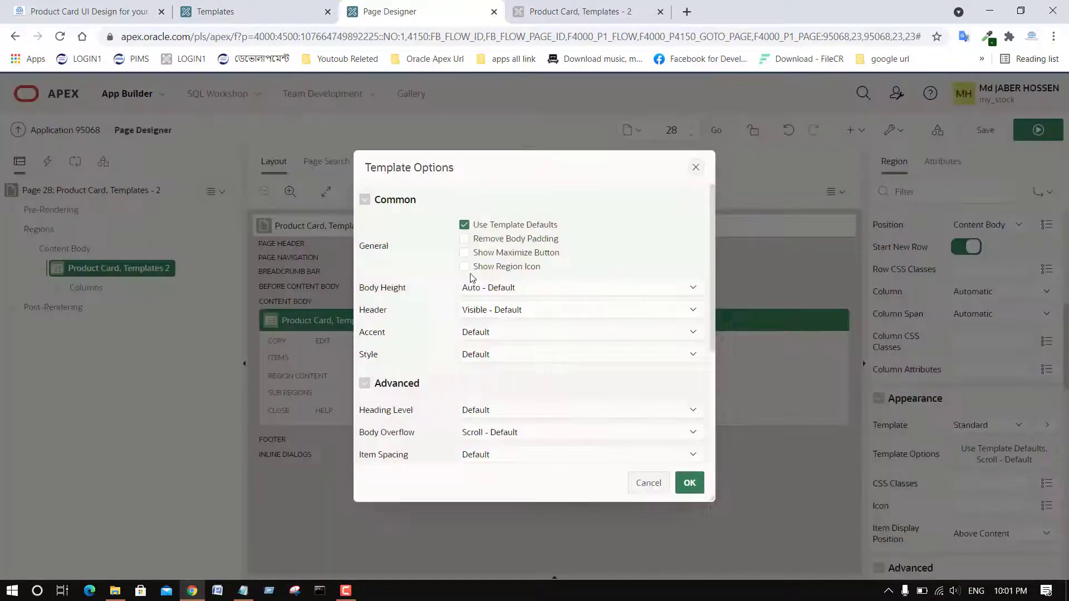
left_click(483, 241)
left_click(494, 314)
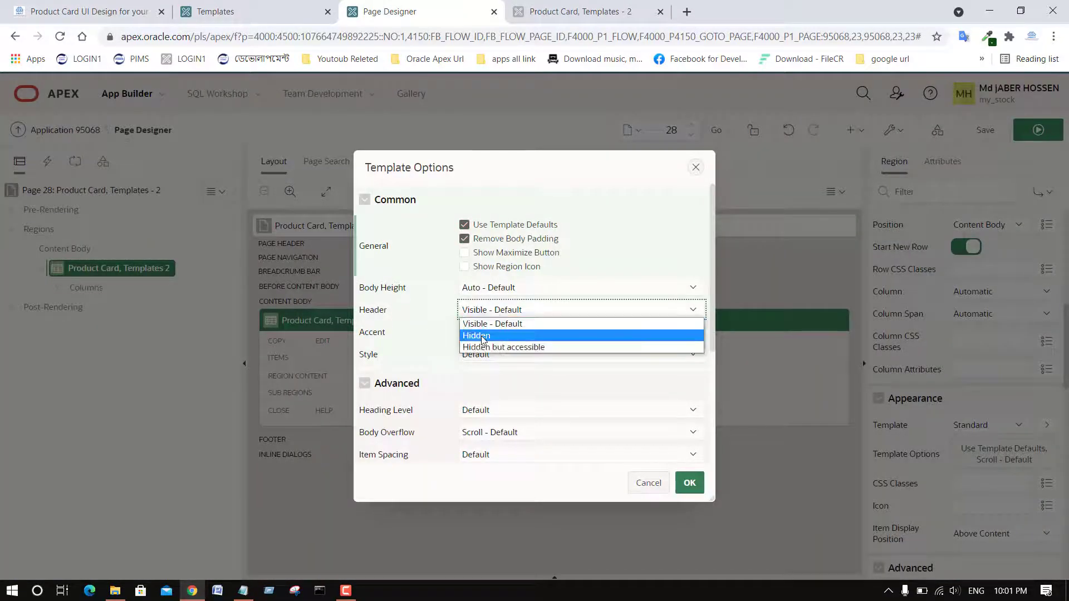
left_click(493, 352)
left_click(516, 357)
left_click(501, 412)
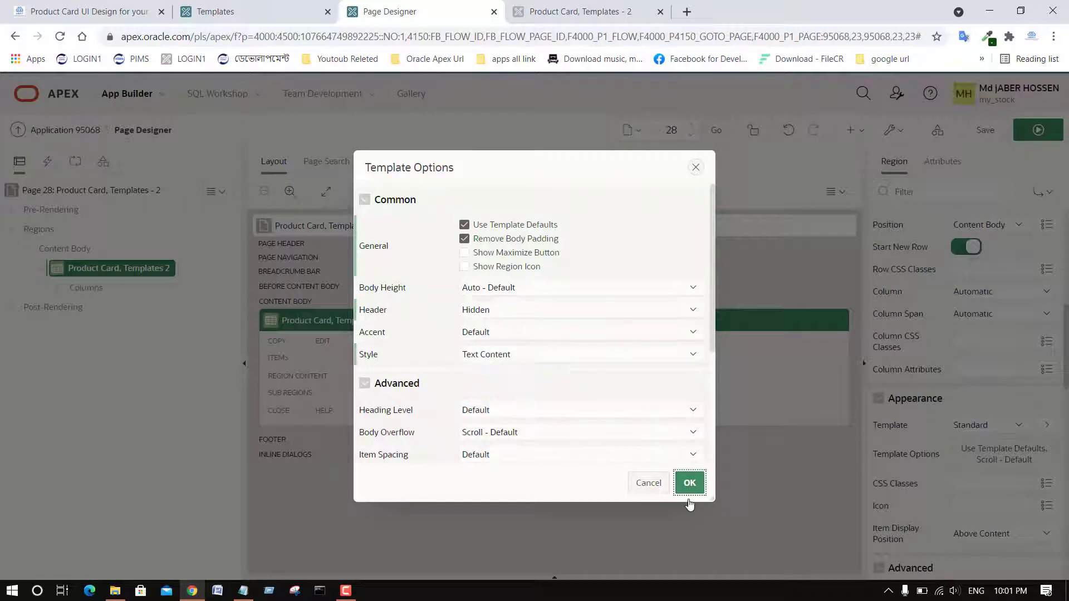
left_click(689, 483)
Paste the copied CSS block into page 28's inline CSS, then save and run the page
left_click(83, 189)
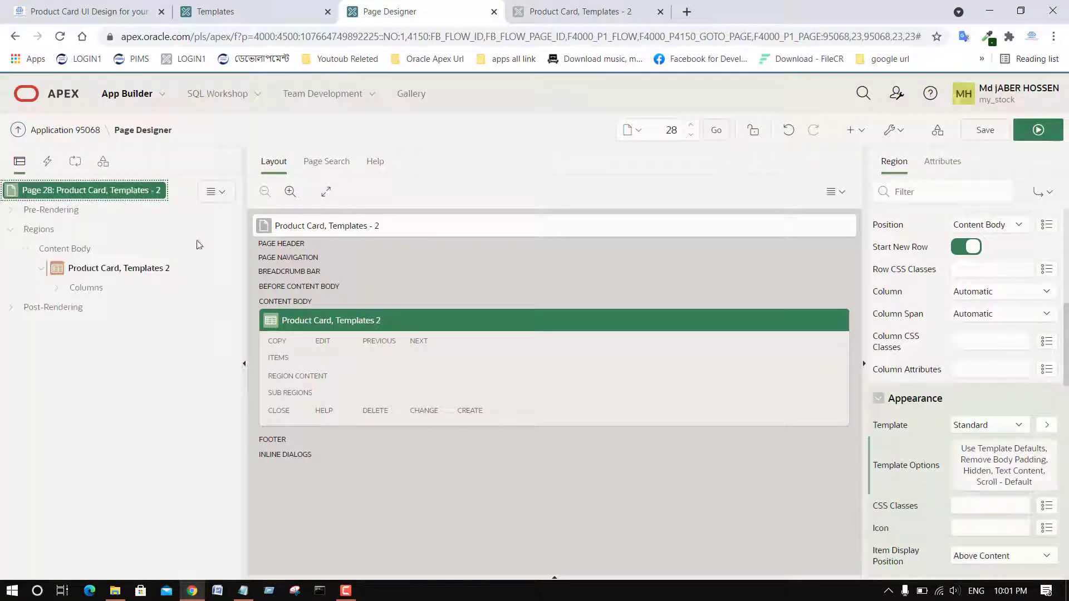
scroll(891, 439, "down", 10)
left_click(891, 439)
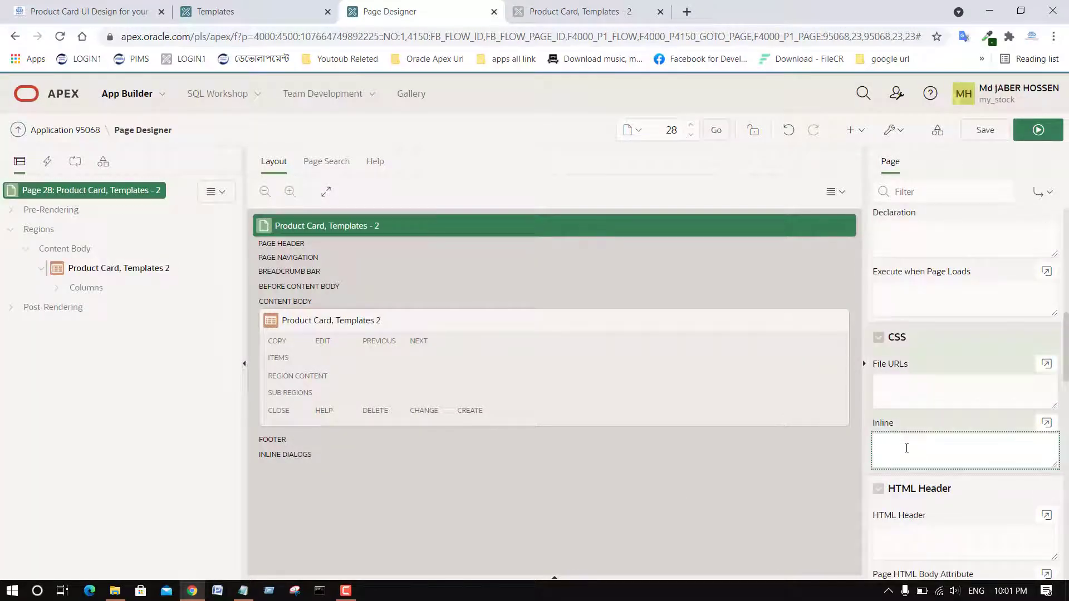
key("ctrl+v")
left_click(980, 133)
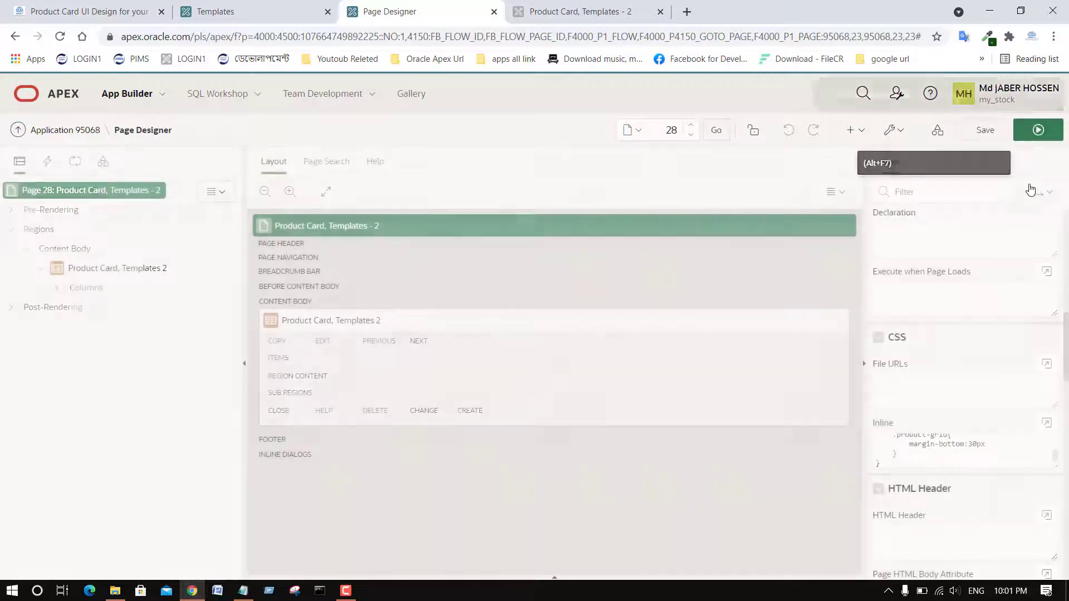
left_click(1039, 129)
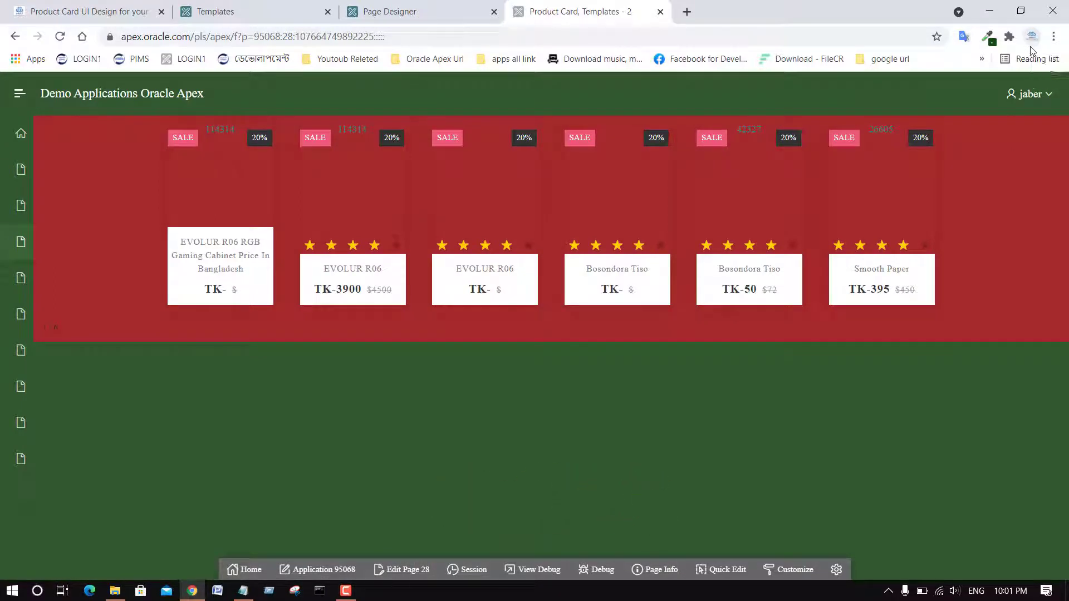
Back in Page Designer, change the CARD_IMAGE report column's type to Display Image
left_click(426, 15)
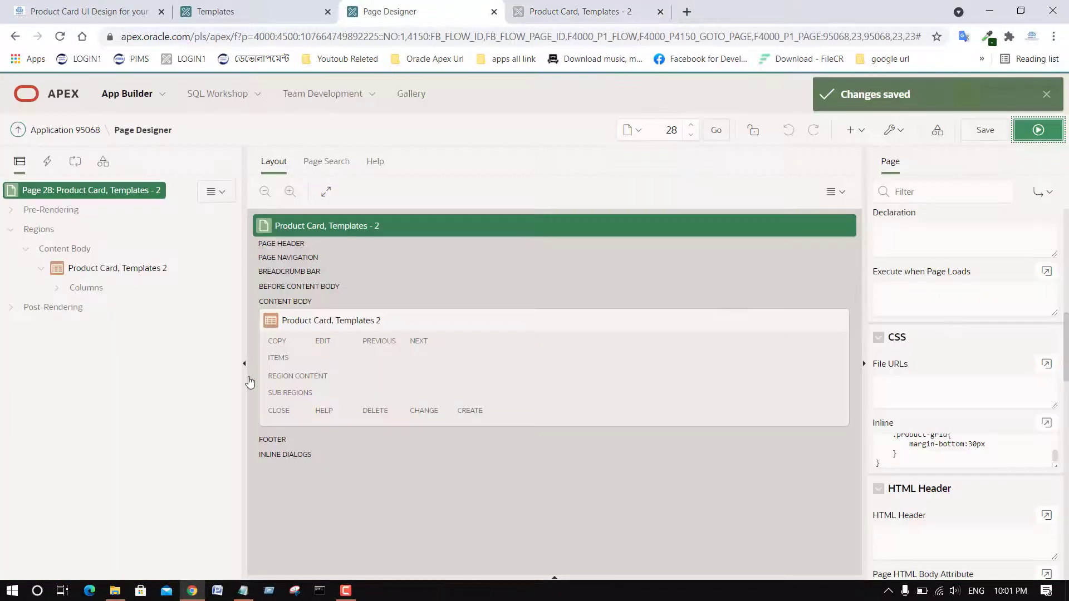
left_click(136, 269)
left_click(56, 288)
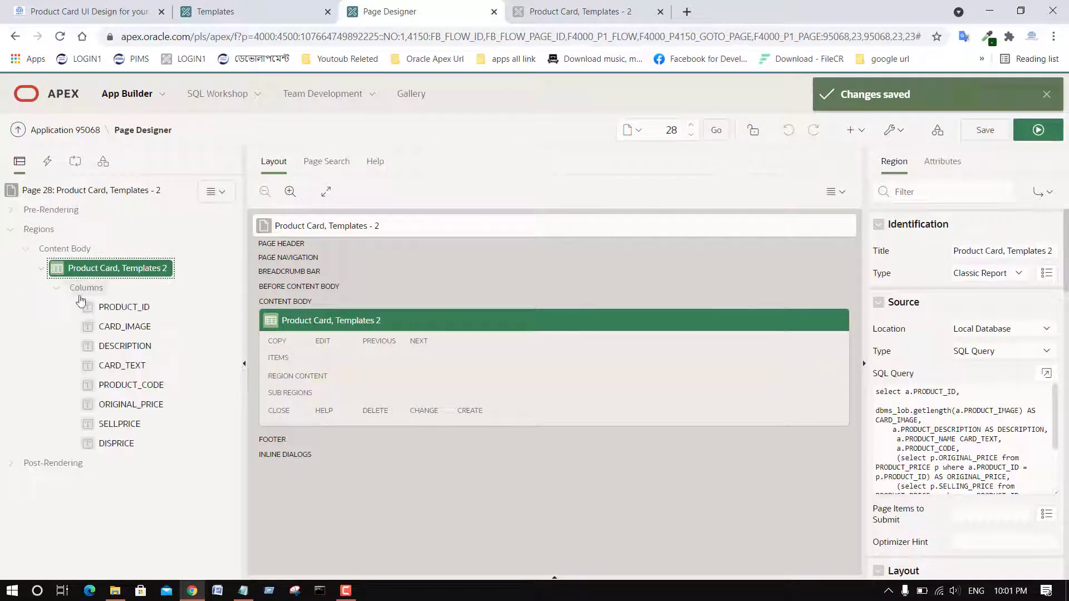
left_click(125, 327)
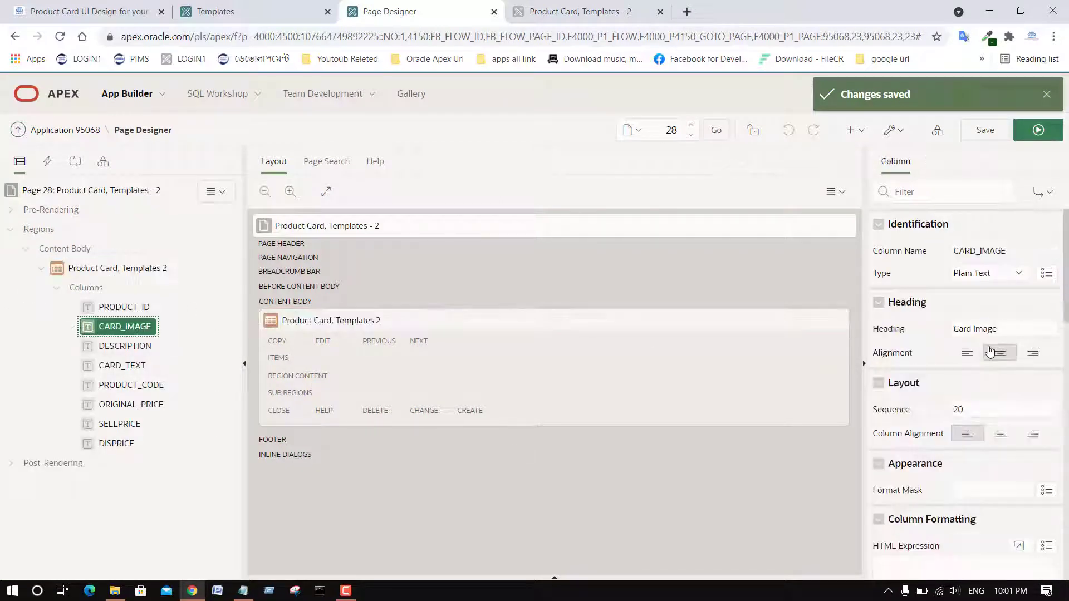
left_click(988, 282)
left_click(937, 334)
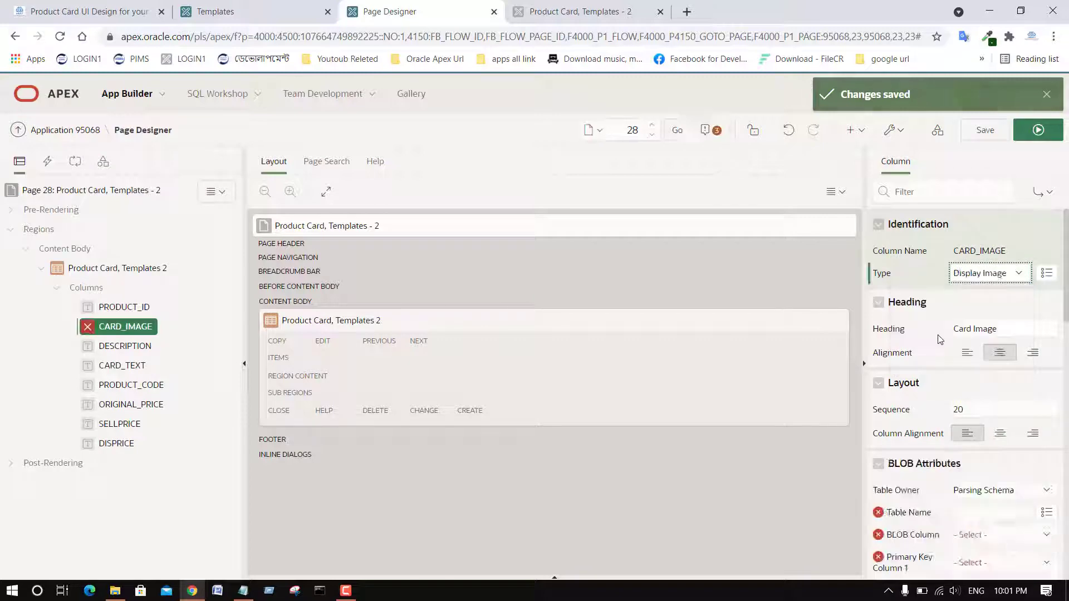
Choose PRODUCT as the BLOB table name for the CARD_IMAGE column
scroll(981, 337, "down", 2)
left_click(1046, 373)
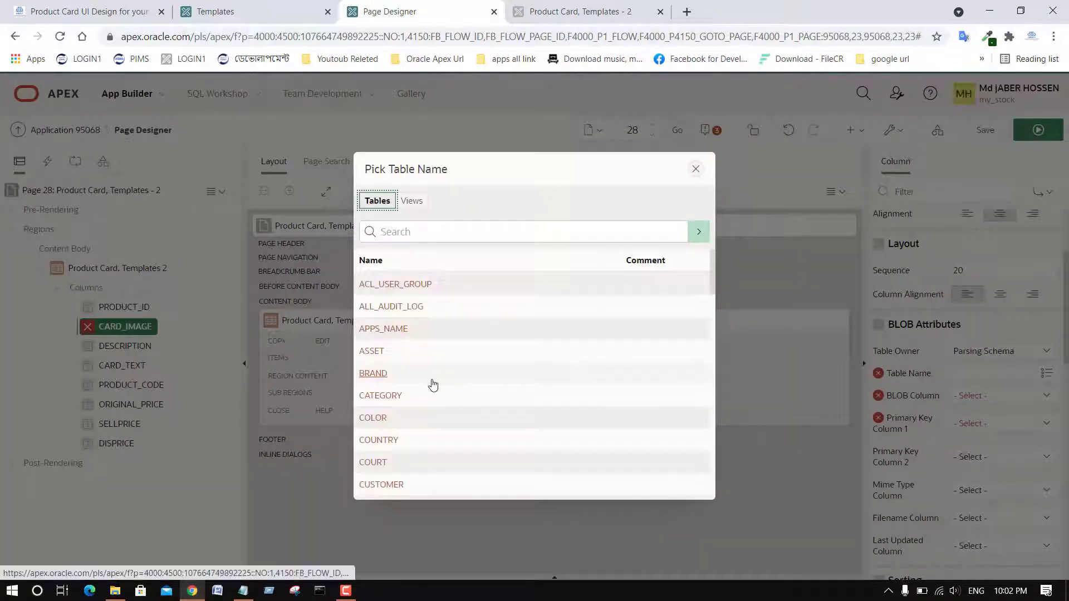
scroll(432, 384, "down", 5)
scroll(394, 337, "down", 3)
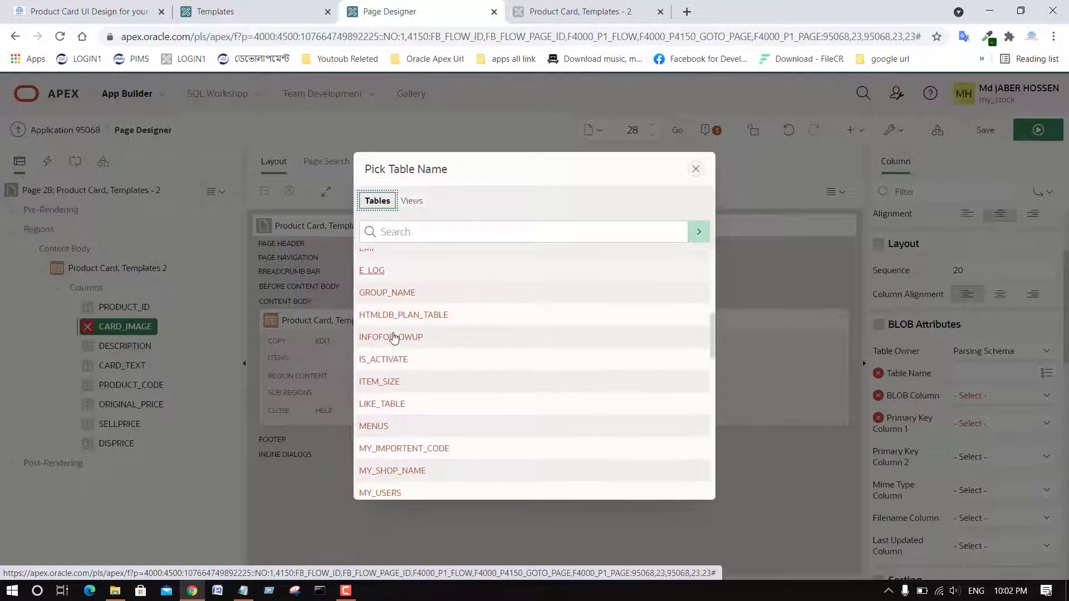
scroll(394, 337, "down", 2)
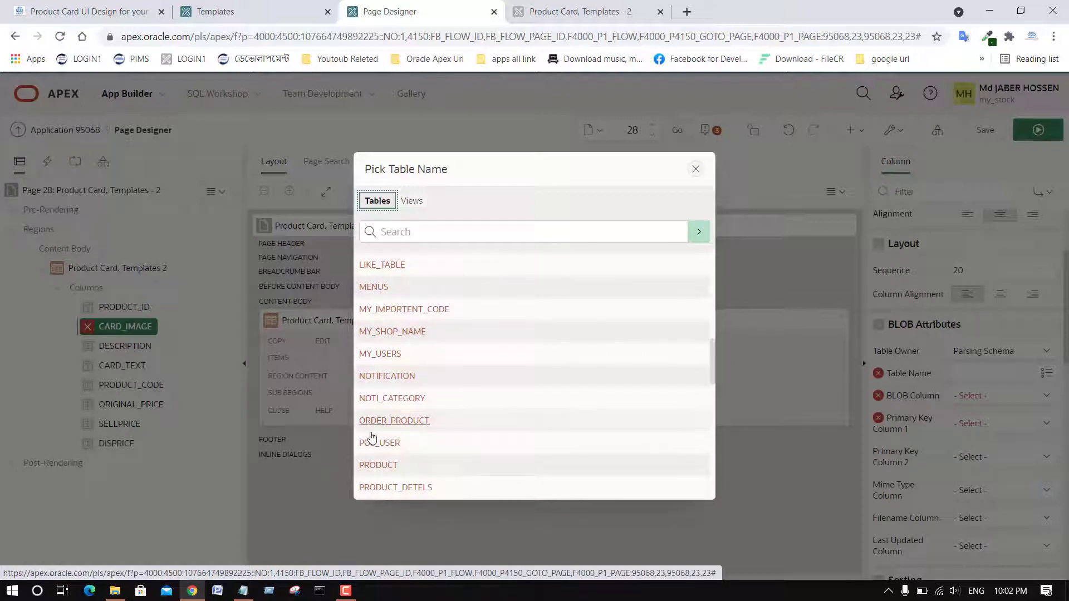
left_click(379, 467)
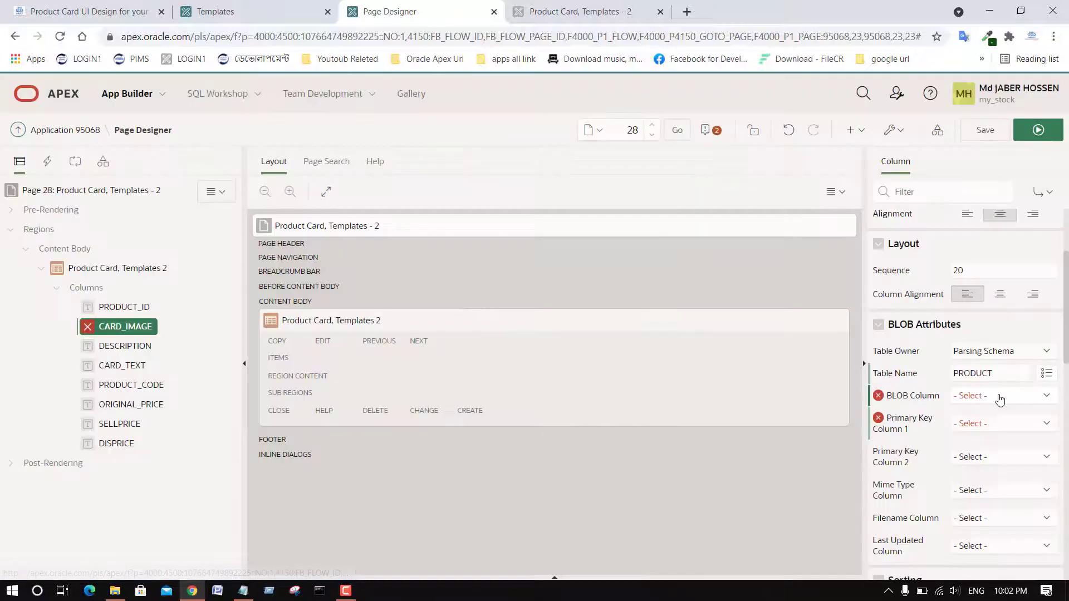
Set the BLOB column to PRODUCT_IMAGE and the first primary key column to PRODUCT_ID
left_click(1000, 400)
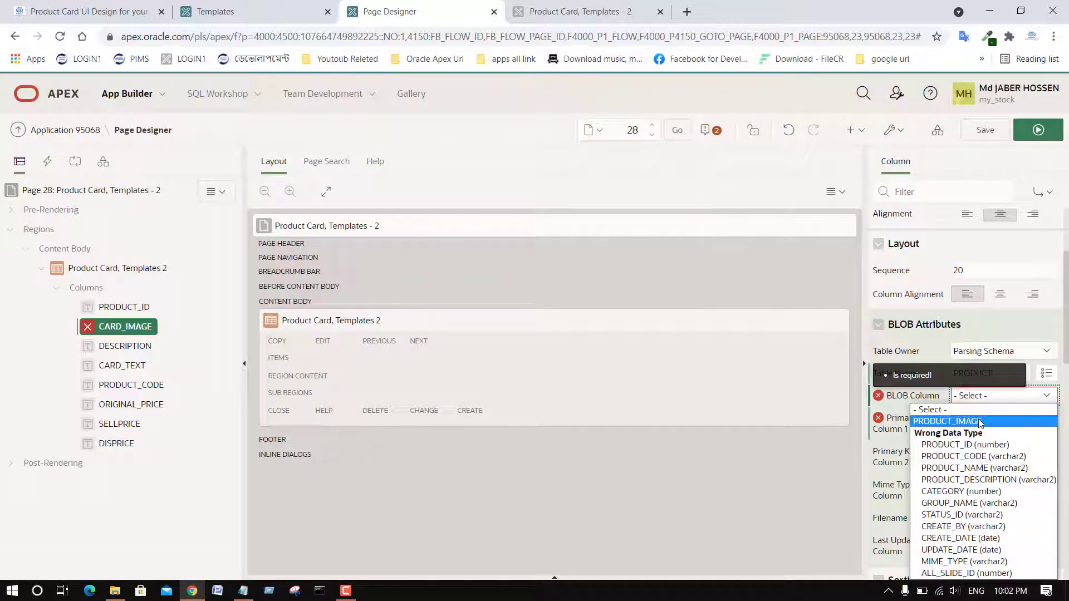
left_click(980, 423)
left_click(980, 424)
key("Down")
key("Down")
key("Return")
Set CARD_IMAGE's last updated column to UPDATE_DATE, filename column to PRODUCT_NAME and mime type column to MIME_TYPE
scroll(978, 418, "down", 3)
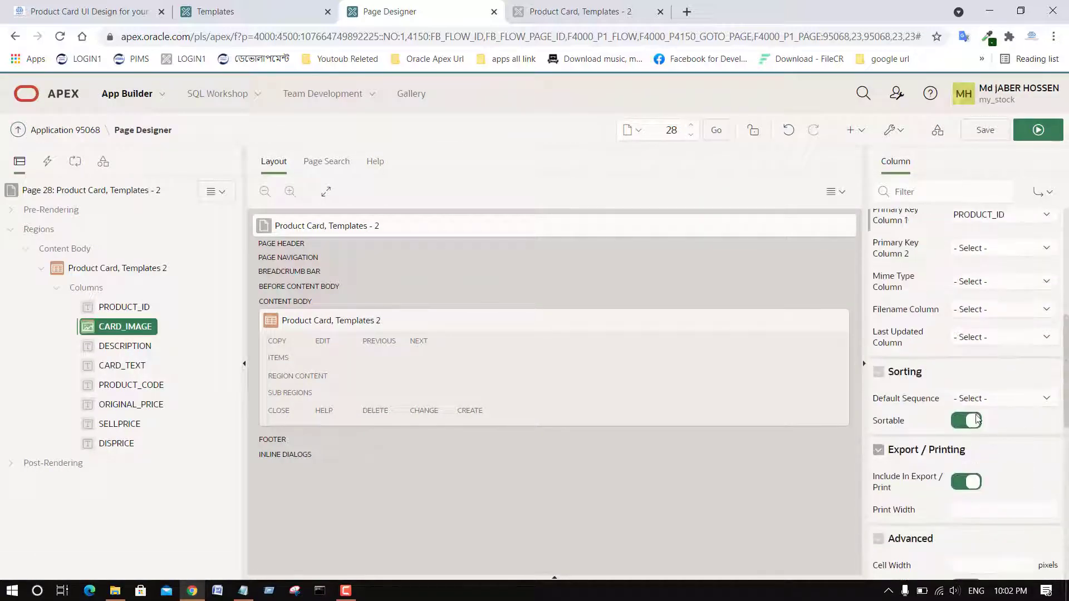
left_click(984, 340)
left_click(979, 370)
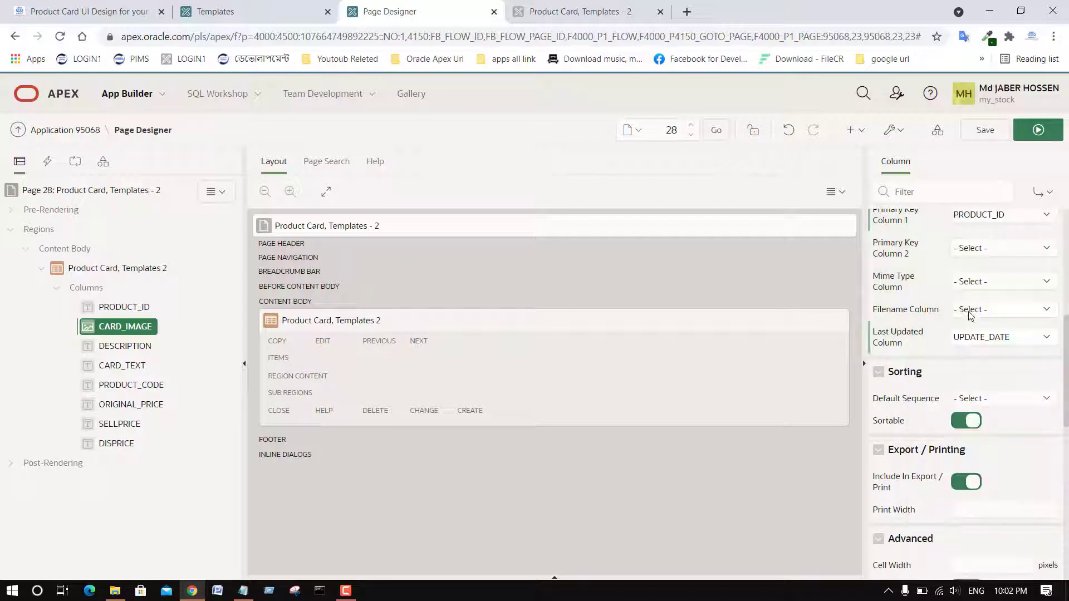
left_click(972, 312)
left_click(988, 358)
left_click(974, 282)
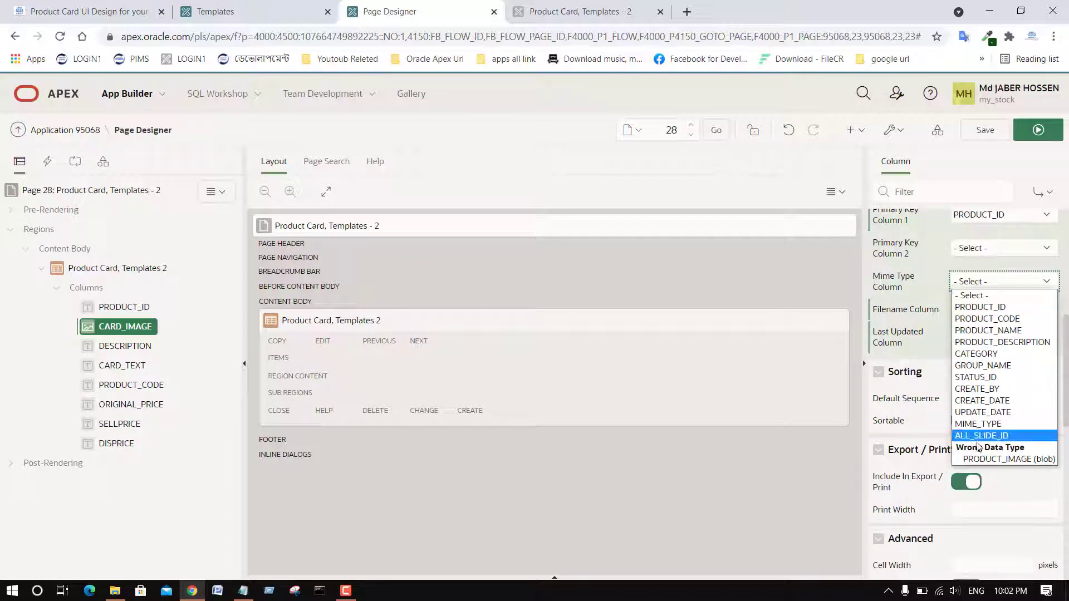
left_click(978, 423)
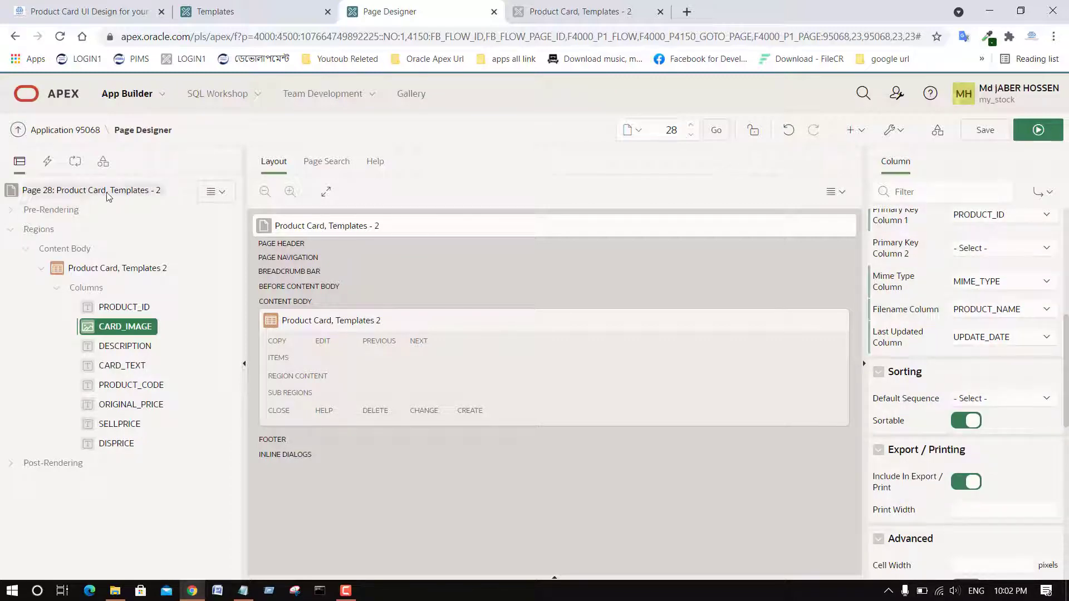
Remove the brown background-color line from the .t-Body-contentInner rule in page 28's inline CSS, then save and run the page
left_click(90, 190)
scroll(1026, 402, "down", 10)
scroll(1026, 402, "up", 4)
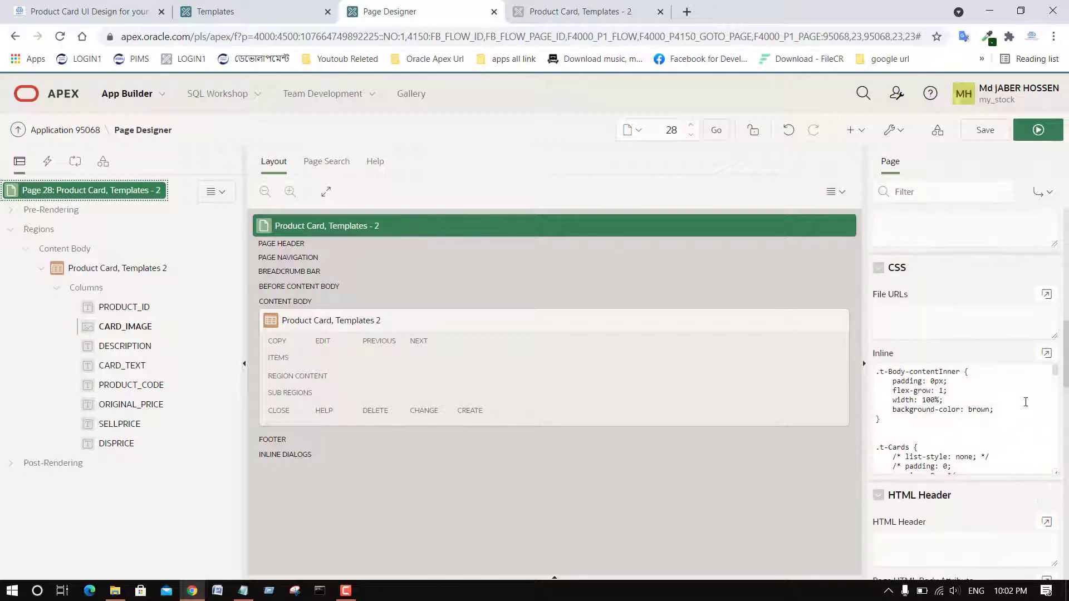
left_click_drag(1000, 408, 842, 414)
key("BackSpace")
key("BackSpace")
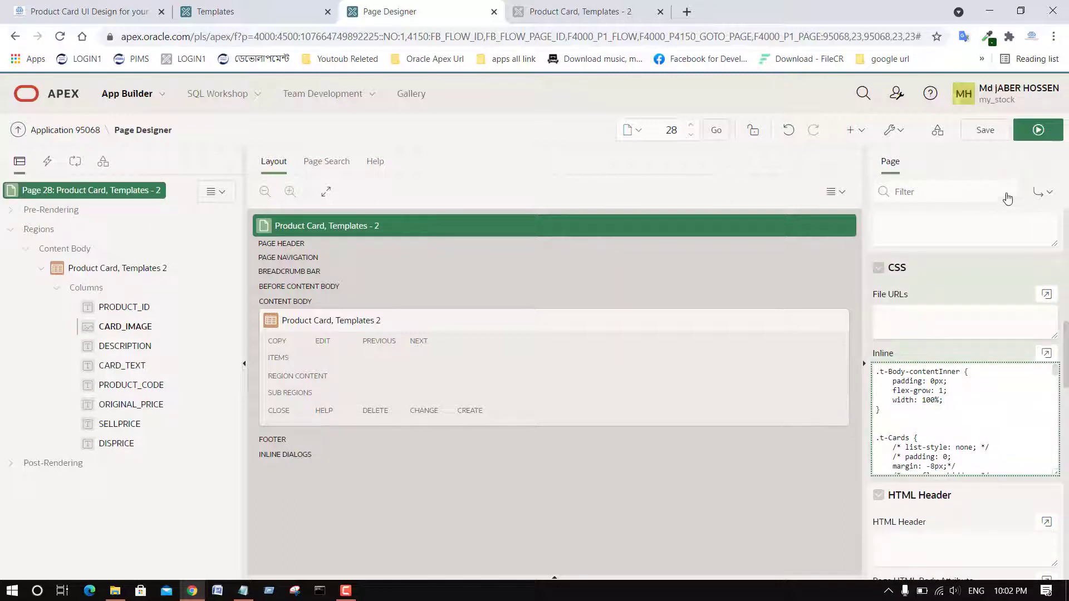
left_click(1037, 131)
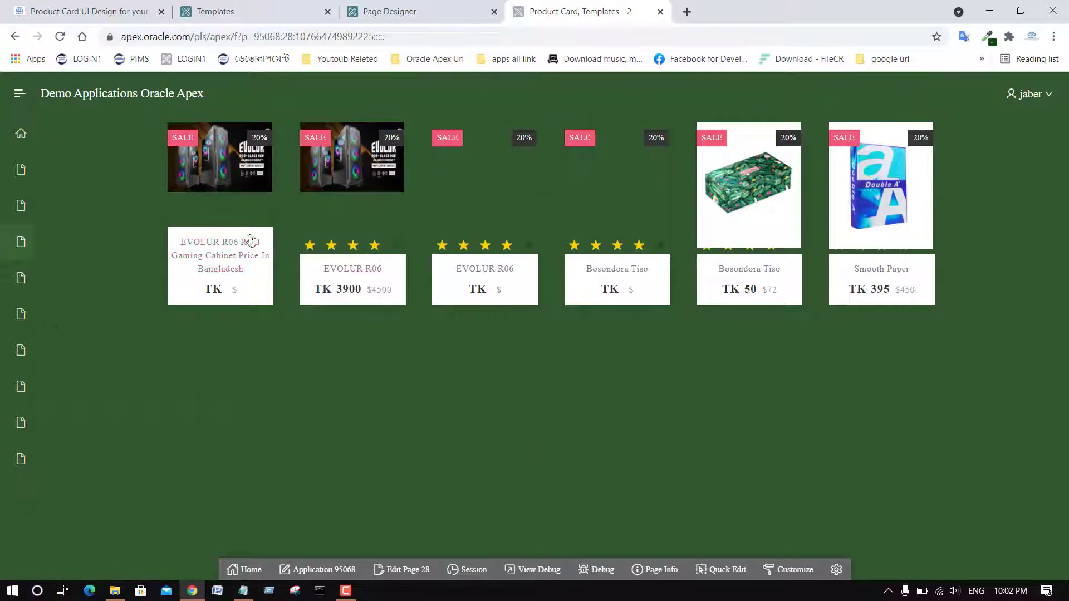
Switch to the Product Card blog post and examine the Templates - 3 section and its preview
left_click(155, 5)
scroll(208, 445, "down", 4)
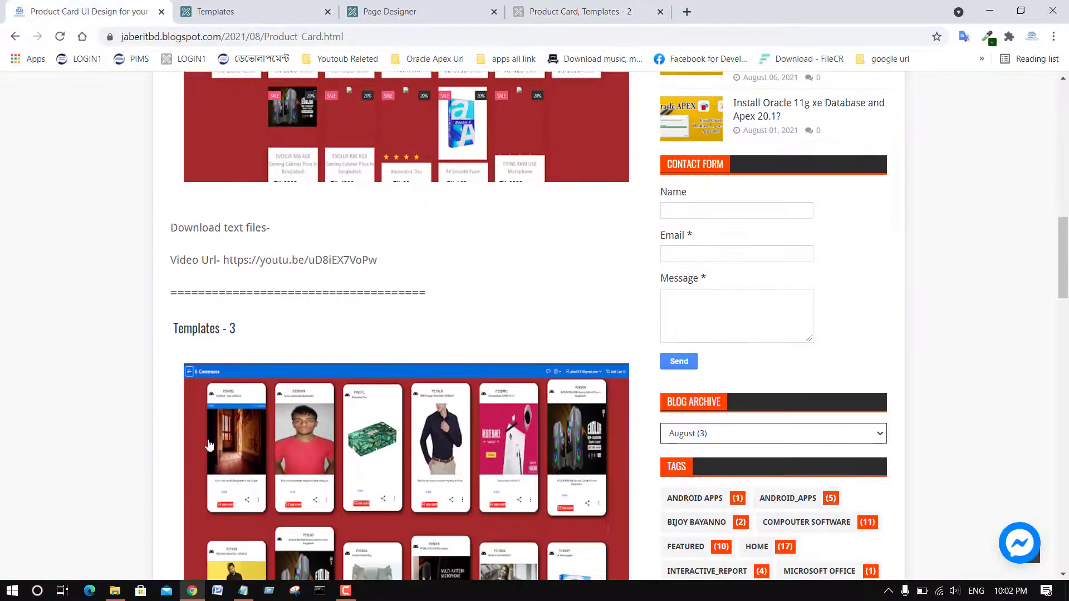
left_click_drag(173, 295, 454, 296)
left_click(326, 283)
left_click_drag(218, 327, 175, 324)
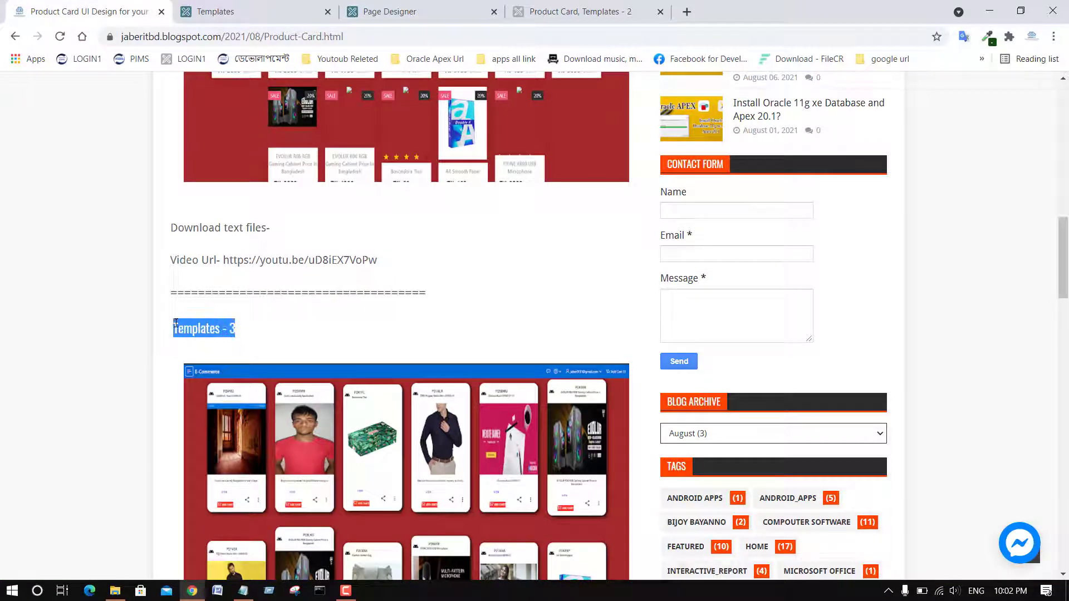
right_click(199, 327)
left_click(226, 336)
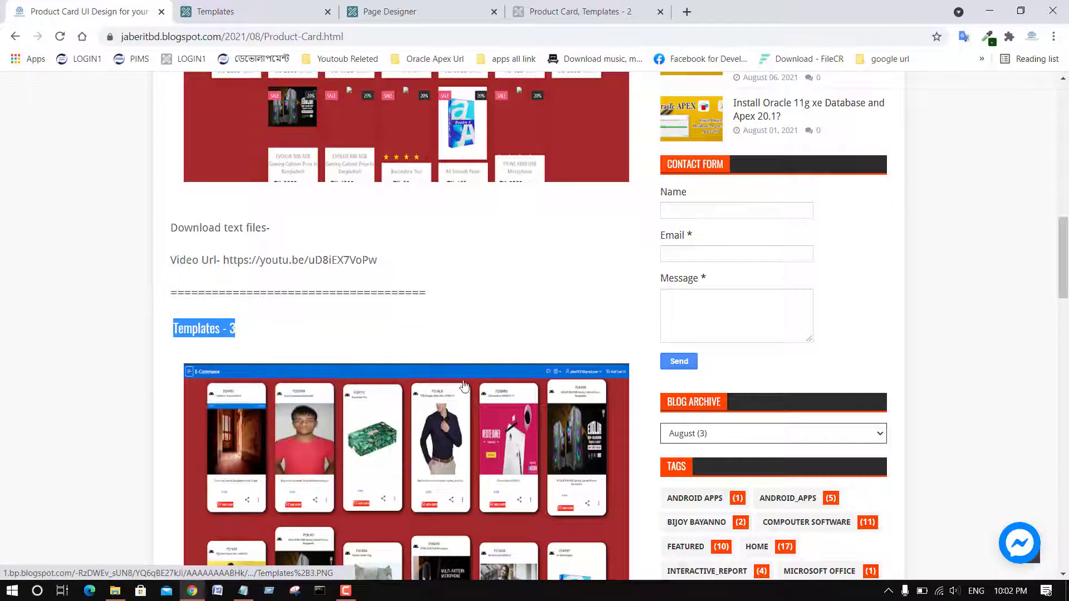
Close Templates 2.txt and open Templates 3 Use Html Css.txt in Notepad, keeping it ready in the background
left_click(243, 590)
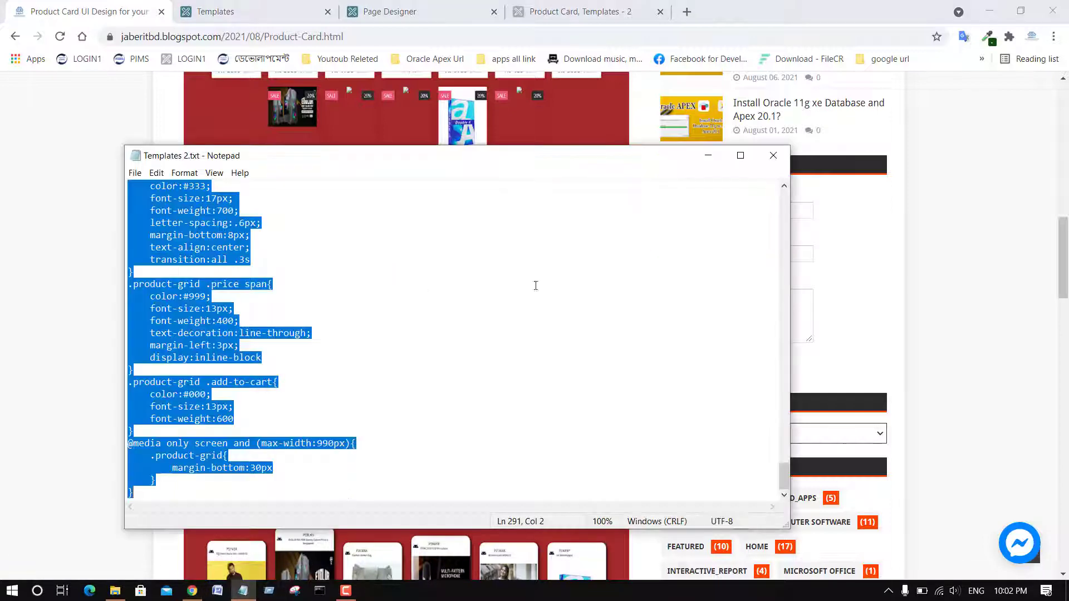
left_click(785, 155)
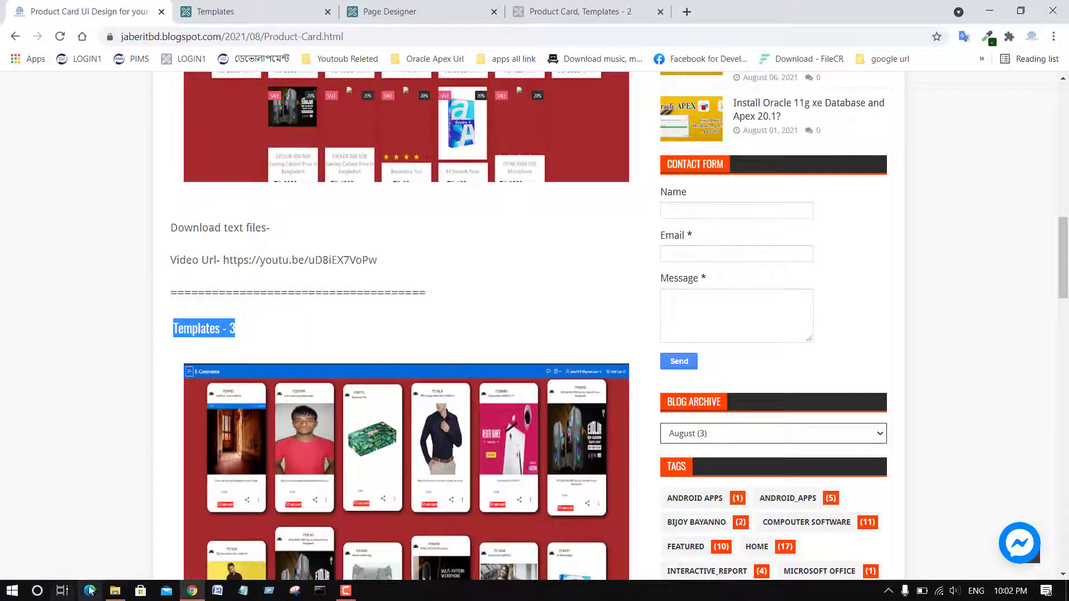
left_click(113, 592)
double_click(392, 269)
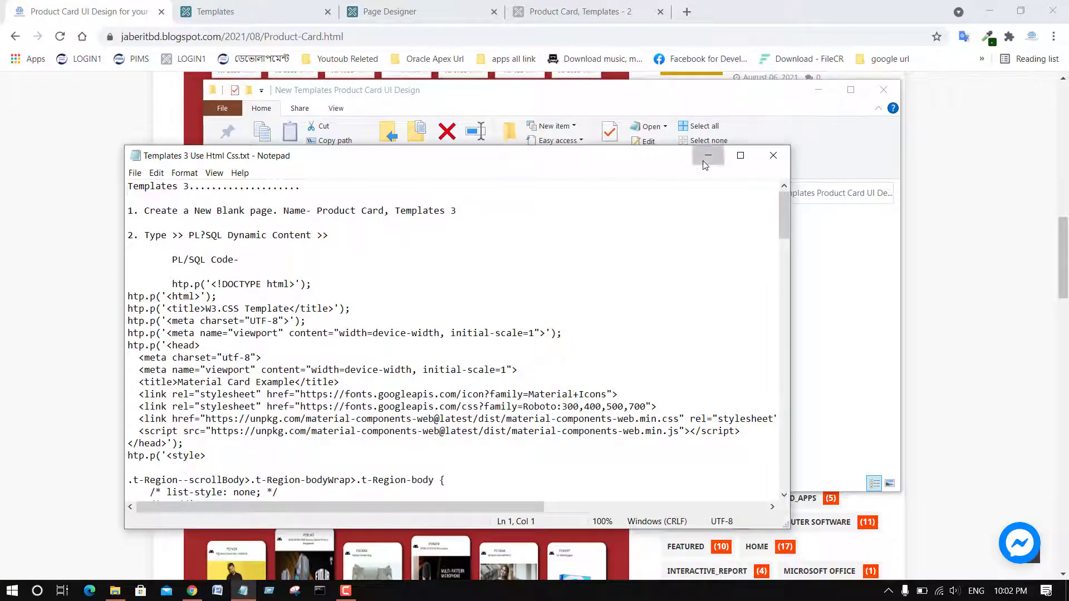
left_click(707, 156)
left_click(818, 90)
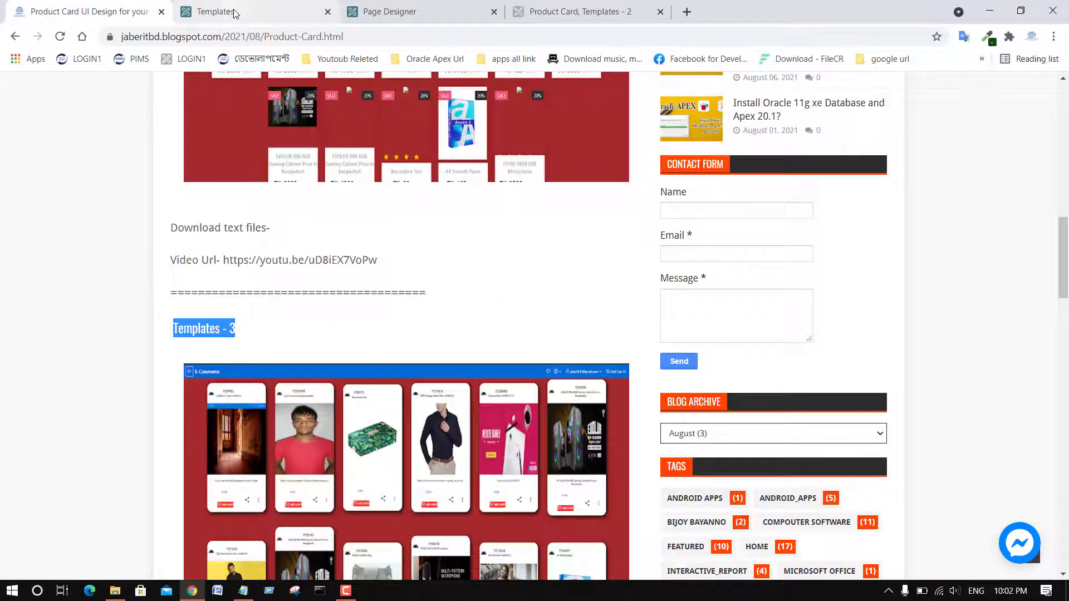
Return to Page Designer, read instruction 1 in the Templates 3 notes and select the page name "Product Card, Templates 3" for copying
left_click(415, 13)
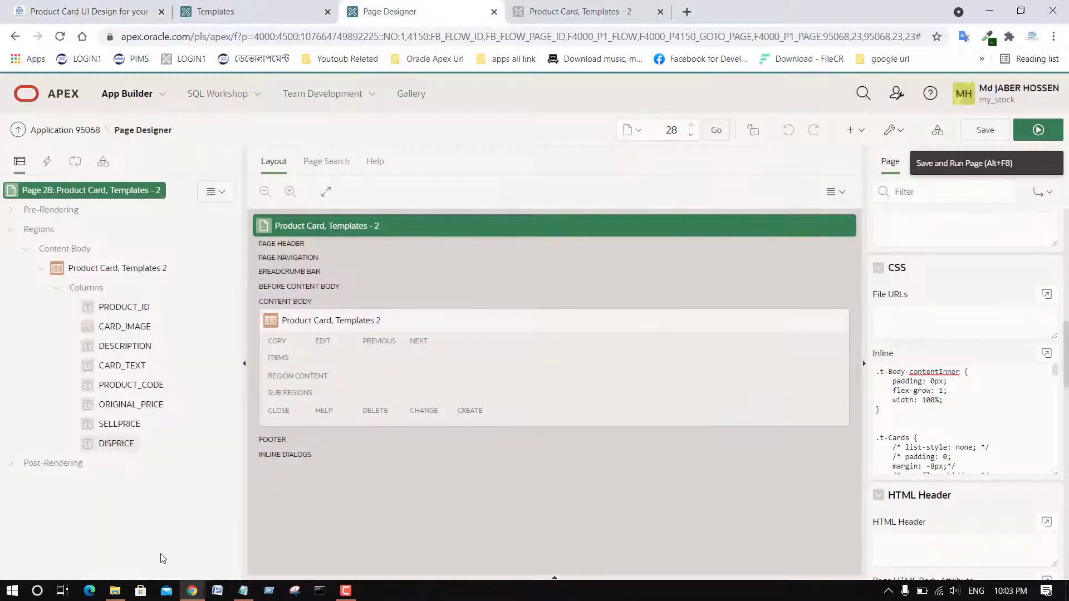
left_click(247, 595)
left_click_drag(144, 211, 391, 210)
left_click(471, 211)
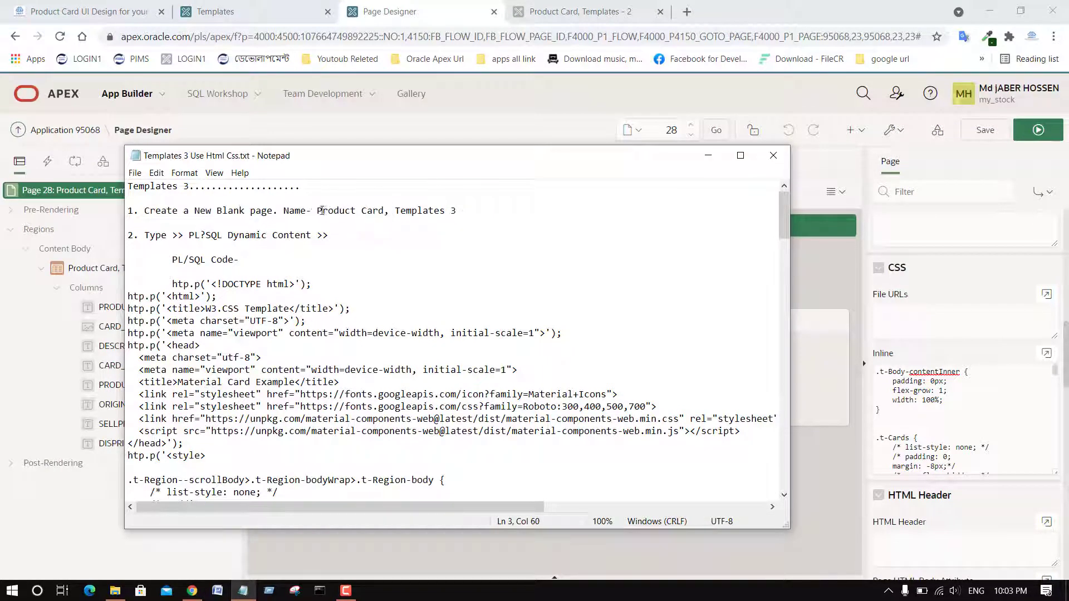
left_click_drag(318, 210, 476, 213)
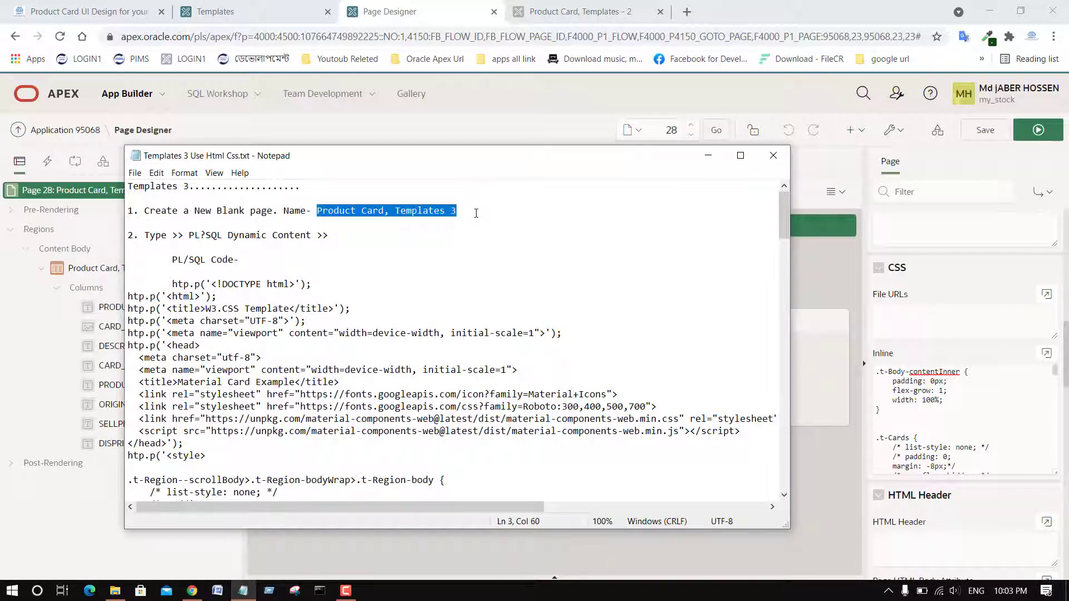
Start creating a blank page named "Product Card, Templates 3" and close the leftover Templates browser tab
left_click(707, 156)
left_click(854, 129)
left_click(873, 160)
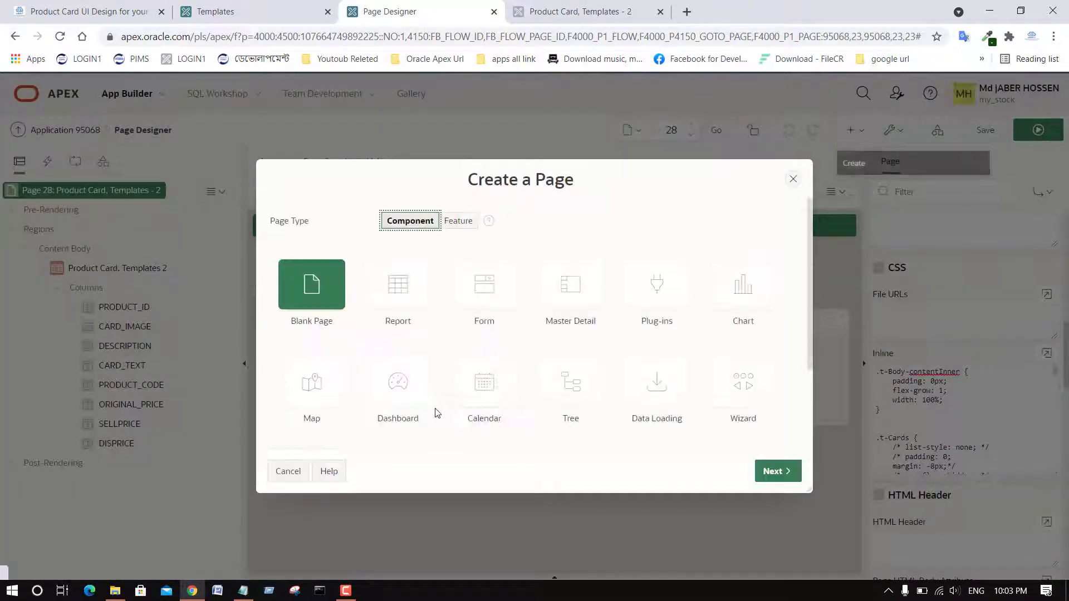
left_click(327, 11)
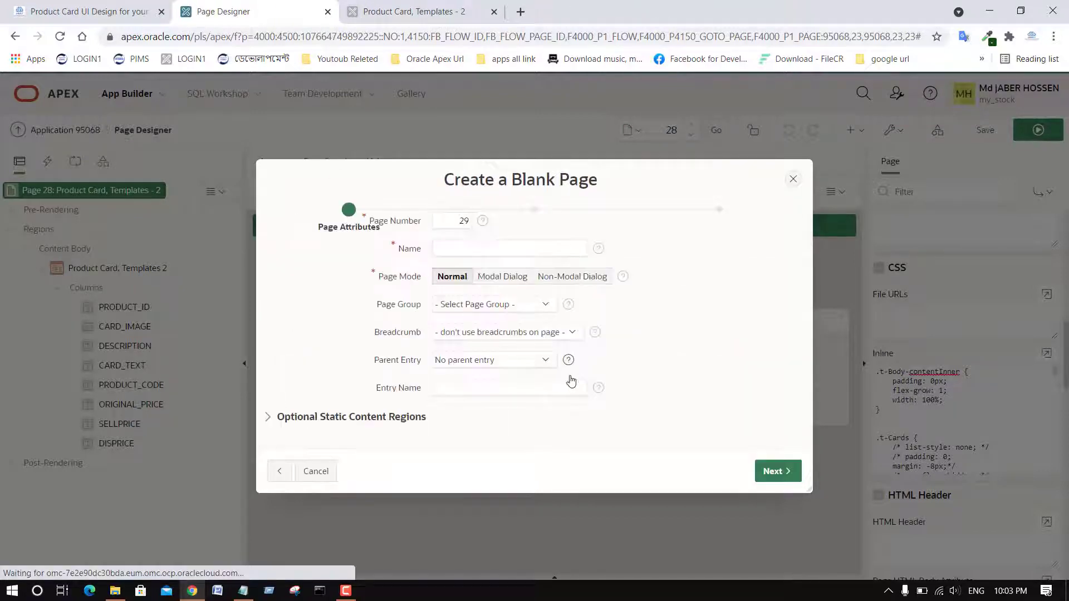
left_click(489, 288)
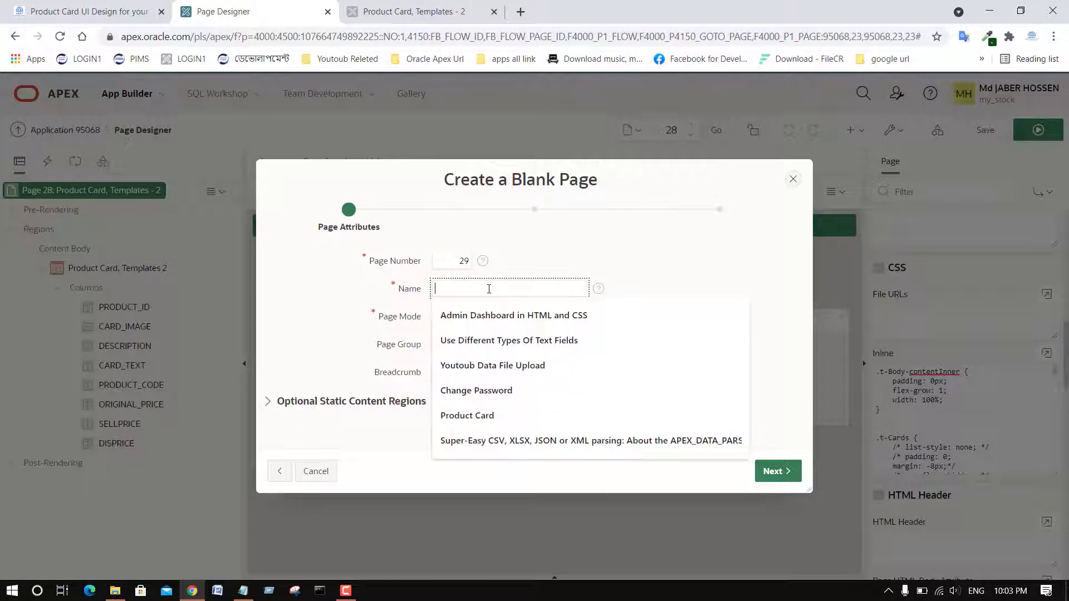
key("ctrl+v")
left_click(783, 472)
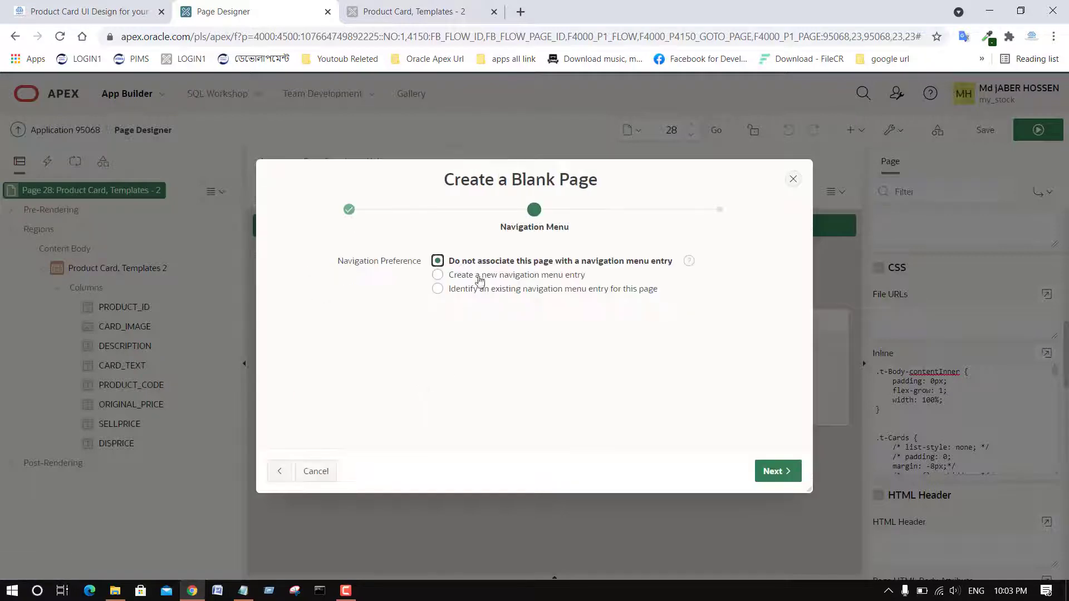
Create a new navigation menu entry for the page under the parent "HTML & CSS Page" and finish the wizard
left_click(478, 276)
scroll(518, 372, "down", 3)
left_click(486, 391)
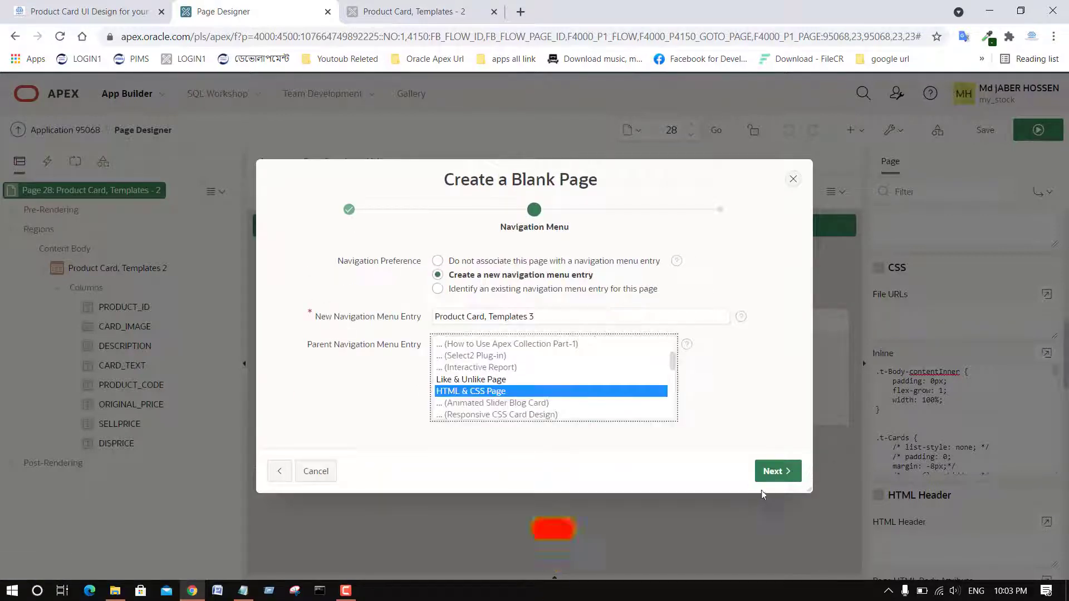
left_click(771, 474)
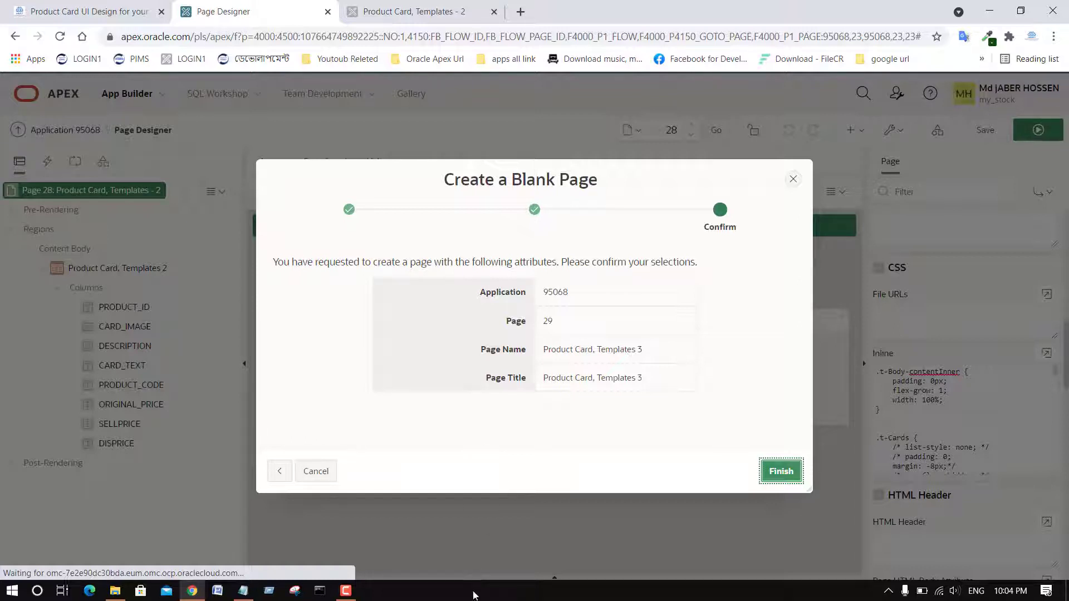
Open page 29 in the running application by changing the page number in the page 28 address to 29
left_click(382, 6)
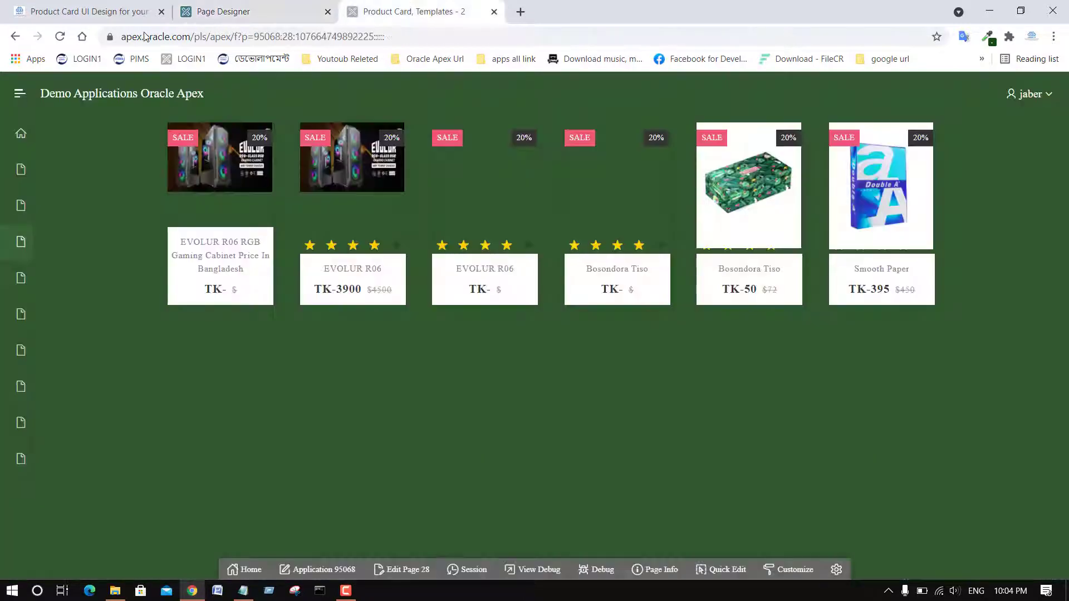
left_click(293, 40)
key("BackSpace")
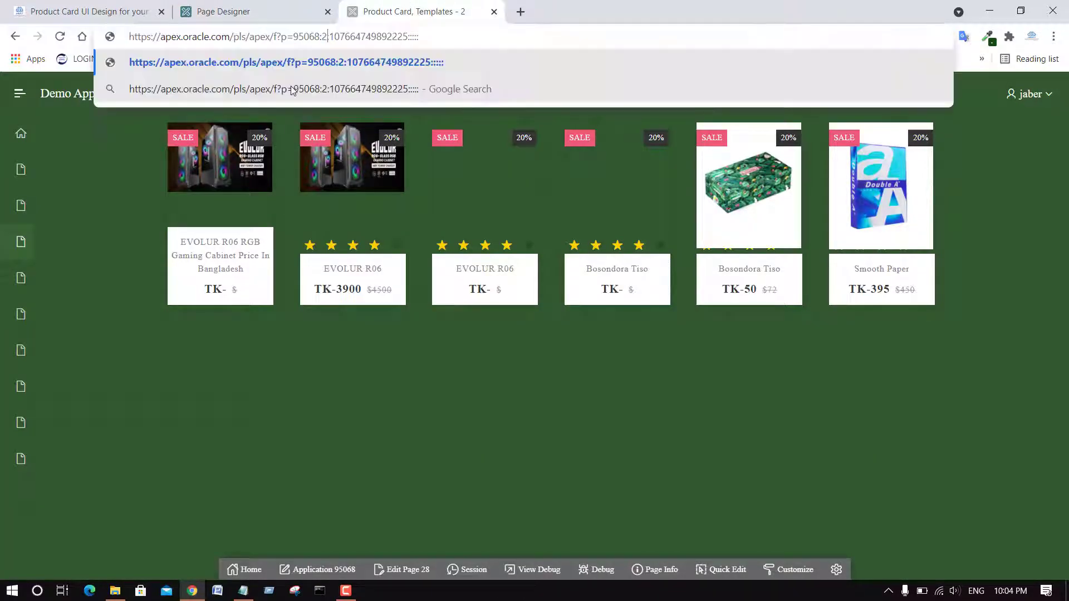
type("9")
key("Return")
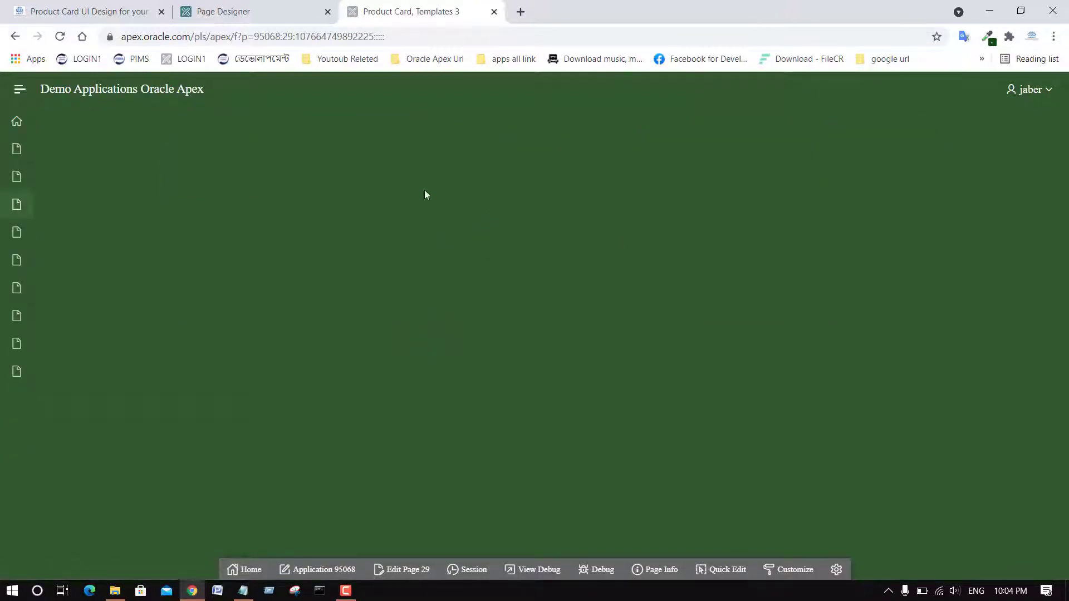
In Page Designer, add a Content Body region to page 29 titled "Product Card, Templates 3" with type PL/SQL Dynamic Content
left_click(223, 11)
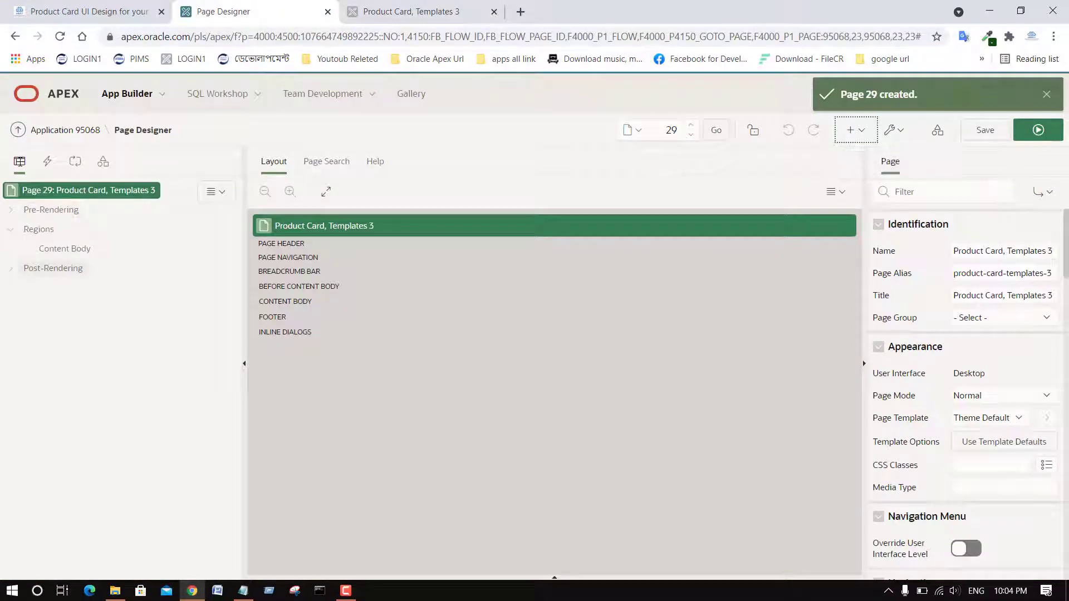
right_click(73, 248)
left_click(103, 266)
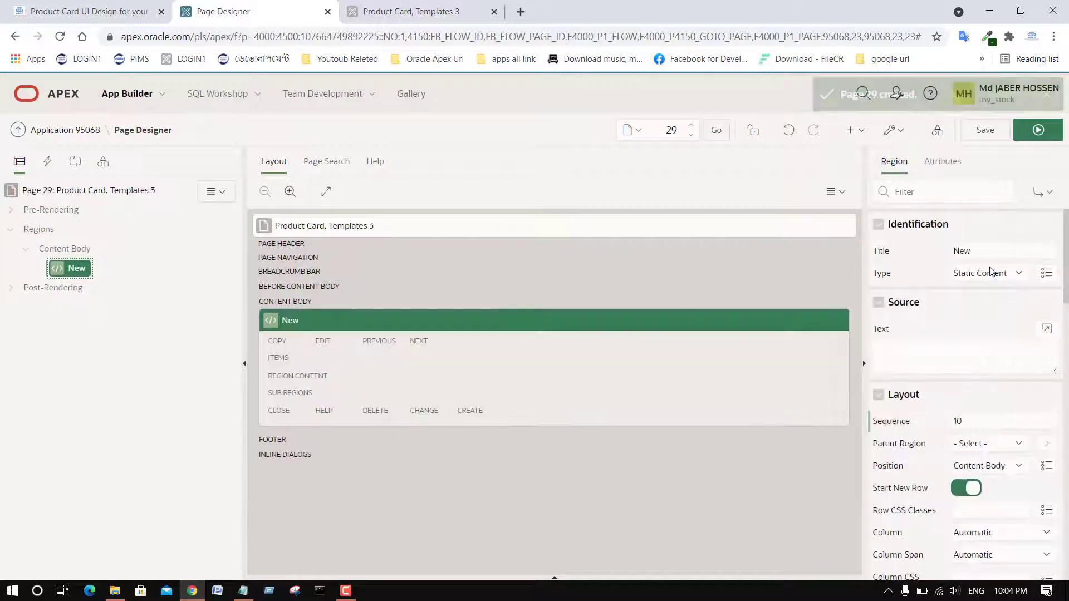
double_click(990, 251)
key("ctrl+v")
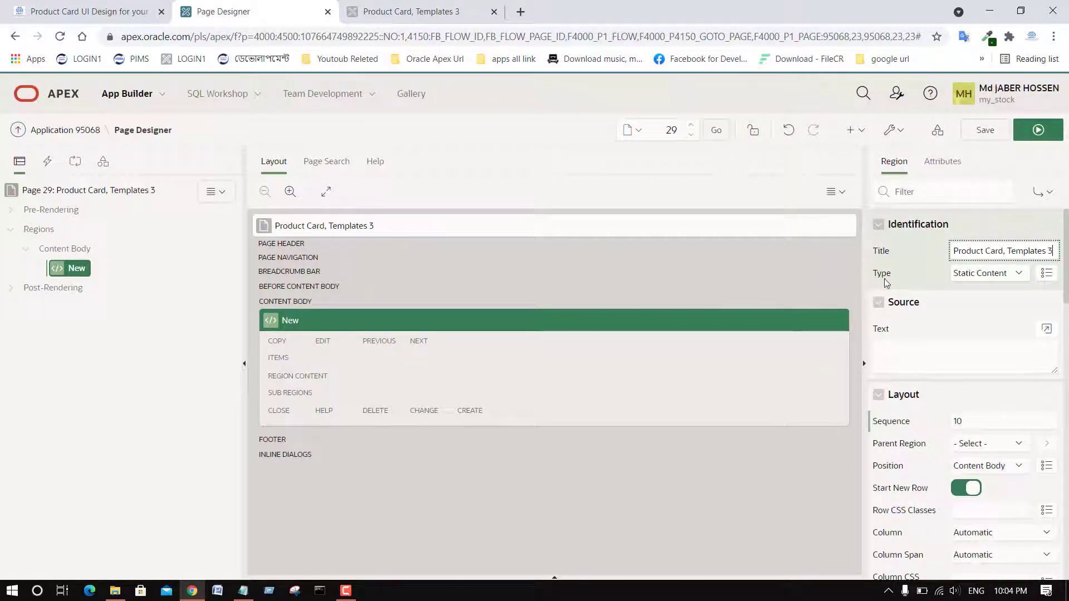
left_click(1002, 272)
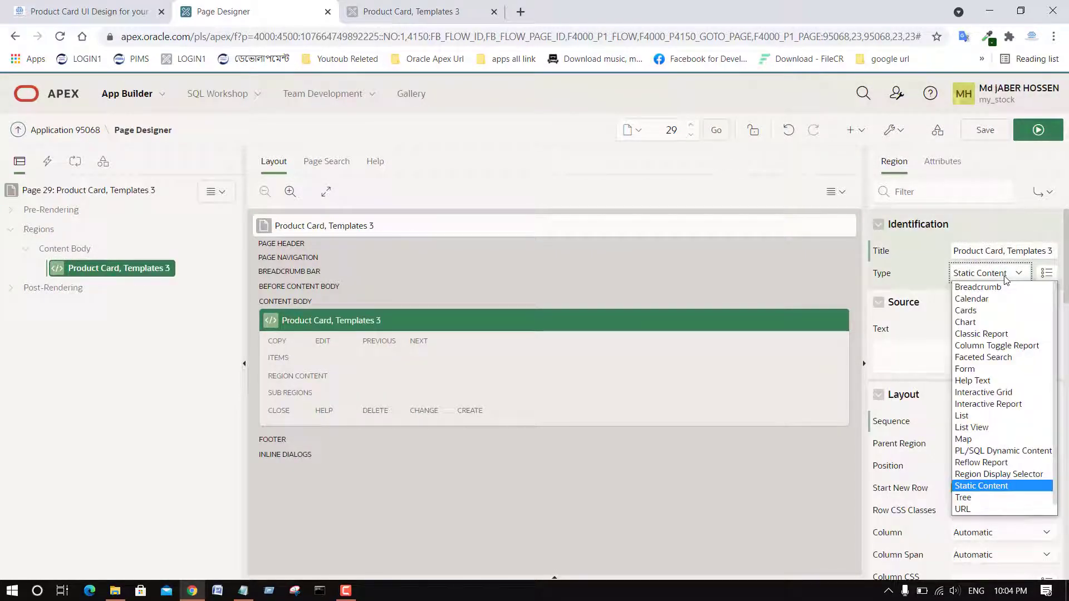
left_click(977, 452)
Copy the full PL/SQL code from the Templates 3 notes into the region's PL/SQL Code source, validate it and accept it
left_click(1046, 329)
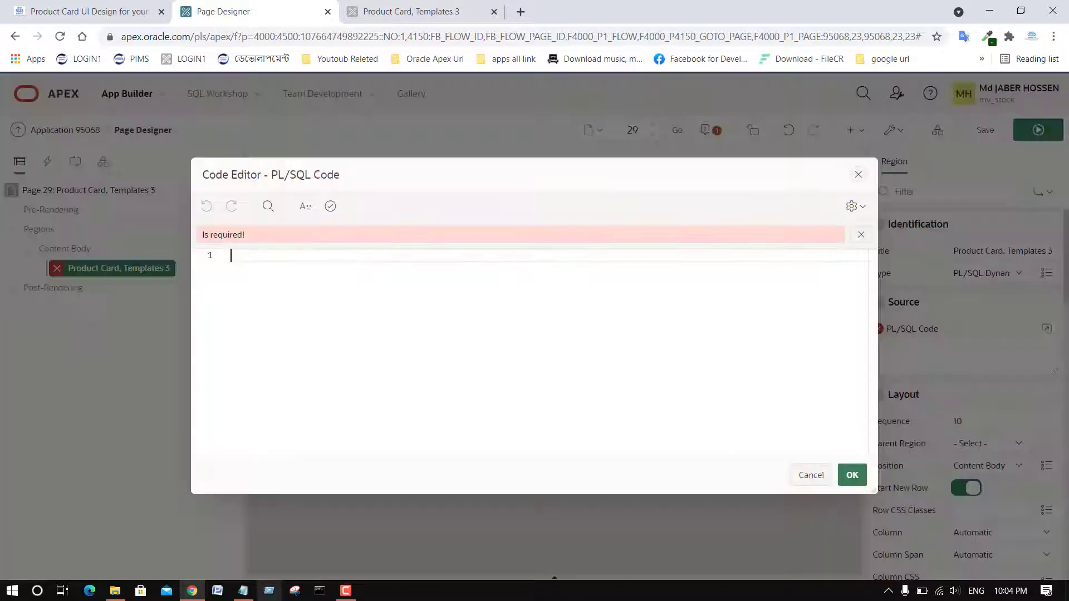
left_click(242, 590)
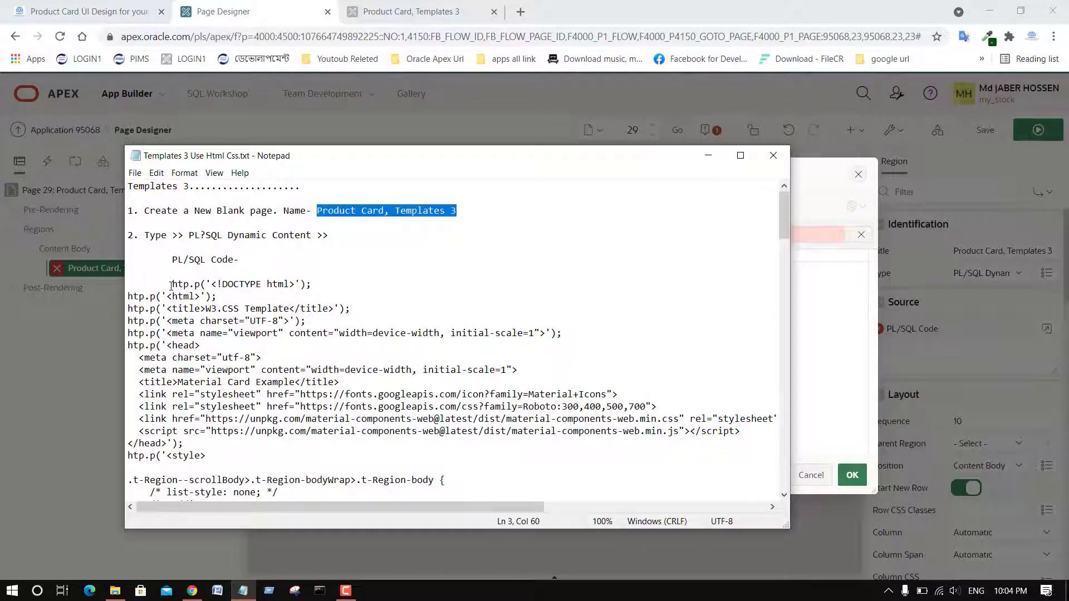
left_click_drag(171, 285, 239, 405)
scroll(388, 346, "down", 17)
scroll(283, 424, "down", 20)
key("ctrl+c")
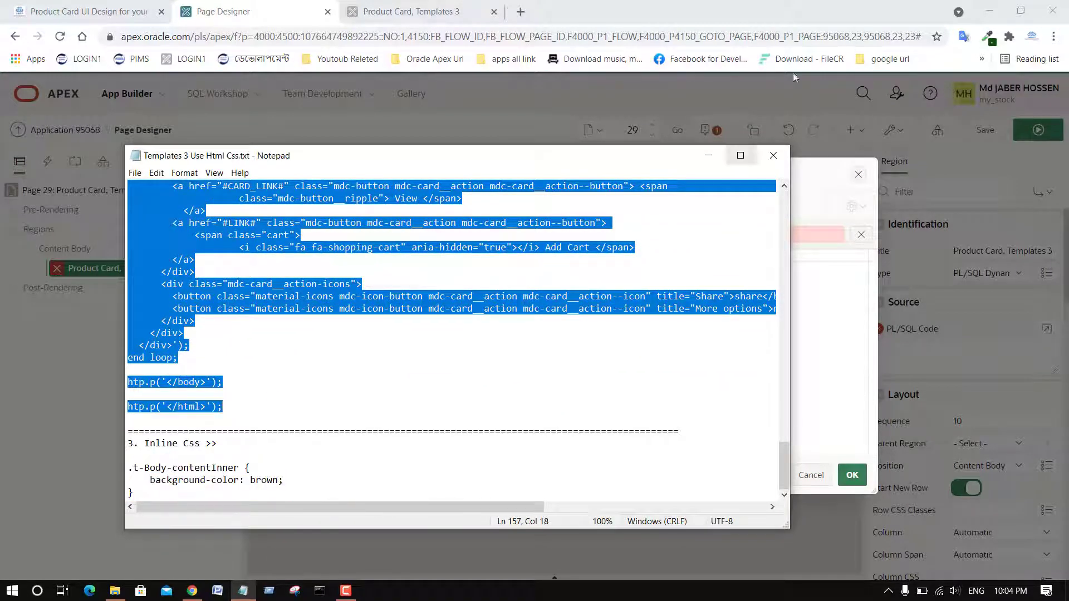
left_click(708, 154)
key("ctrl+v")
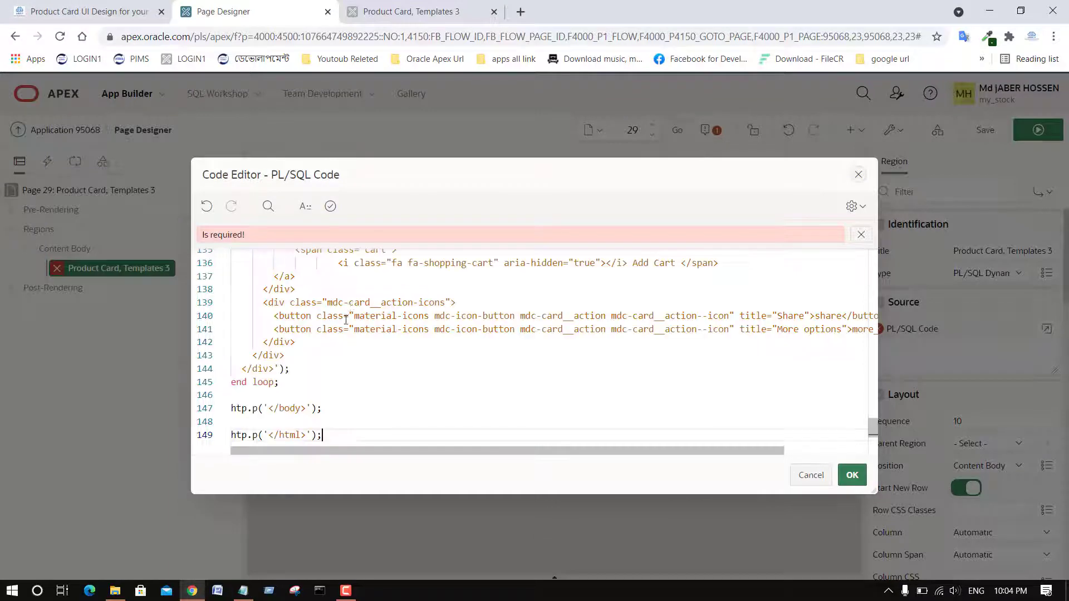
left_click(330, 206)
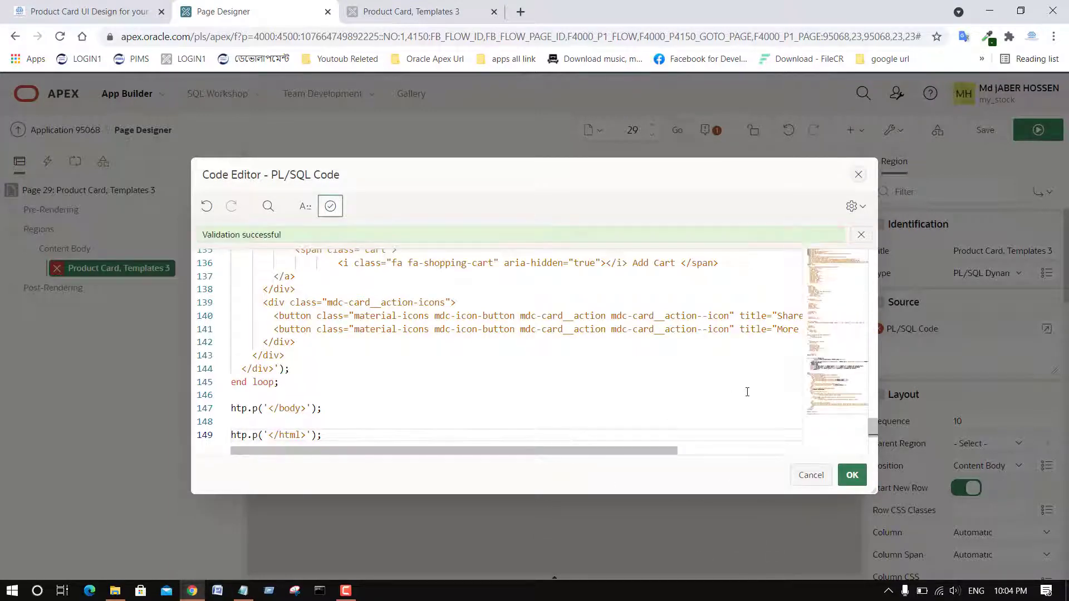
left_click(838, 480)
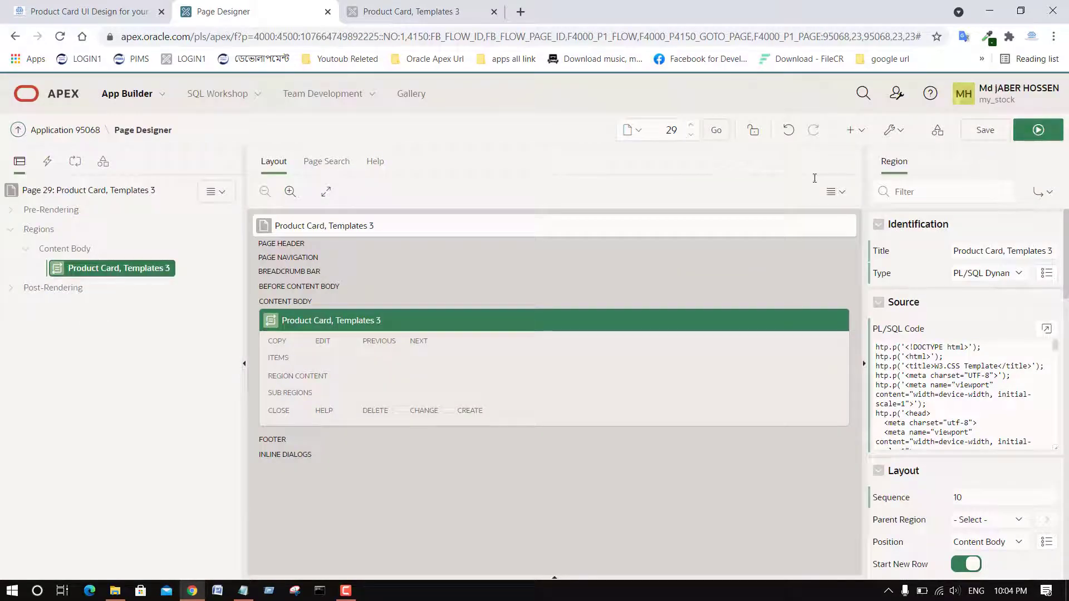
Set the region's template options to Remove Body Padding, header Hidden and style Text Content
scroll(1042, 483, "down", 5)
left_click(1003, 494)
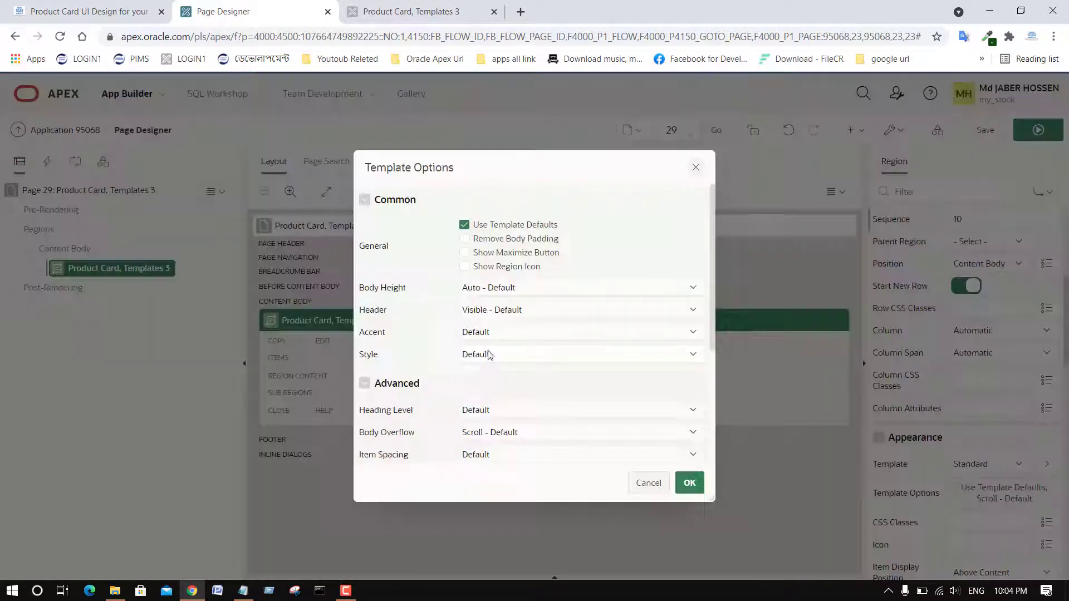
left_click(490, 239)
left_click(488, 309)
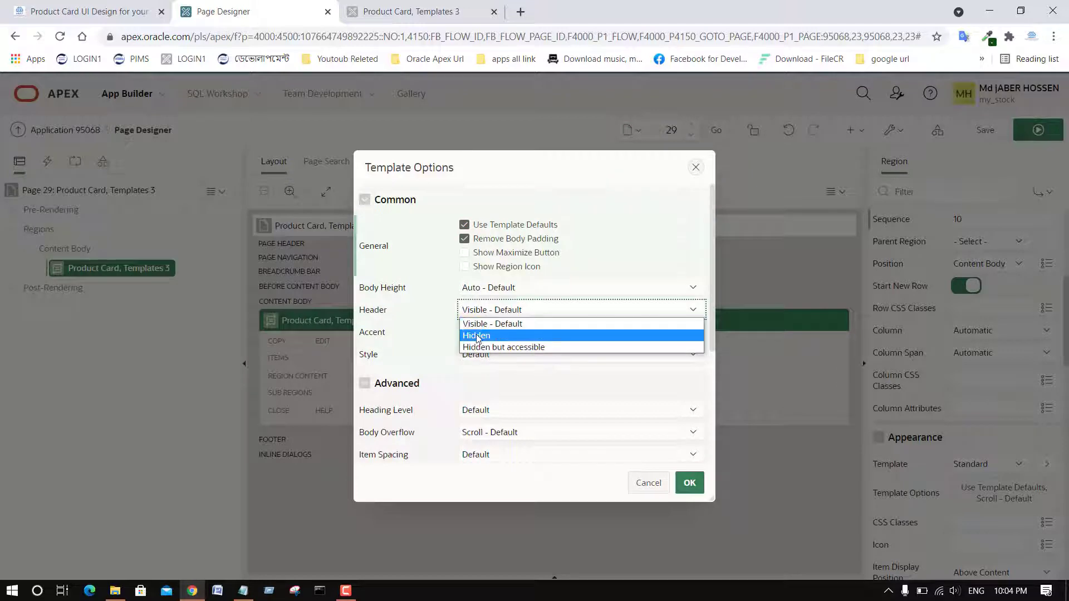
left_click(485, 329)
left_click(486, 356)
left_click(487, 415)
left_click(688, 483)
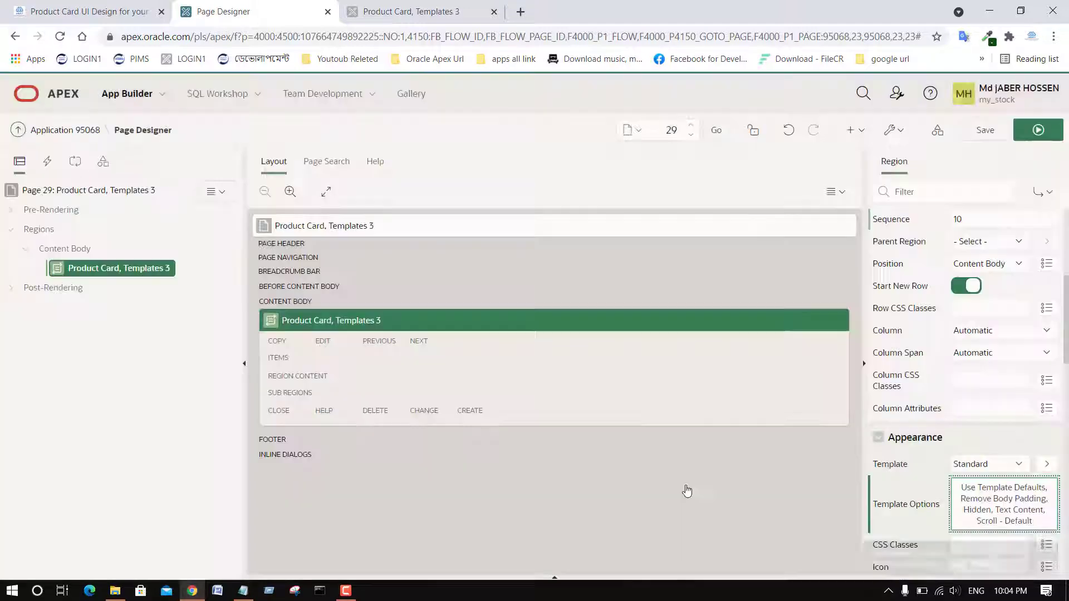
Save and run page 29, and review the product cards on the running page
left_click(981, 134)
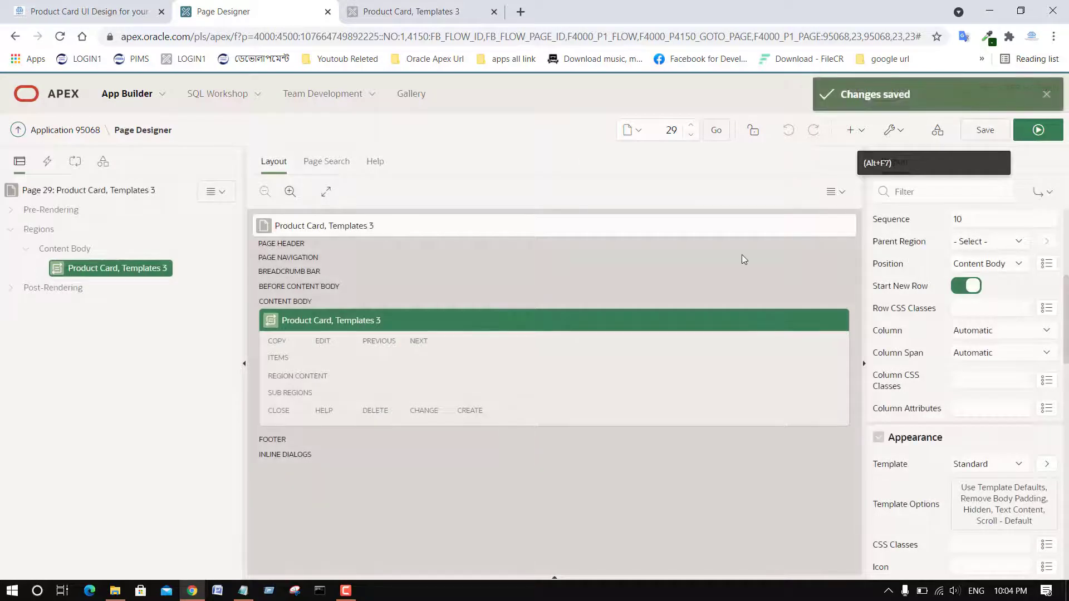
left_click(1038, 130)
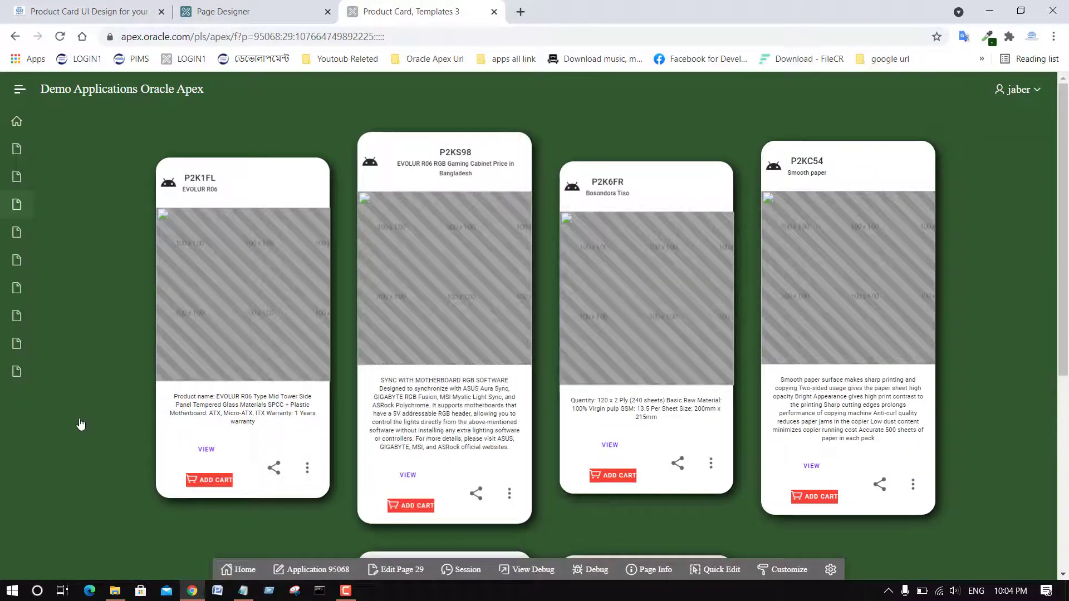
scroll(422, 433, "down", 2)
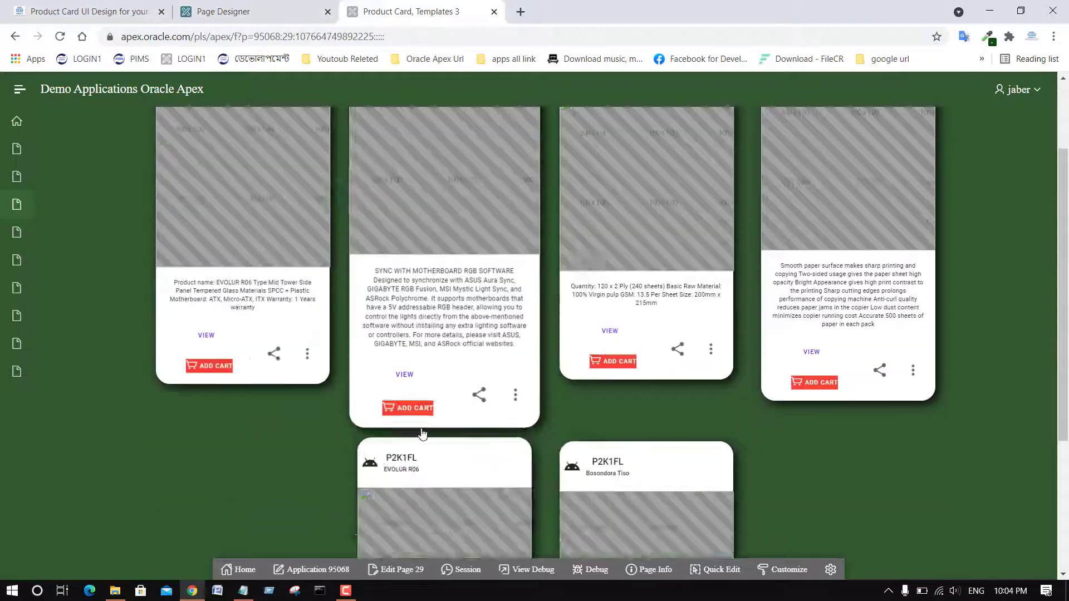
scroll(356, 390, "up", 2)
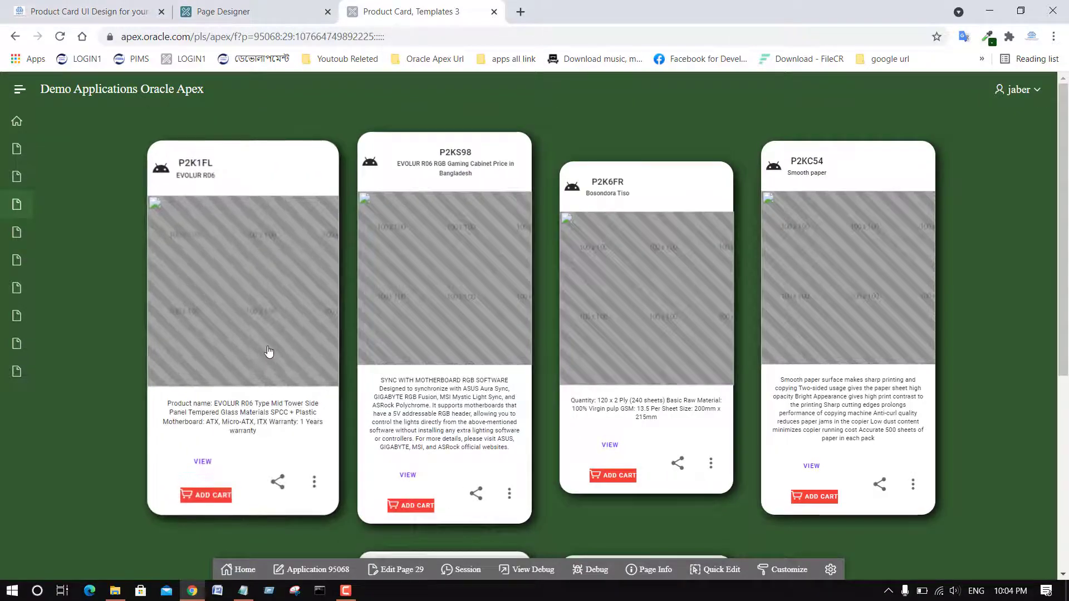
left_click(346, 591)
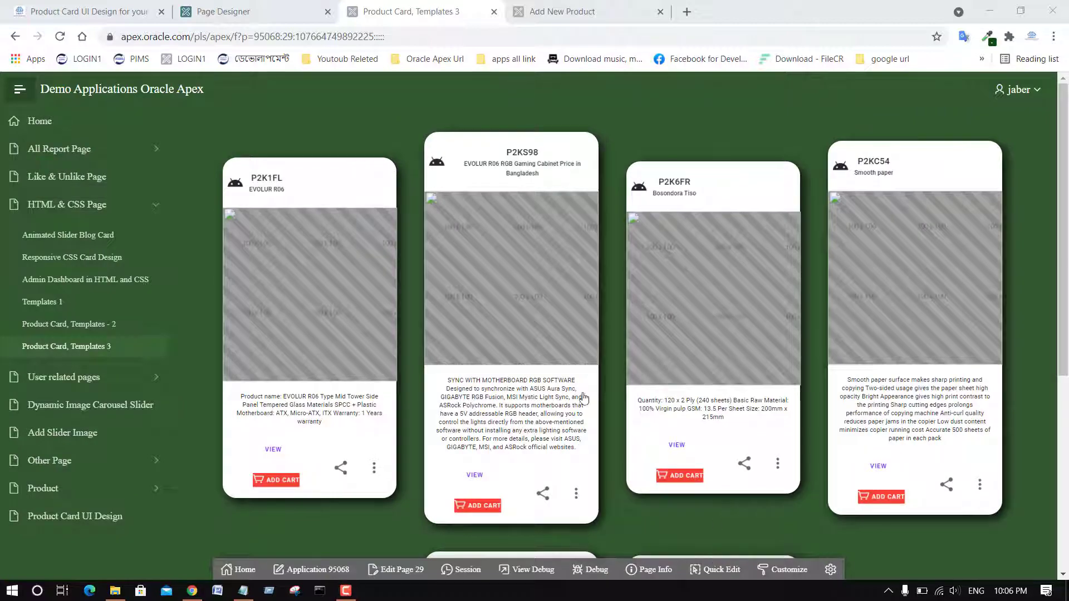
scroll(524, 374, "down", 5)
scroll(474, 382, "up", 5)
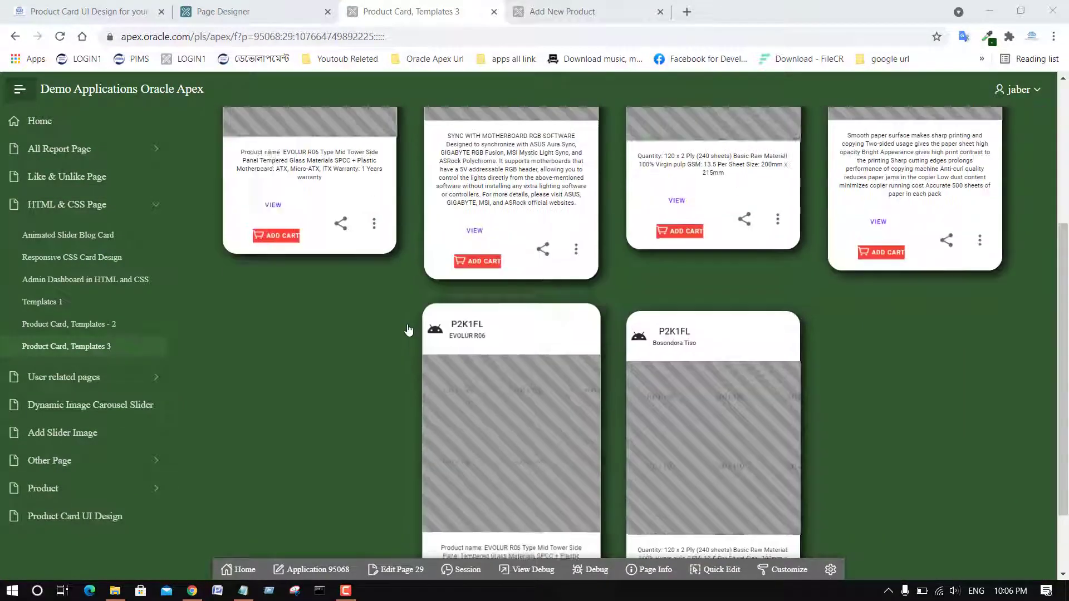
Switch to the Product Card blog post and examine the Templates - 3 and Templates - 4 sections with their previews
left_click(96, 8)
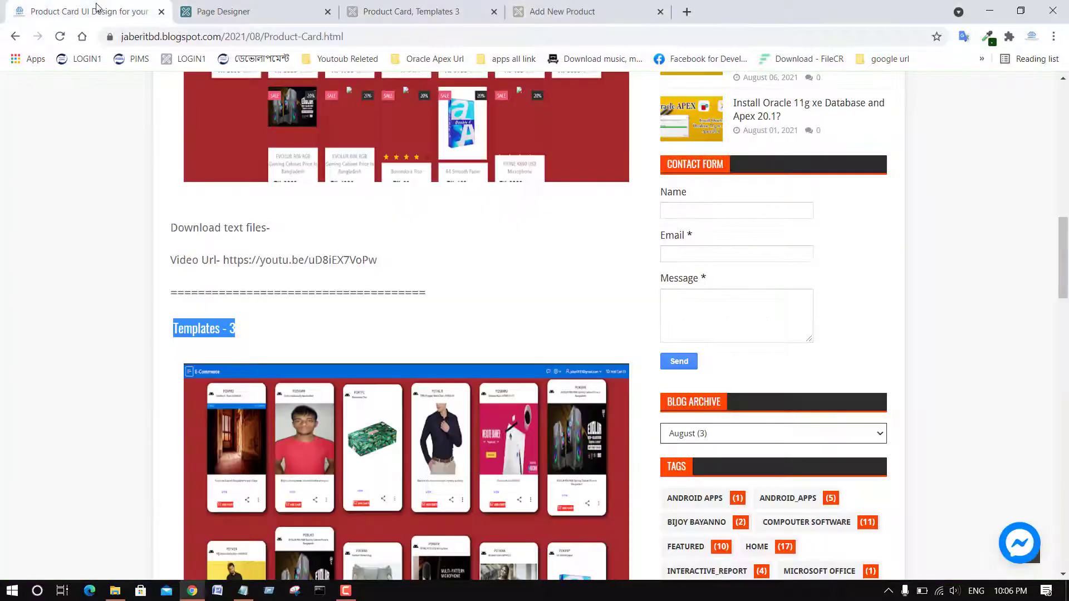
left_click(188, 316)
scroll(188, 318, "down", 6)
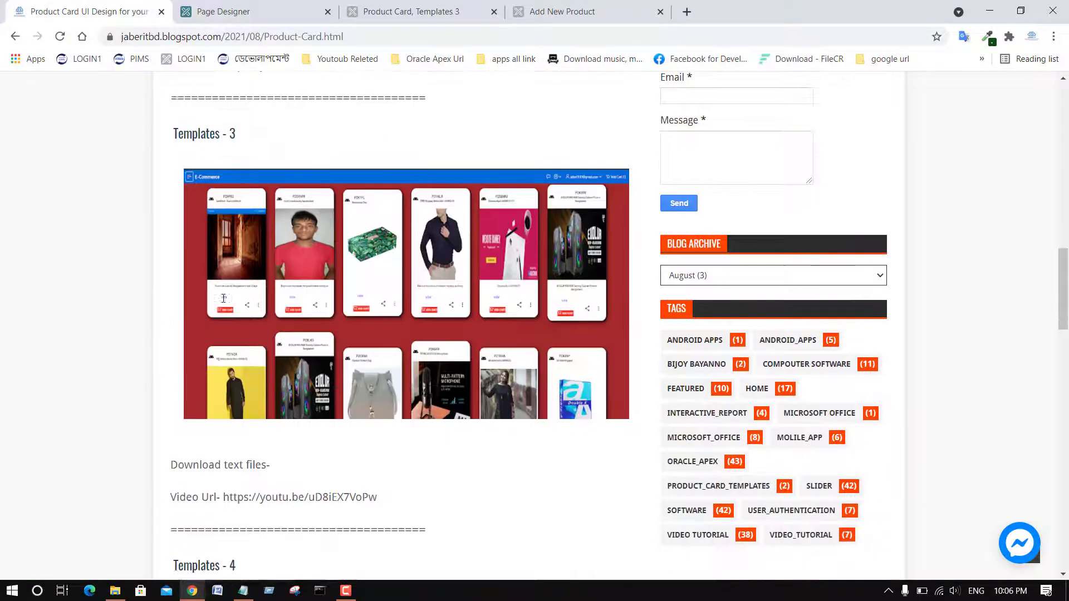
left_click_drag(172, 381, 424, 379)
left_click(280, 412)
triple_click(208, 415)
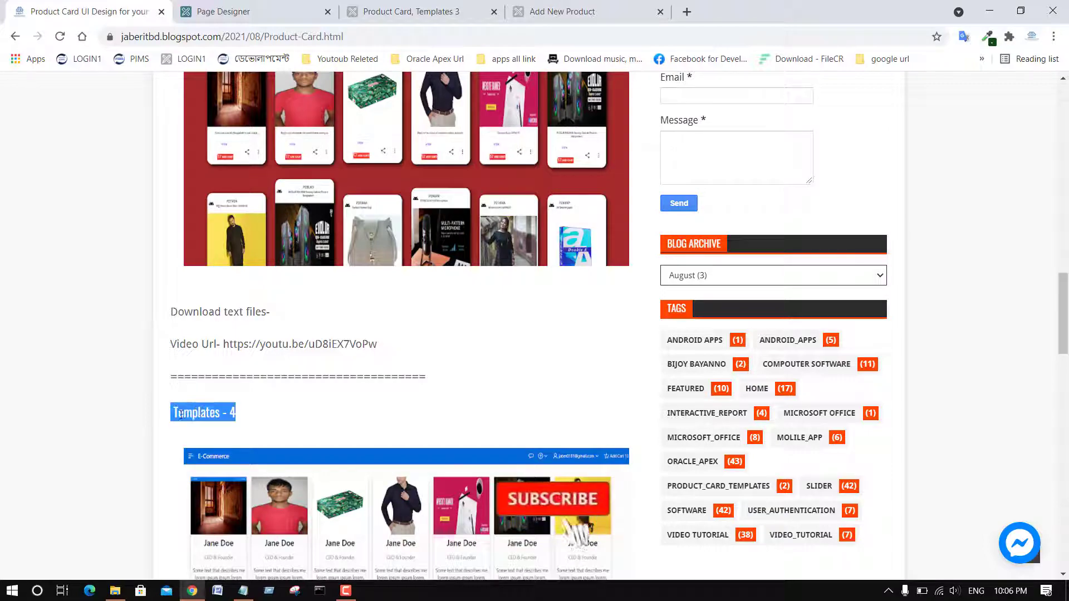
right_click(209, 412)
left_click(218, 419)
scroll(220, 422, "down", 6)
scroll(220, 422, "up", 2)
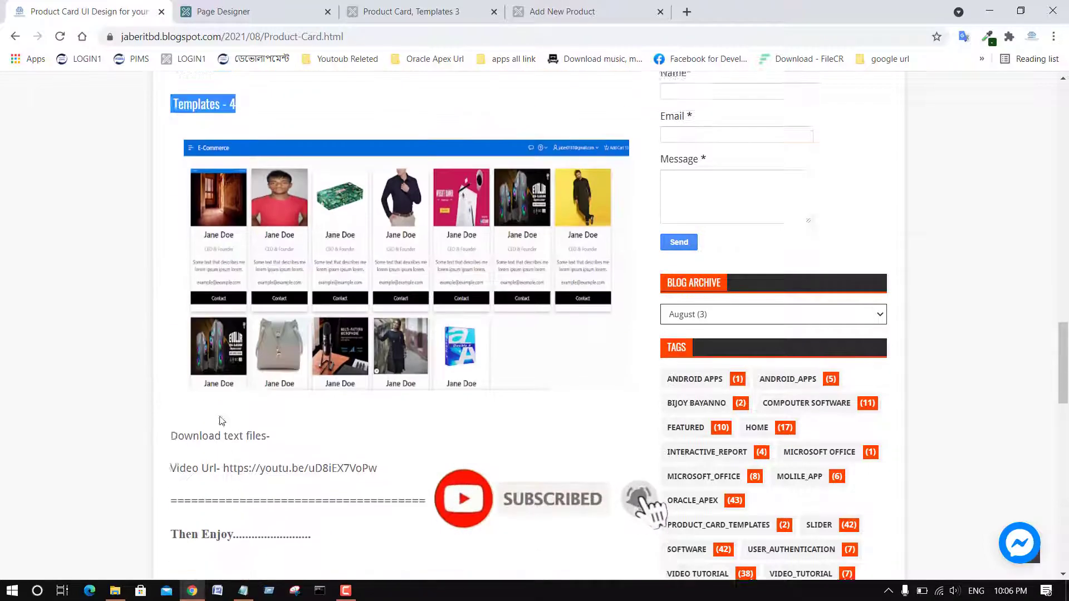
Close the Templates 3 notes and open Templates 4 Use Html Css.txt from the New Templates Product Card UI Design folder
left_click(243, 590)
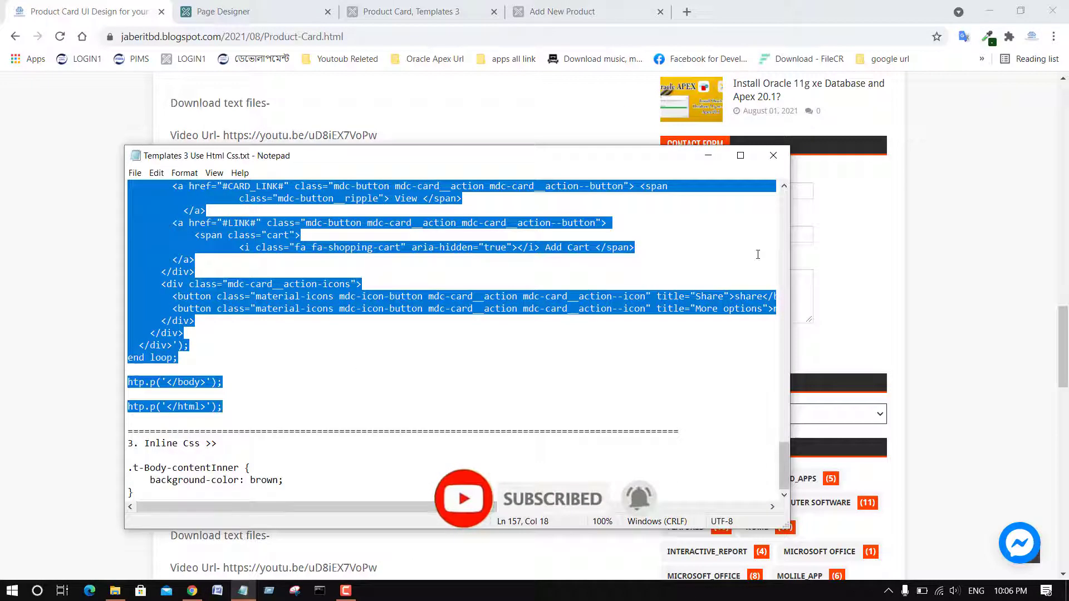
left_click(773, 155)
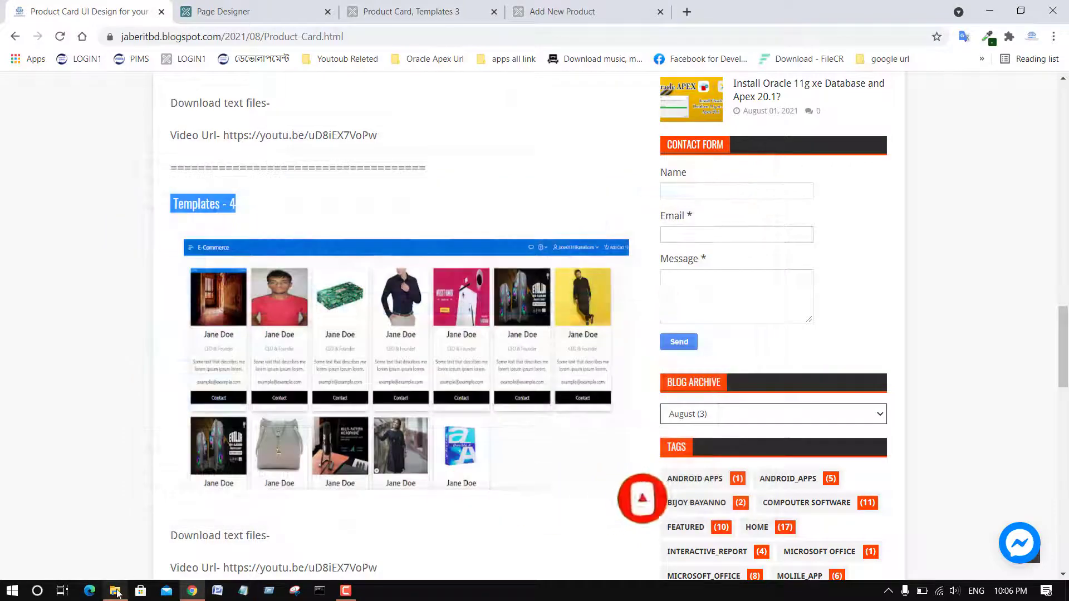
left_click(114, 590)
double_click(364, 284)
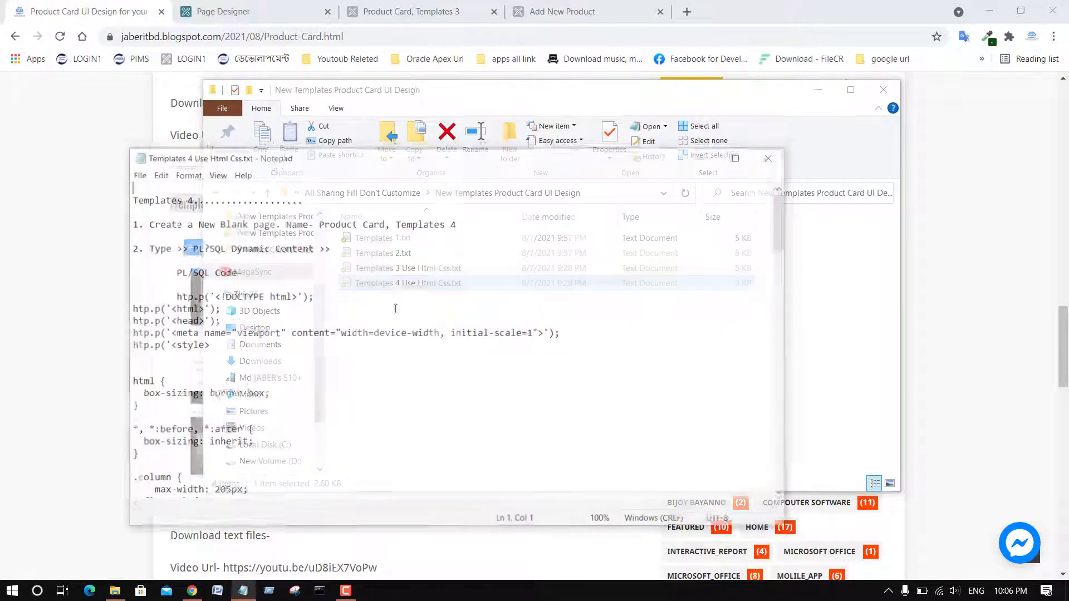
Copy the page name "Product Card, Templates 4" from the first instruction in the Templates 4 notes
double_click(225, 223)
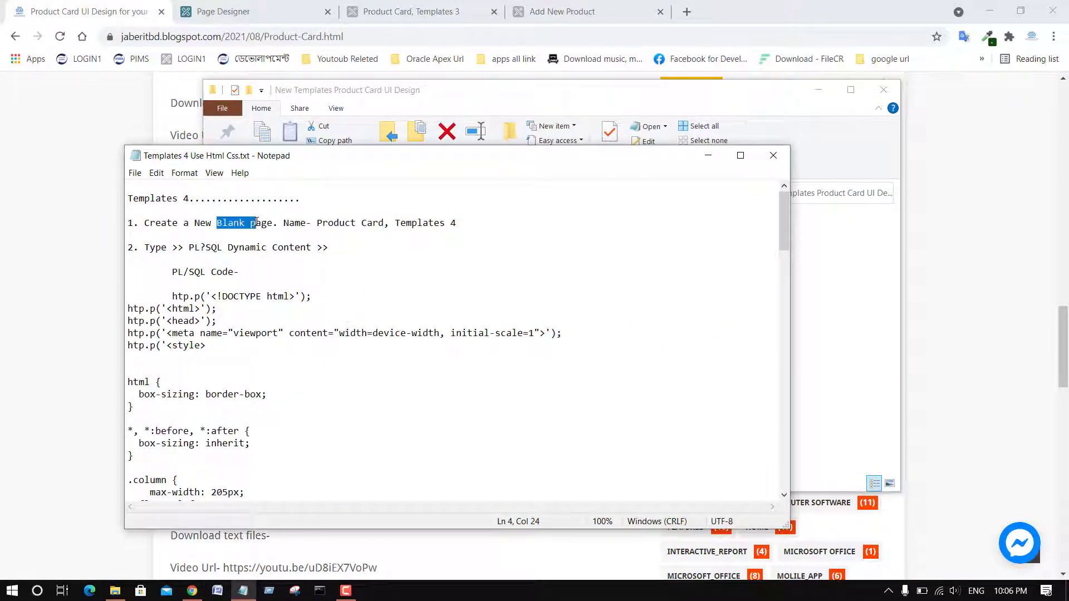
left_click(368, 233)
left_click_drag(320, 222, 463, 220)
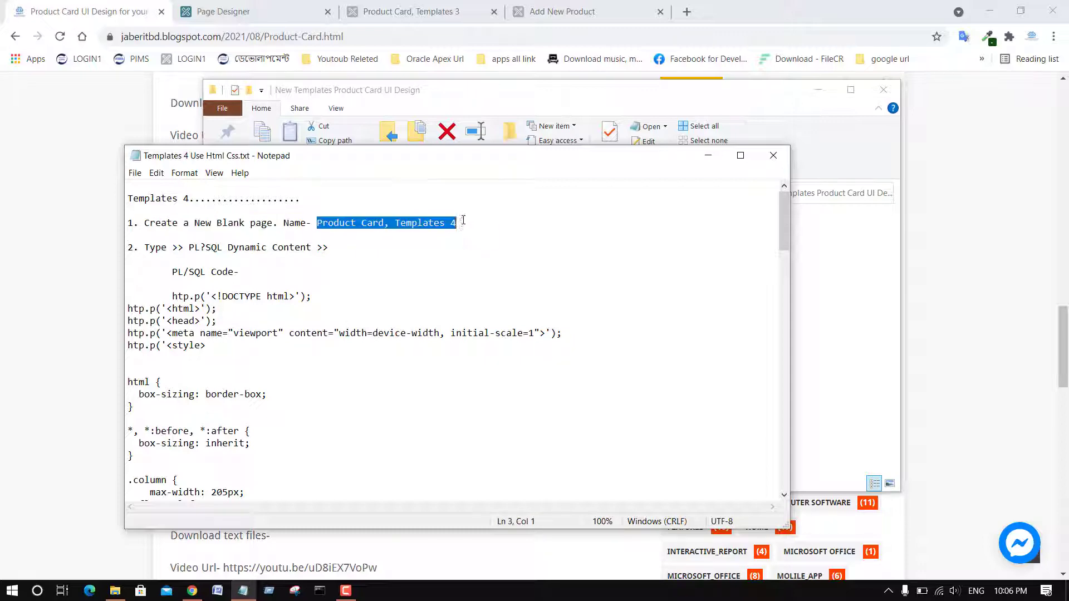
right_click(429, 224)
left_click(443, 262)
Return to Page Designer and start a new blank page 30 named "Product Card, Templates 4" in Normal mode
left_click(267, 12)
left_click(850, 130)
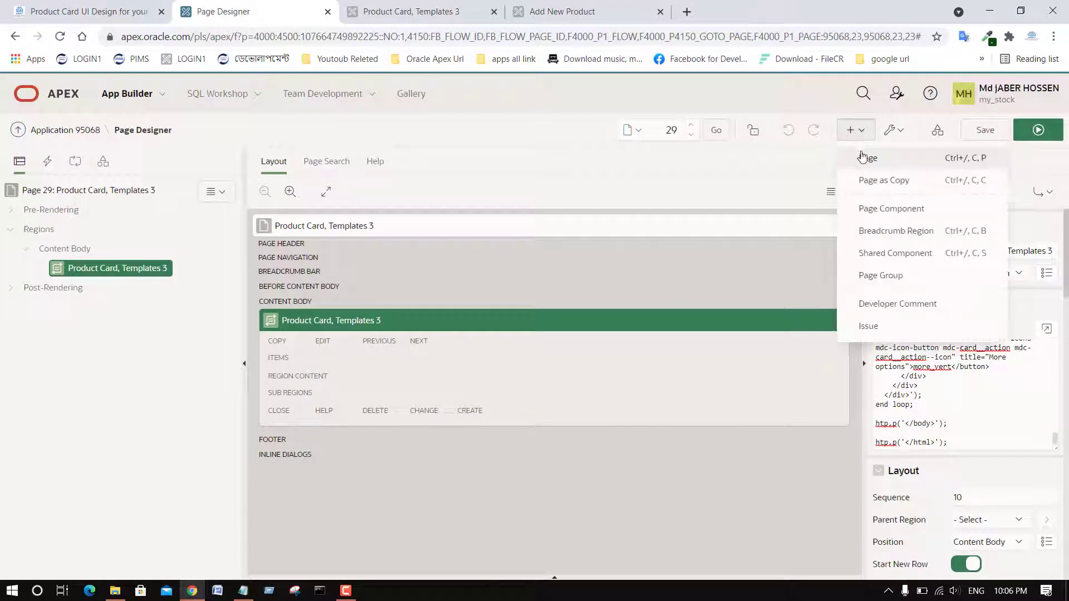
left_click(864, 165)
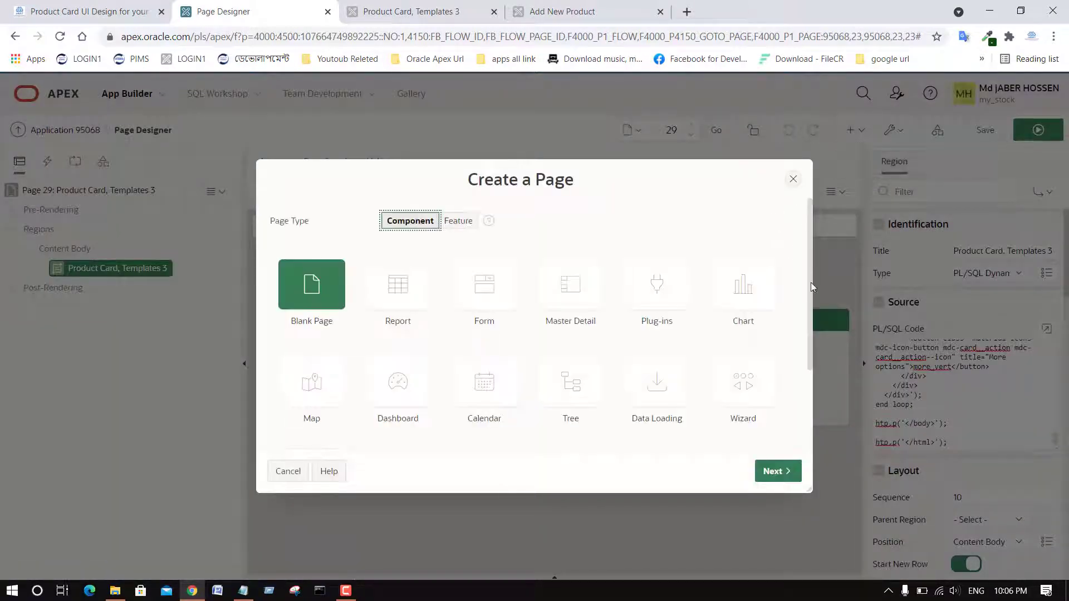
left_click(776, 473)
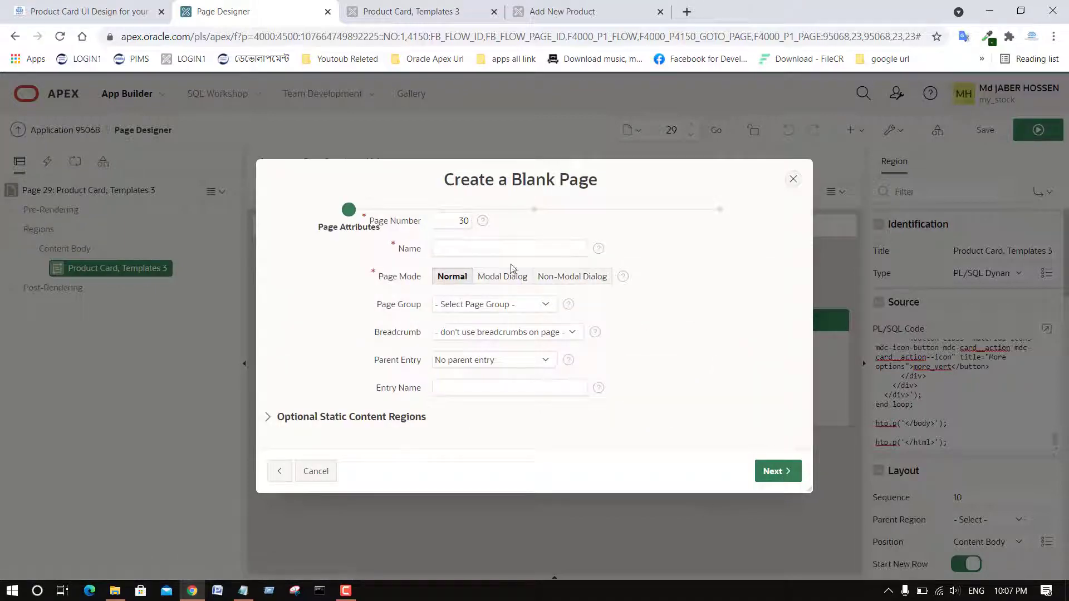
left_click(506, 290)
key("ctrl+v")
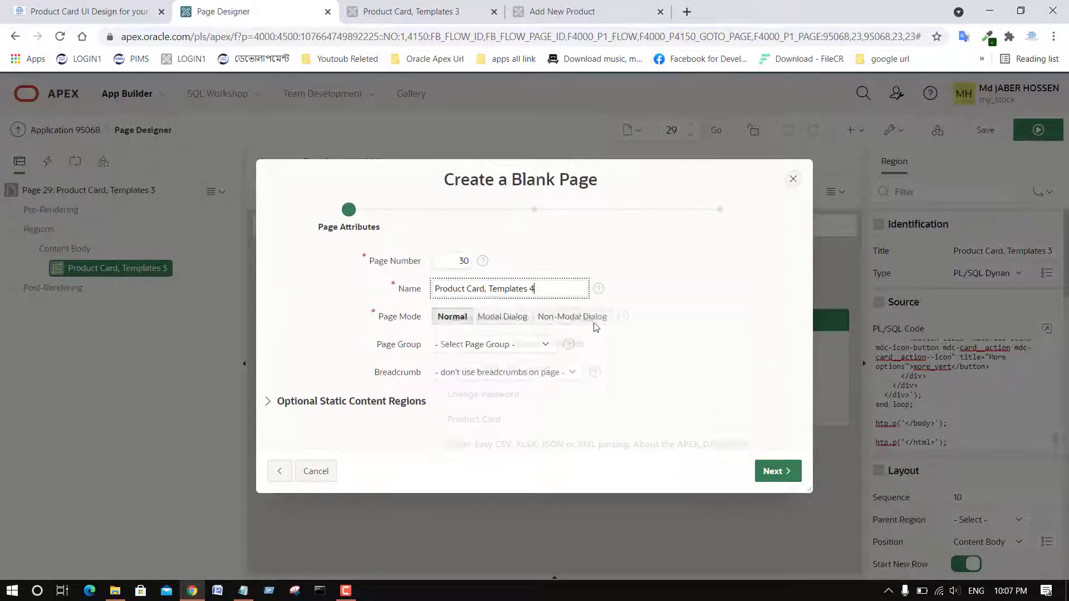
left_click(750, 483)
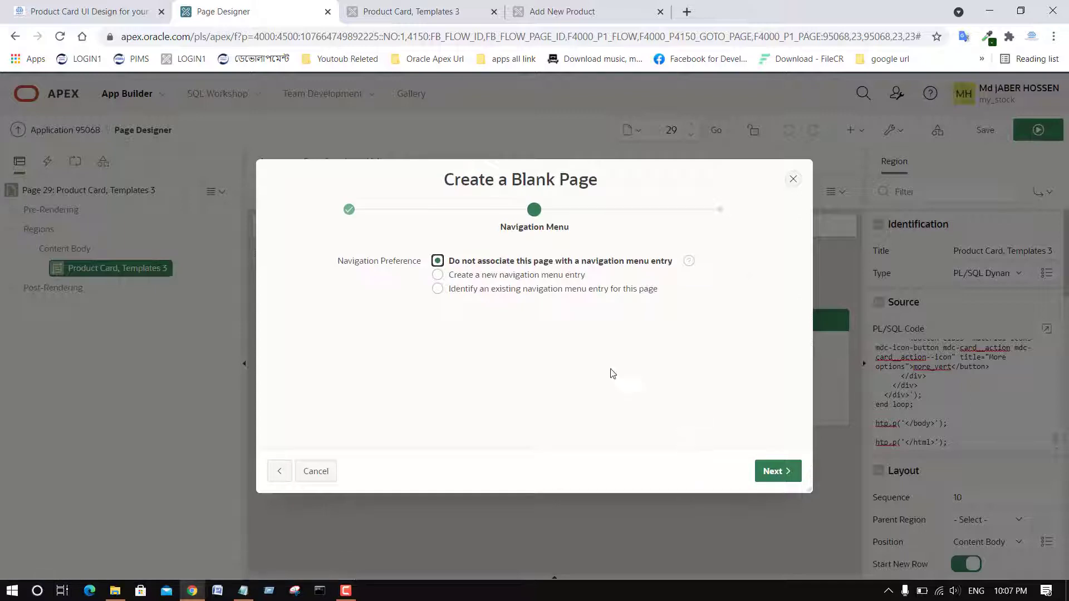
Create a new navigation menu entry for the page, choose its parent entry, and finish the page creation
left_click(476, 275)
scroll(507, 367, "down", 10)
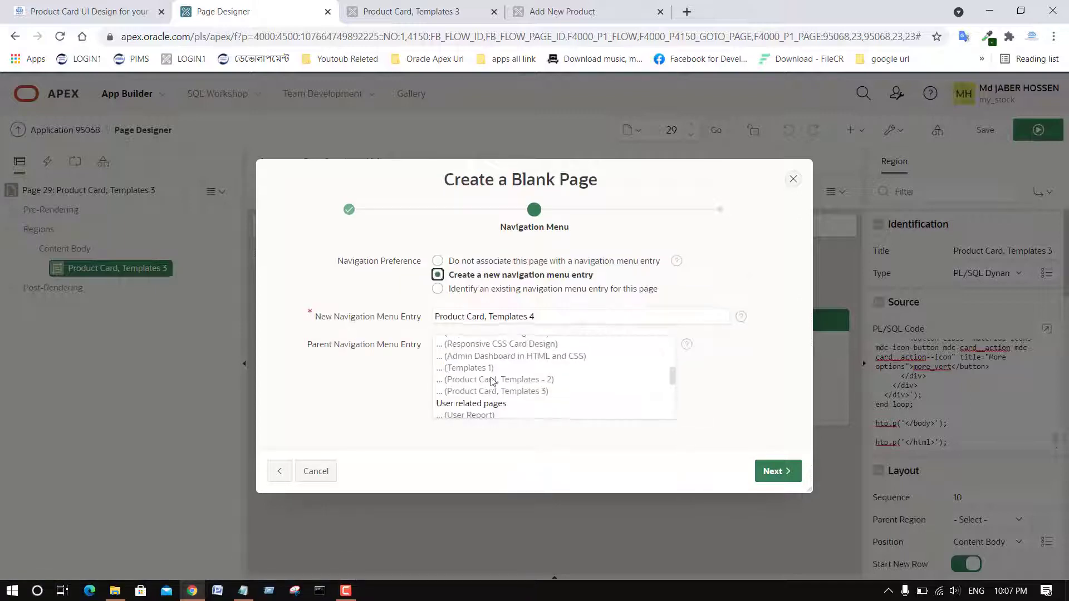
scroll(492, 381, "down", 1)
scroll(492, 381, "up", 3)
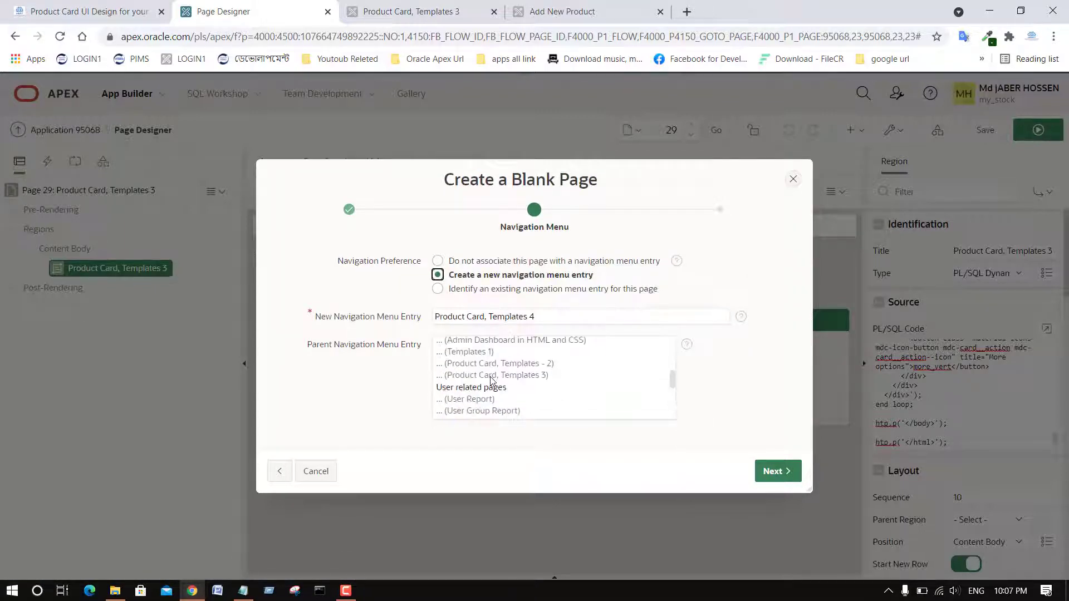
scroll(492, 381, "up", 2)
left_click(490, 373)
left_click(784, 474)
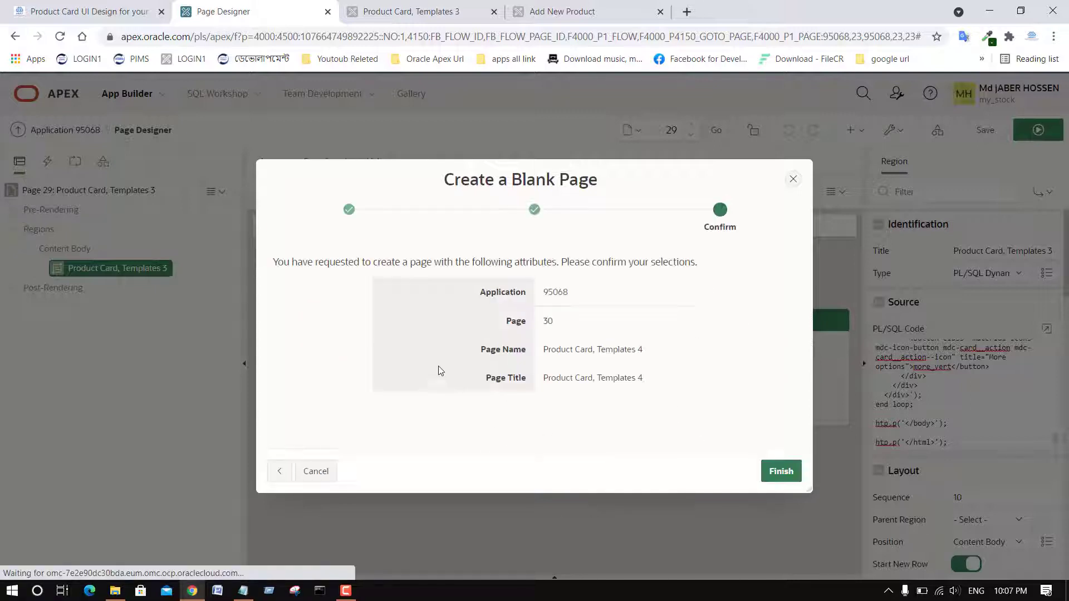
left_click(780, 474)
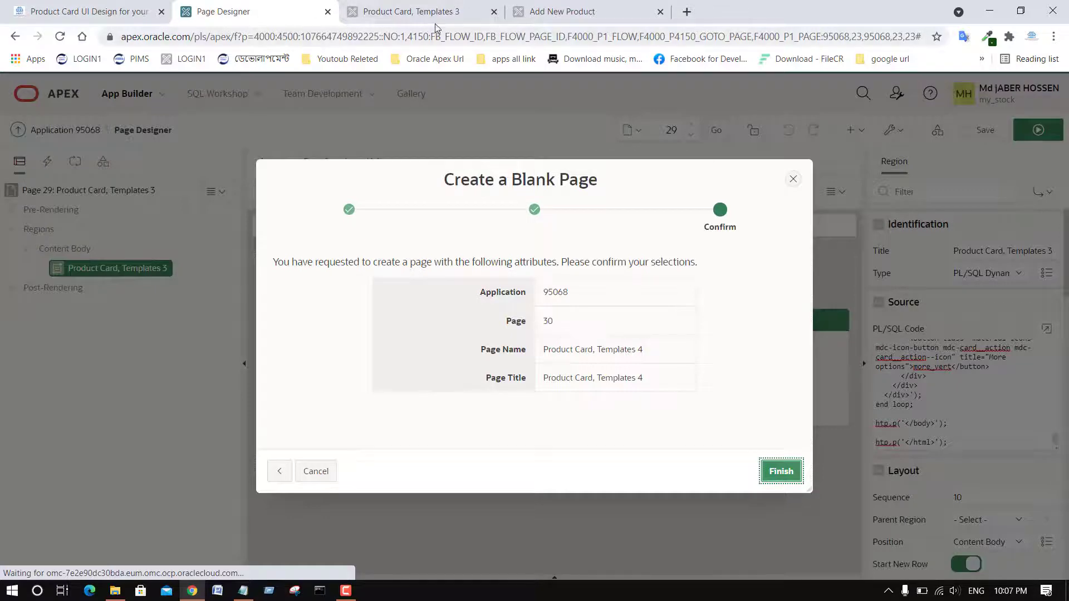
Request page 30 in the running application by replacing page number 29 in its address
left_click(412, 11)
double_click(287, 37)
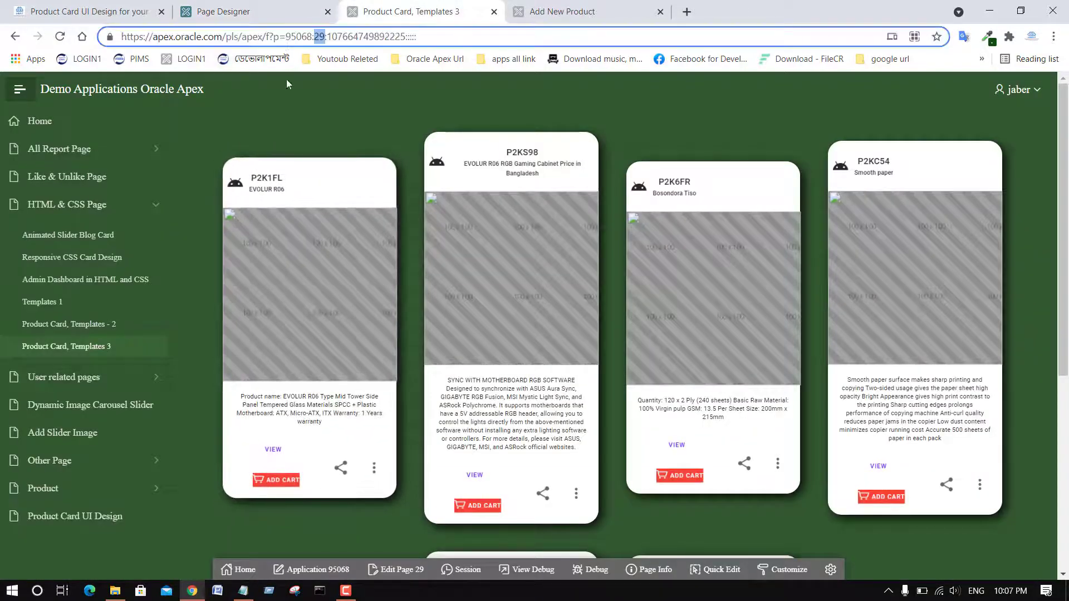
type("30")
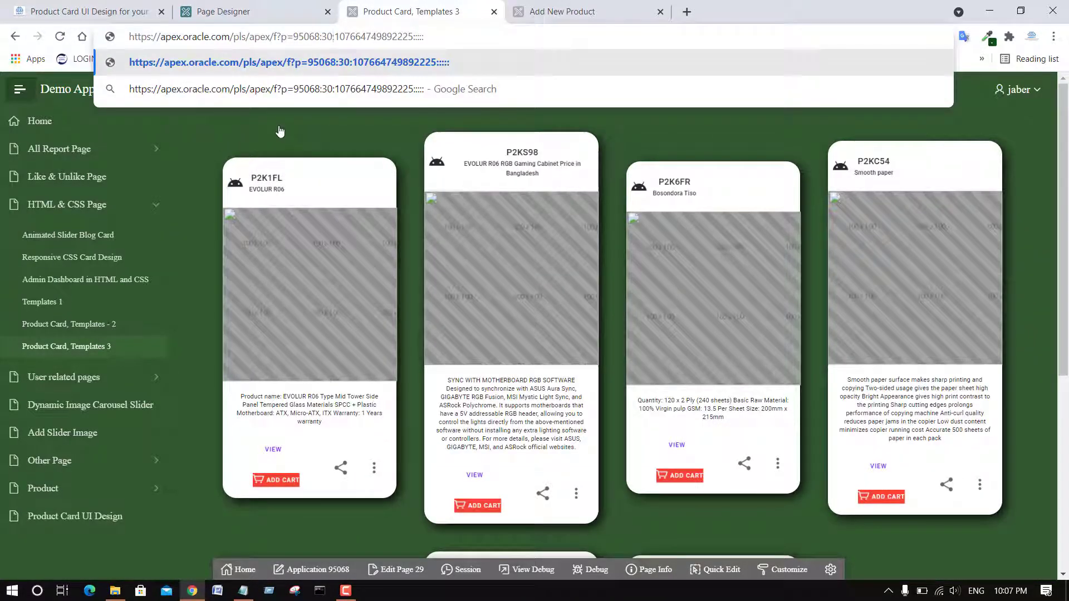
key("Return")
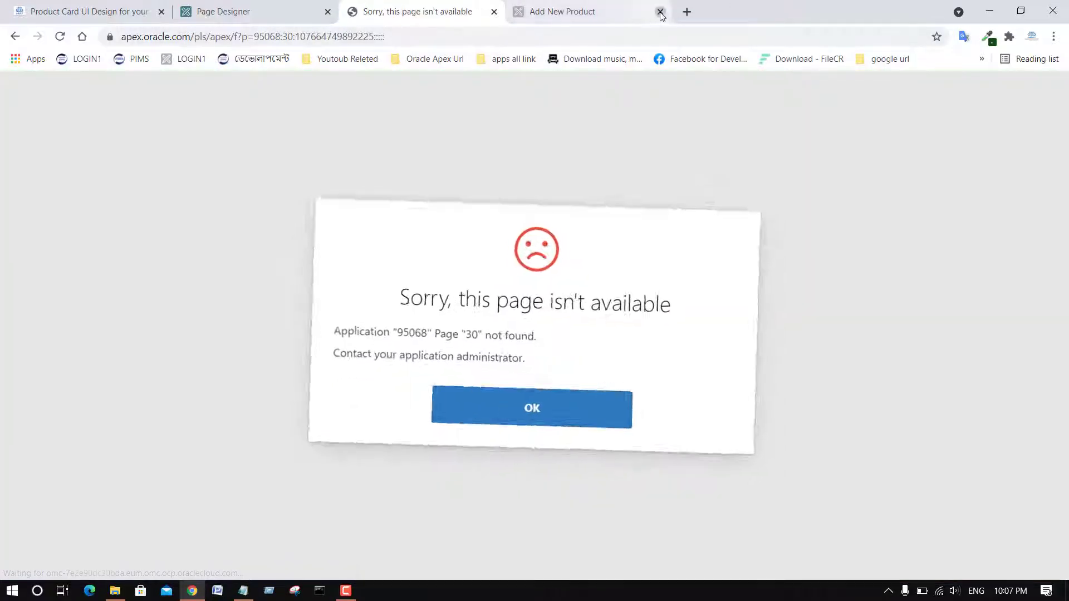
Close the Add New Product page, submit the blank page creation again, and reload page 30 in the running application
left_click(659, 12)
left_click(245, 16)
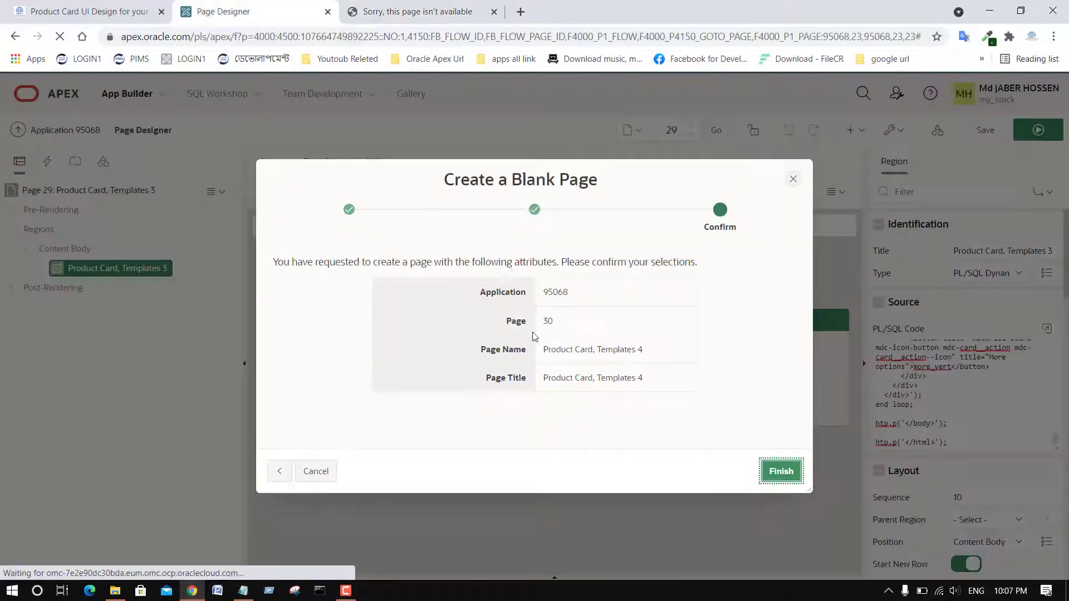
left_click(774, 468)
left_click(418, 6)
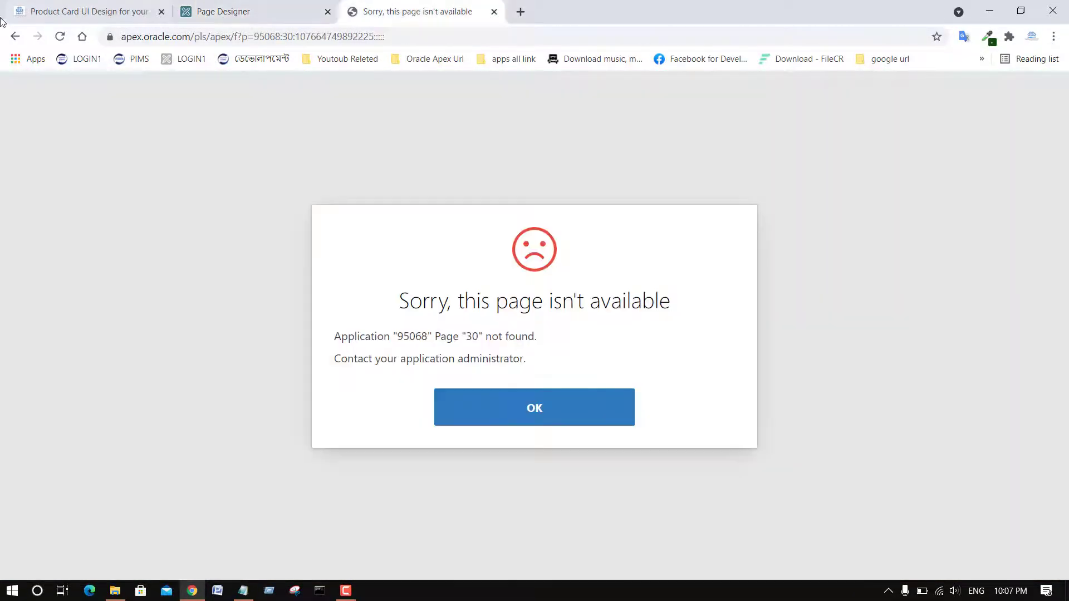
left_click(59, 36)
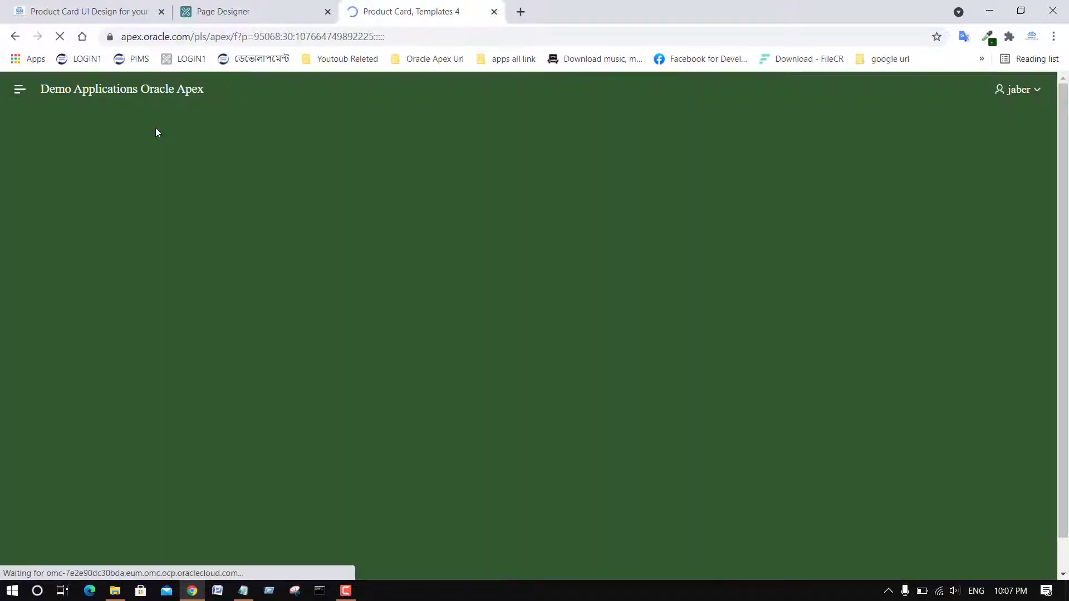
Check the page creation dialog, then open page 30 for editing in Page Designer from the running page
left_click(291, 7)
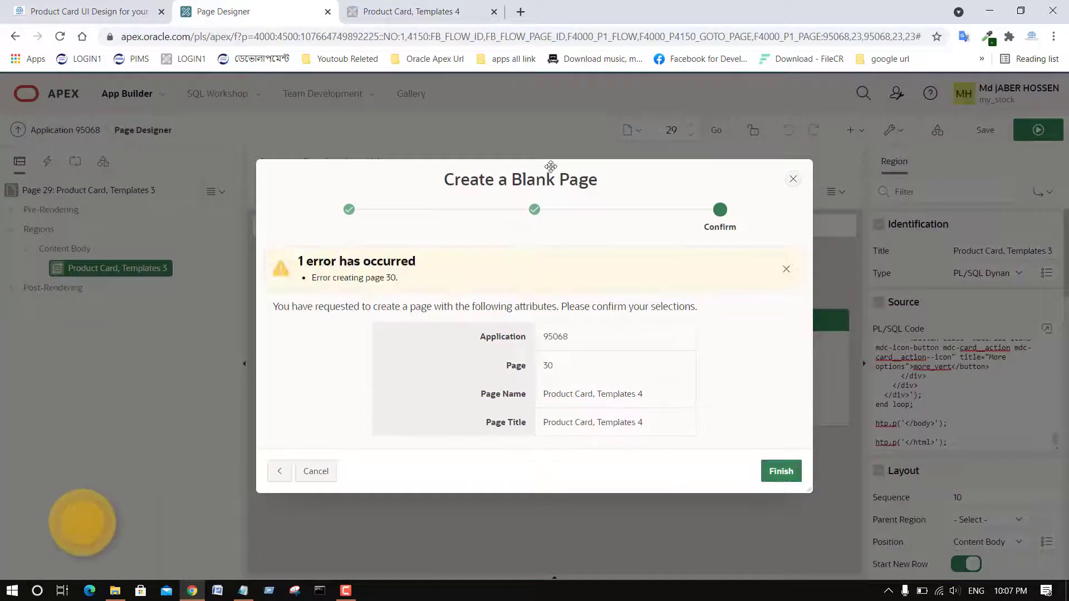
left_click(440, 11)
left_click(409, 571)
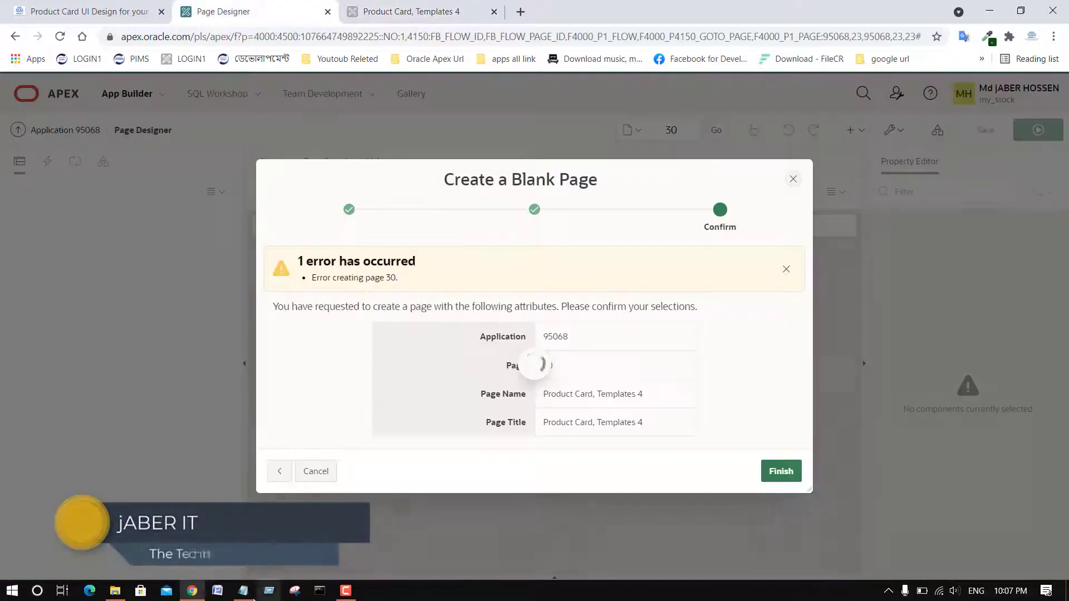
Copy the whole PL/SQL code block from the Templates 4 notes, from the DOCTYPE line through the closing html line
left_click(242, 590)
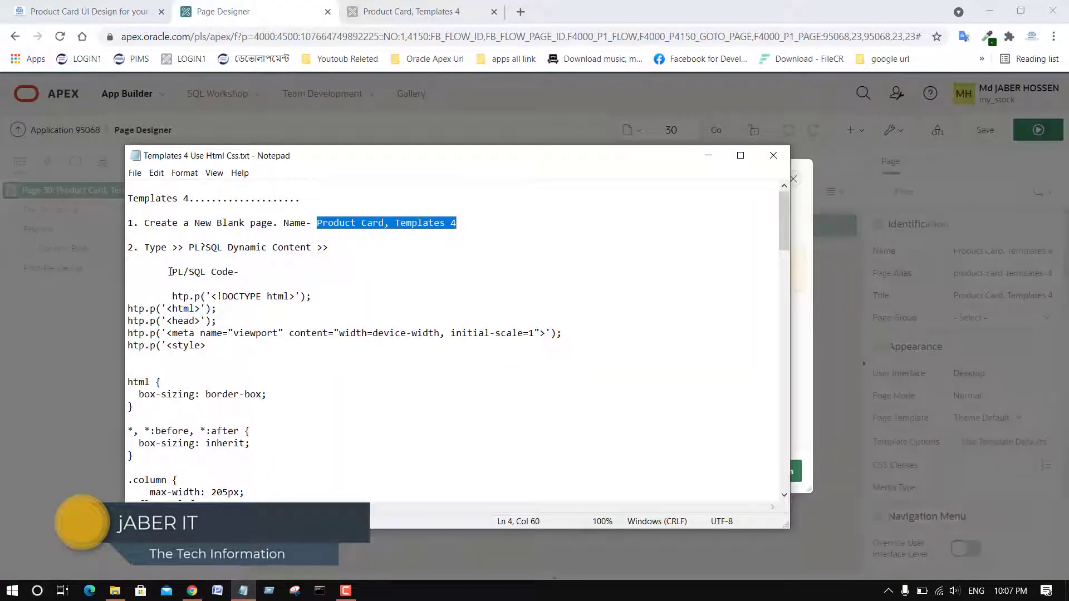
left_click_drag(189, 247, 336, 247)
left_click(138, 322)
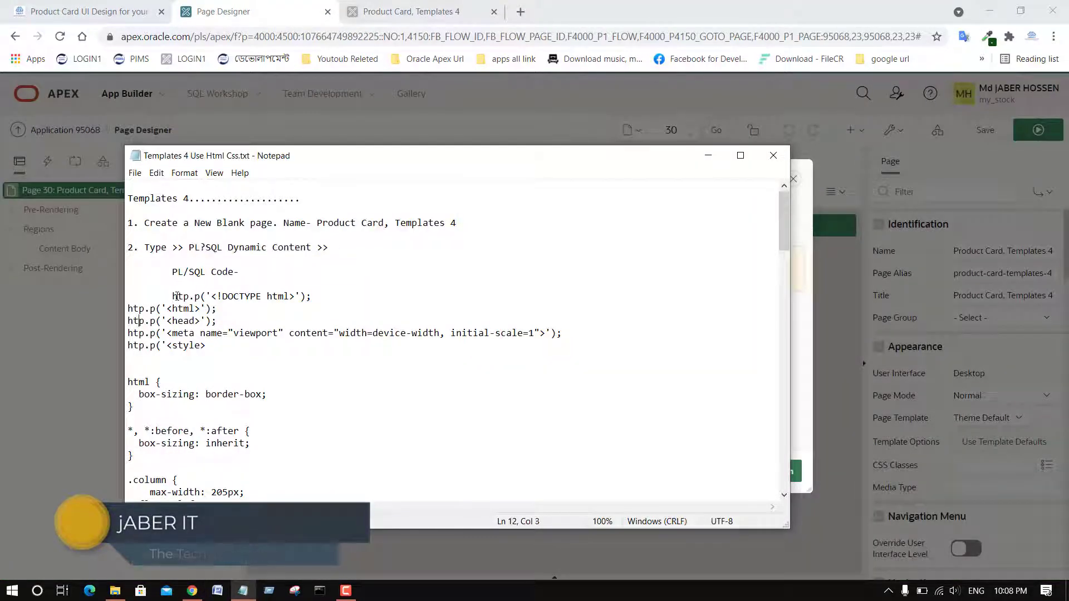
left_click_drag(172, 296, 323, 455)
right_click(230, 332)
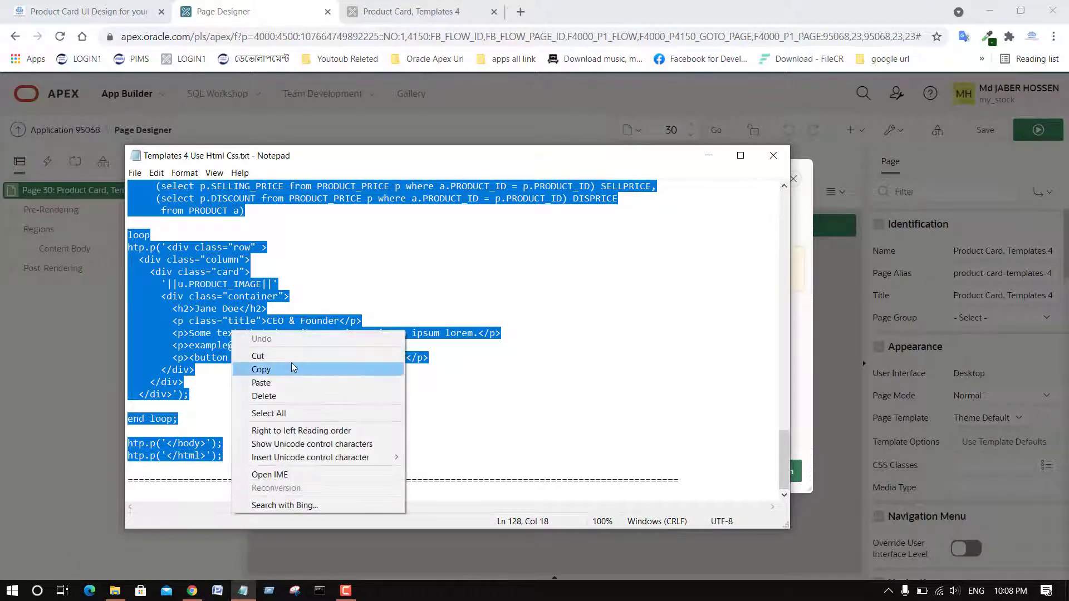
left_click(250, 368)
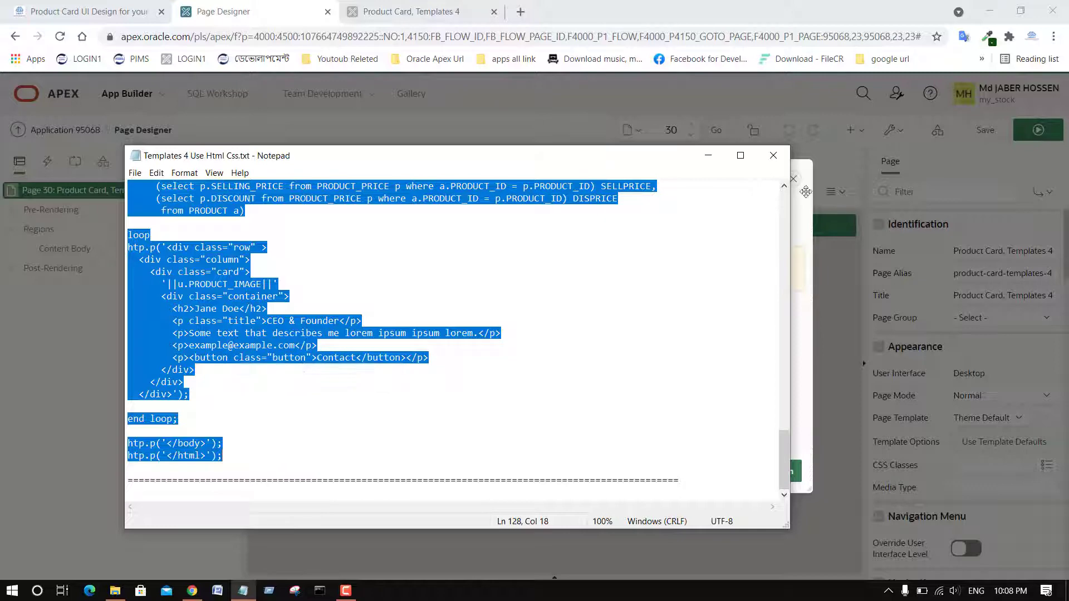
left_click(708, 155)
Dismiss the page creation dialog and add a PL/SQL Dynamic Content region to page 30's Content Body
left_click(793, 179)
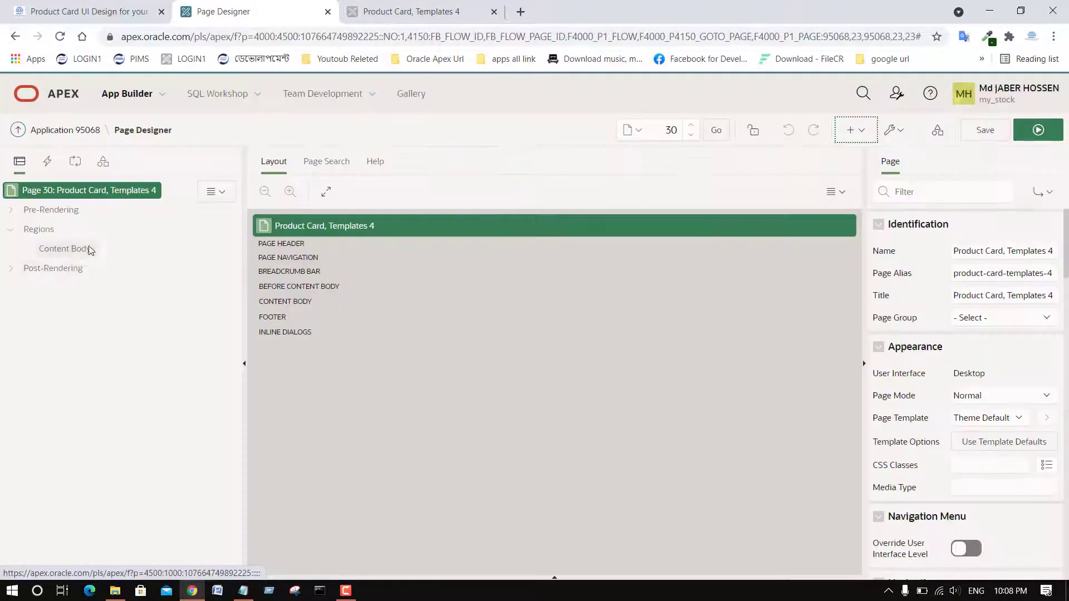
right_click(75, 248)
left_click(137, 258)
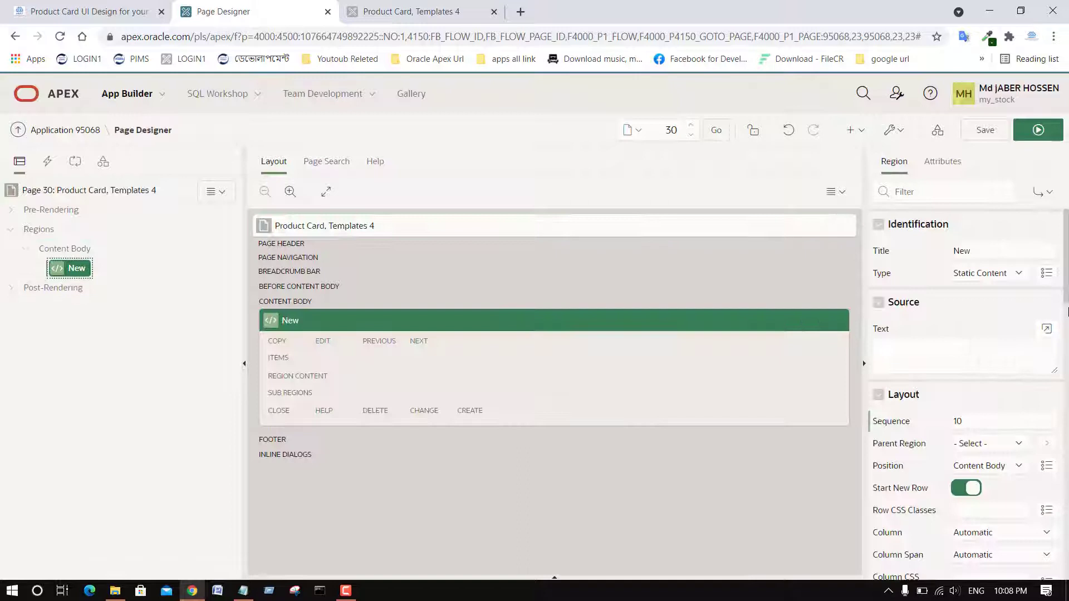
left_click(996, 274)
left_click(997, 449)
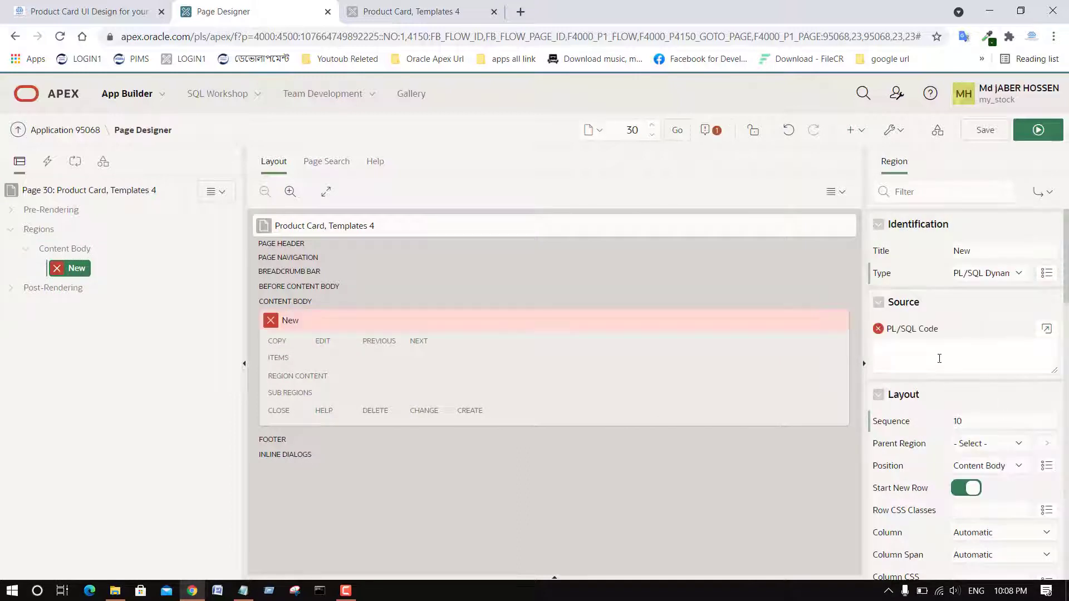
Paste the Templates 4 code as the new region's PL/SQL source, validate it, and accept it
right_click(939, 358)
left_click(1047, 328)
left_click(1047, 329)
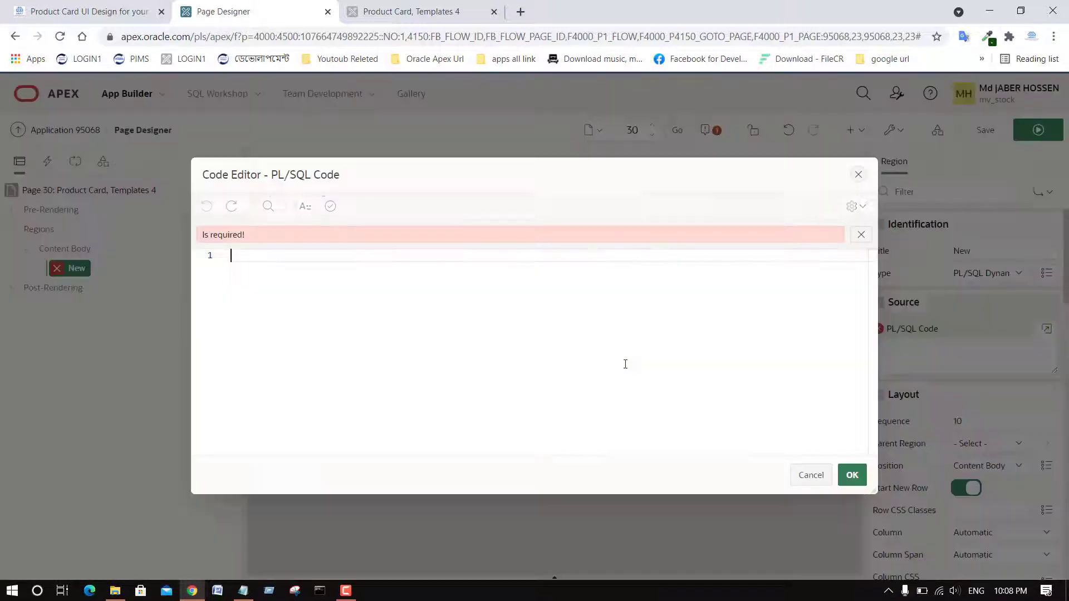
right_click(412, 301)
left_click(448, 372)
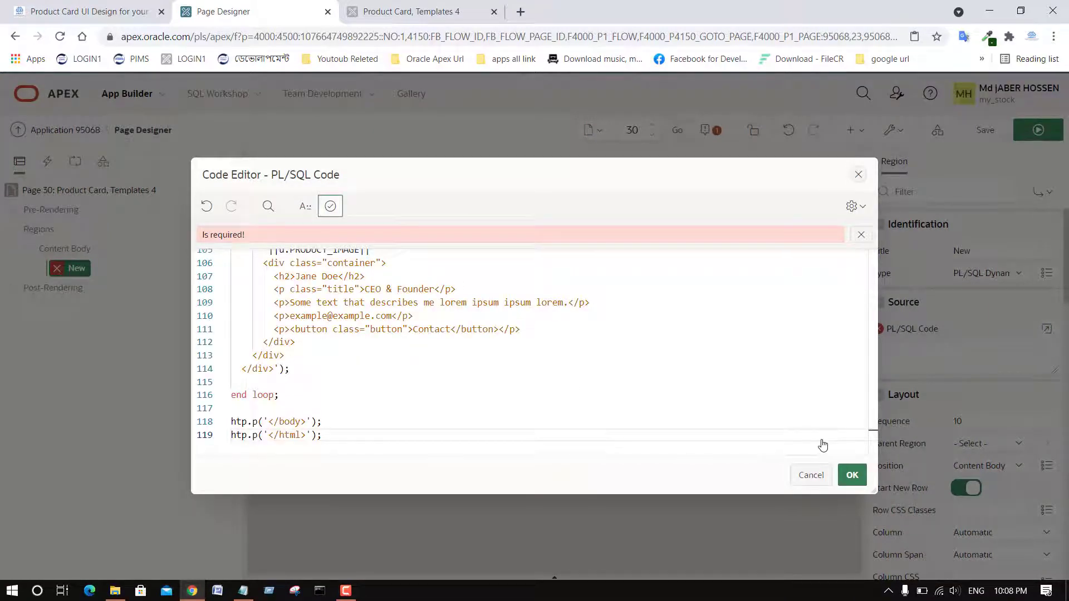
left_click(852, 475)
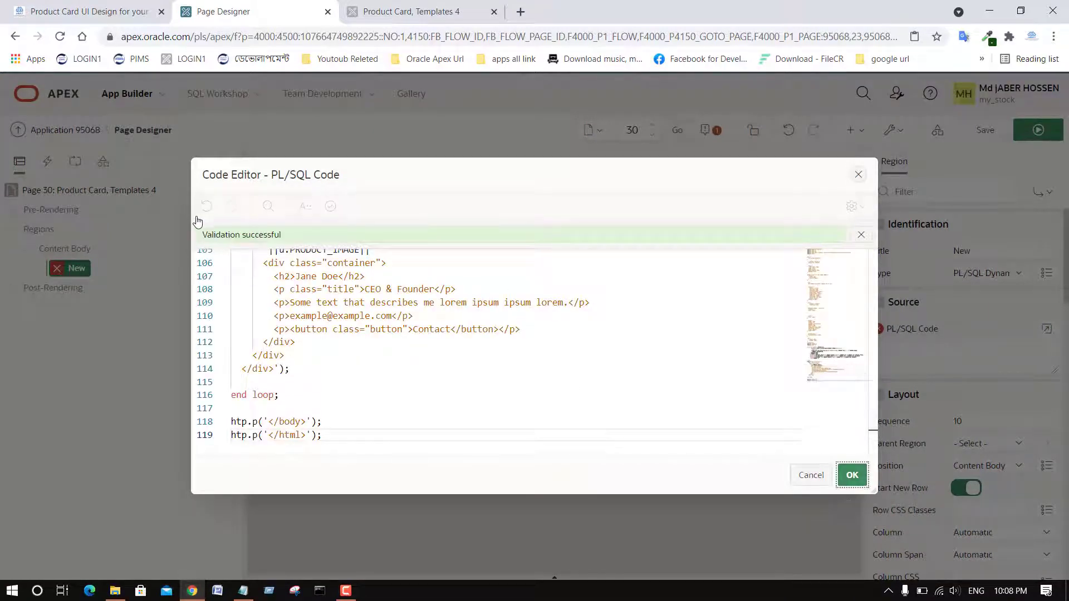
Set the new region's title to "Product Card", copying the text from the Templates 4 notes
key("alt+Tab")
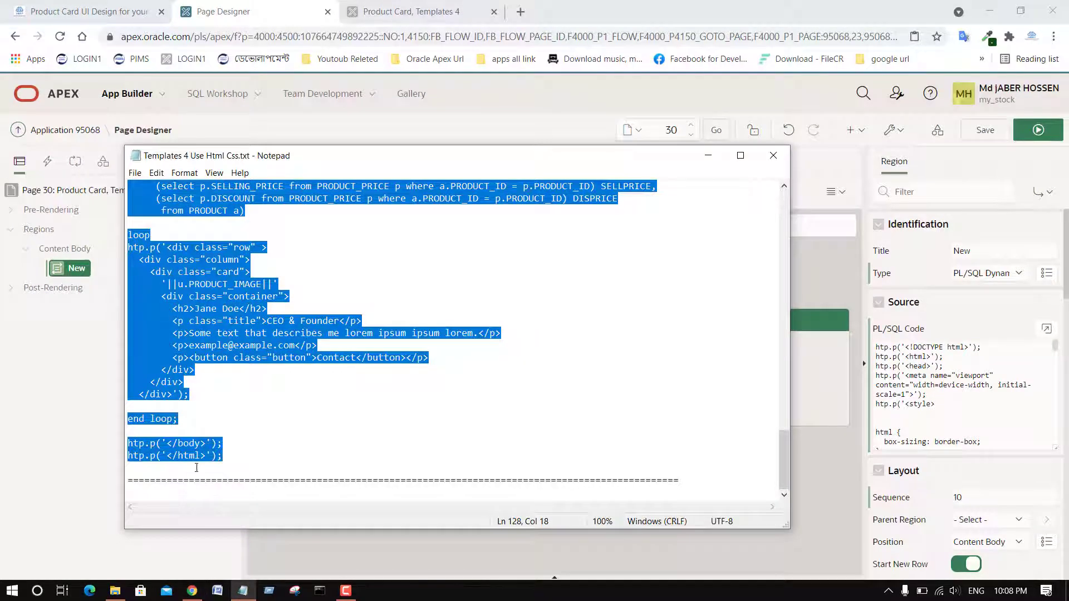
scroll(195, 467, "up", 10)
scroll(227, 381, "up", 15)
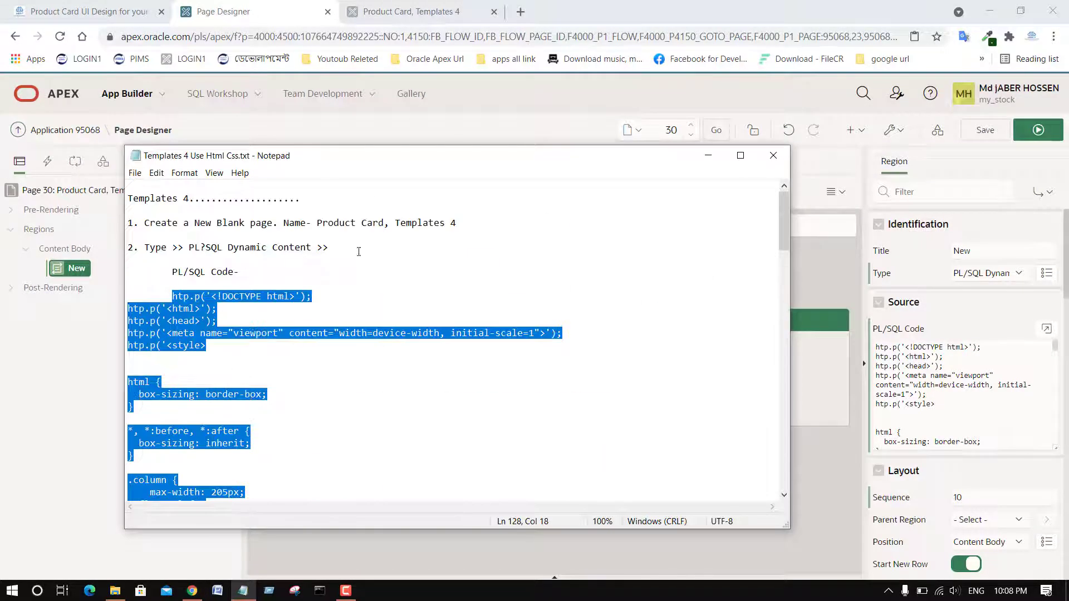
left_click_drag(316, 224, 390, 224)
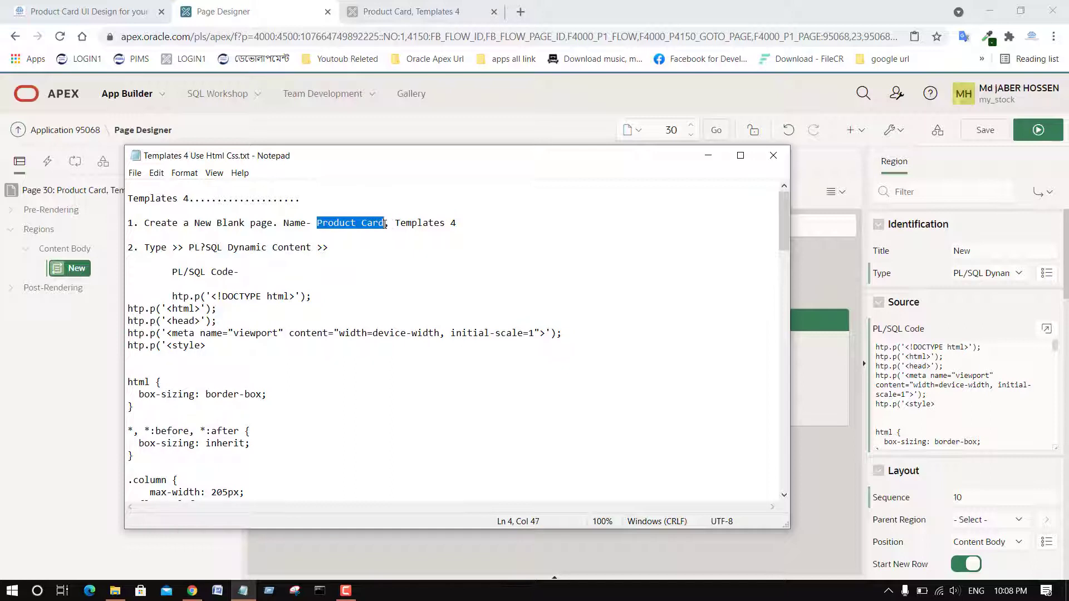
right_click(385, 224)
left_click(415, 260)
left_click(95, 287)
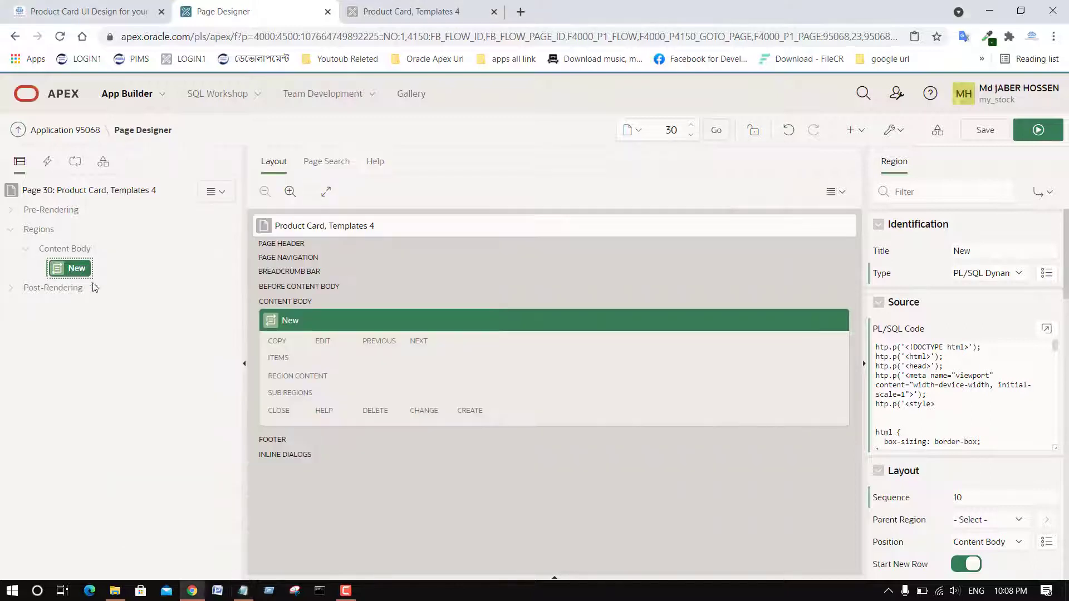
double_click(990, 258)
key("ctrl+v")
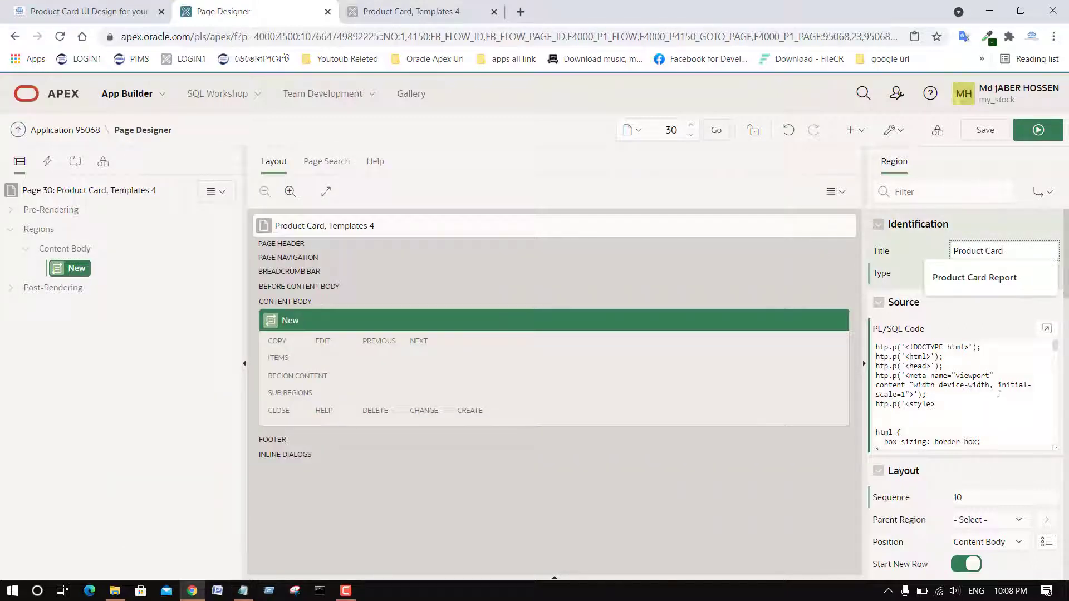
Set the Product Card region's template options to Remove Body Padding, Hidden header and Text Content style, and save and run page 30
scroll(1000, 508, "down", 6)
left_click(1006, 430)
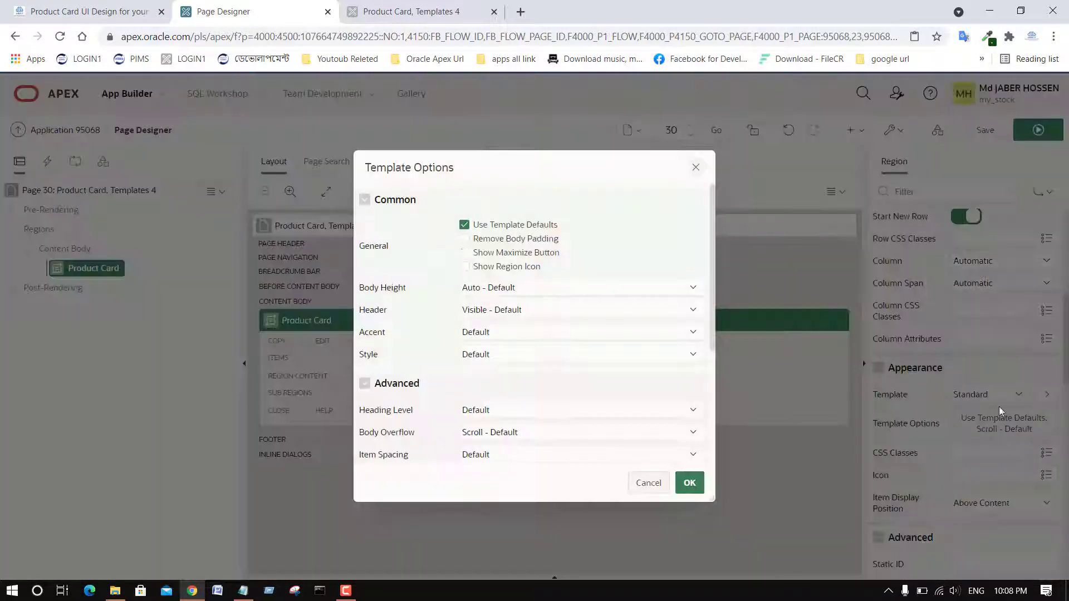
left_click(497, 315)
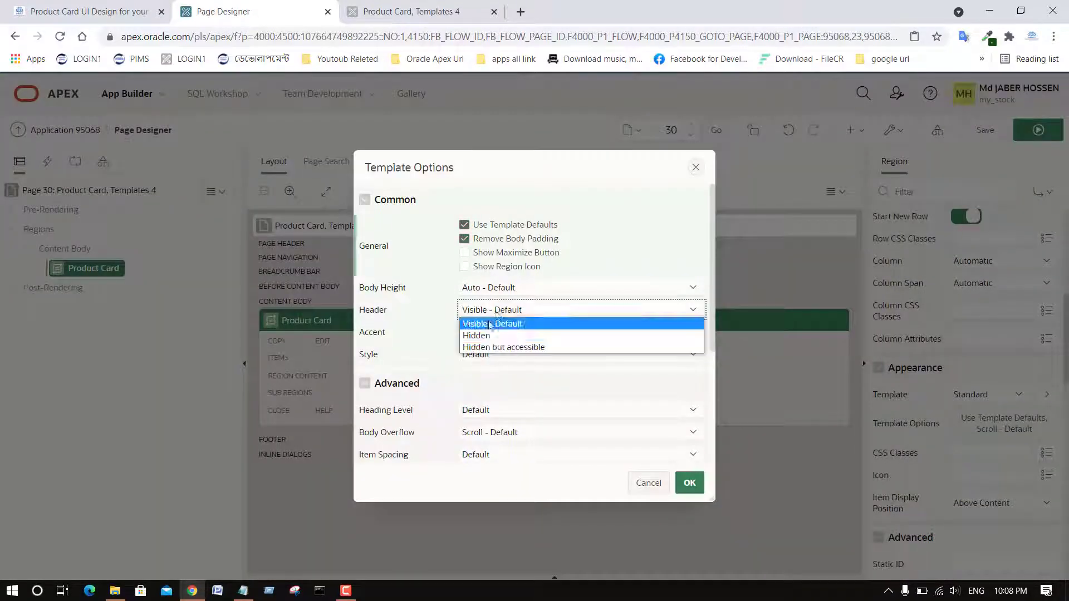
left_click(484, 329)
left_click(501, 356)
left_click(483, 416)
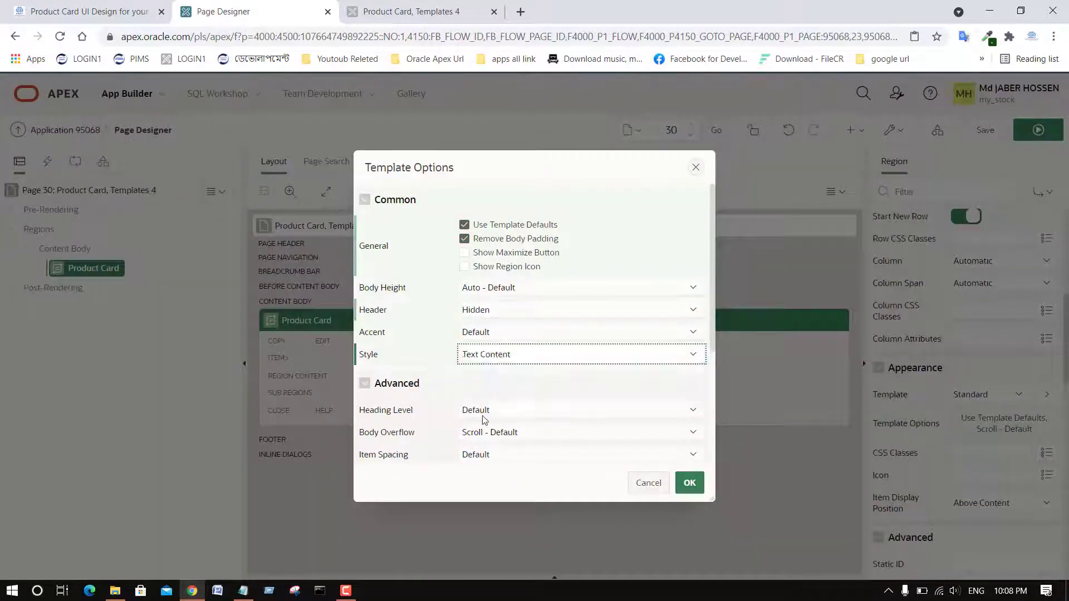
left_click(692, 493)
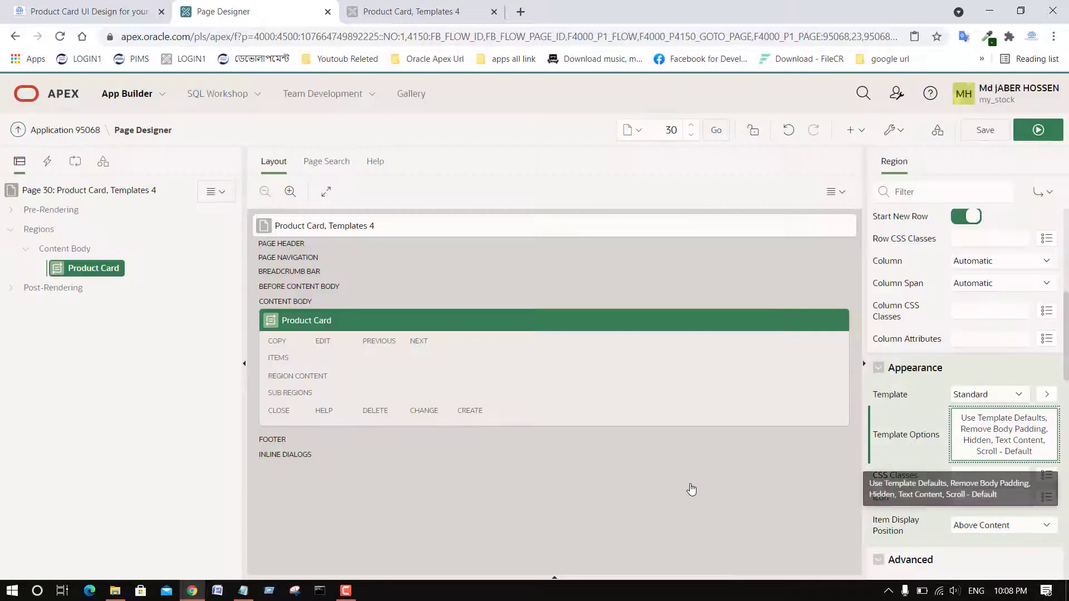
left_click(980, 136)
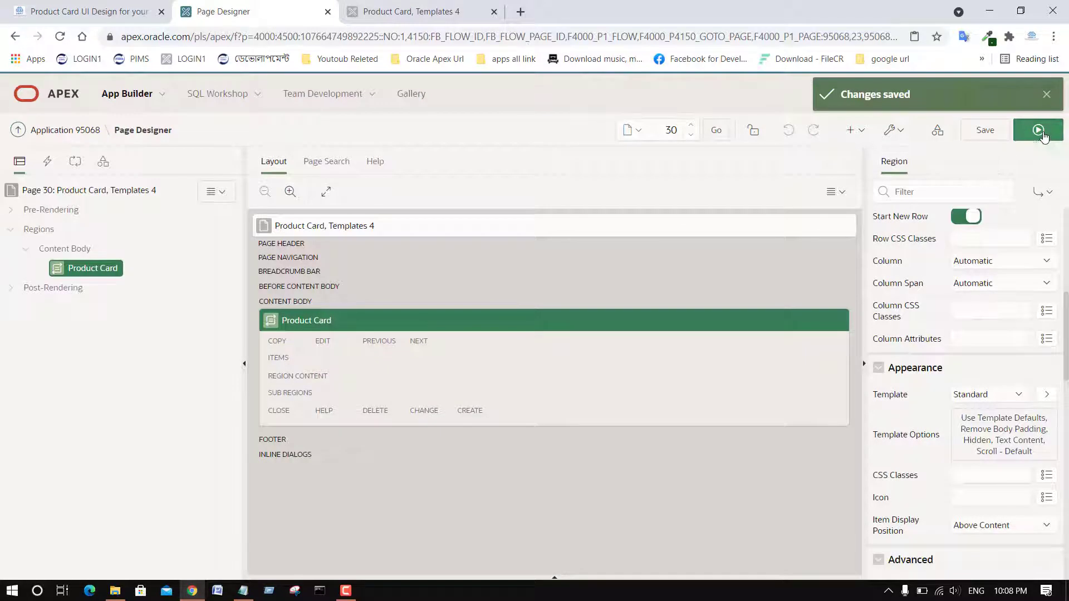
left_click(1039, 131)
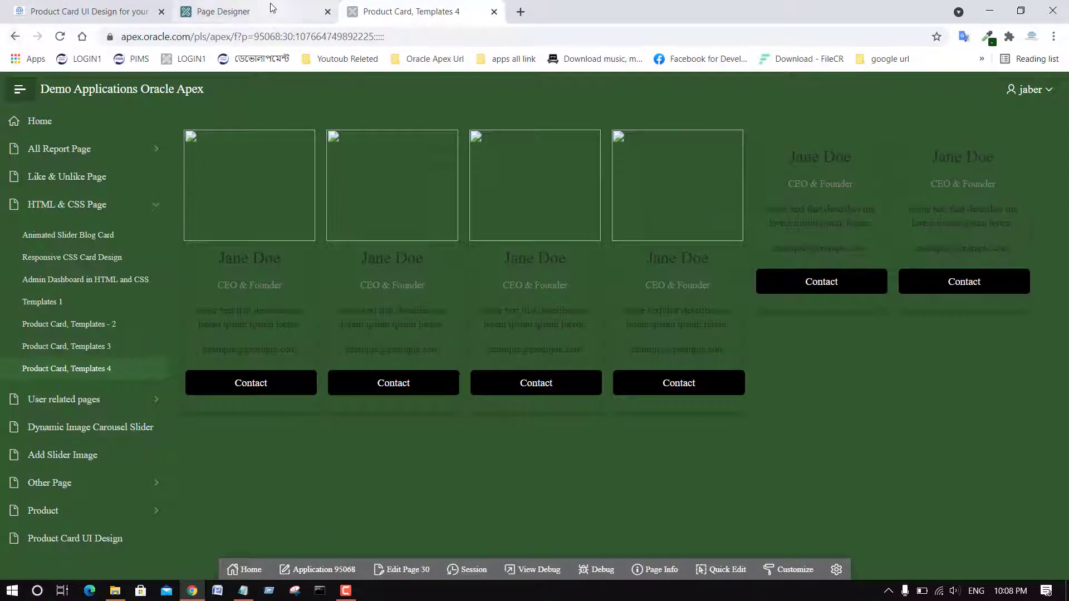
Change the Product Card region's style to Remove Borders in the Page Designer, and rerun page 30 with its navigation menu collapsed
left_click(301, 16)
left_click(952, 445)
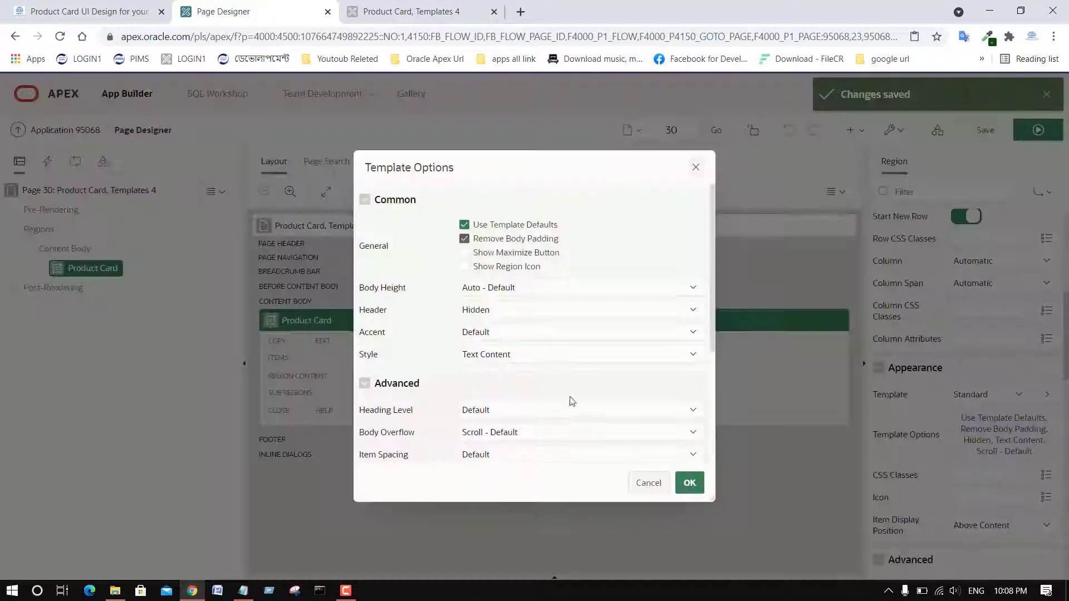
left_click(562, 357)
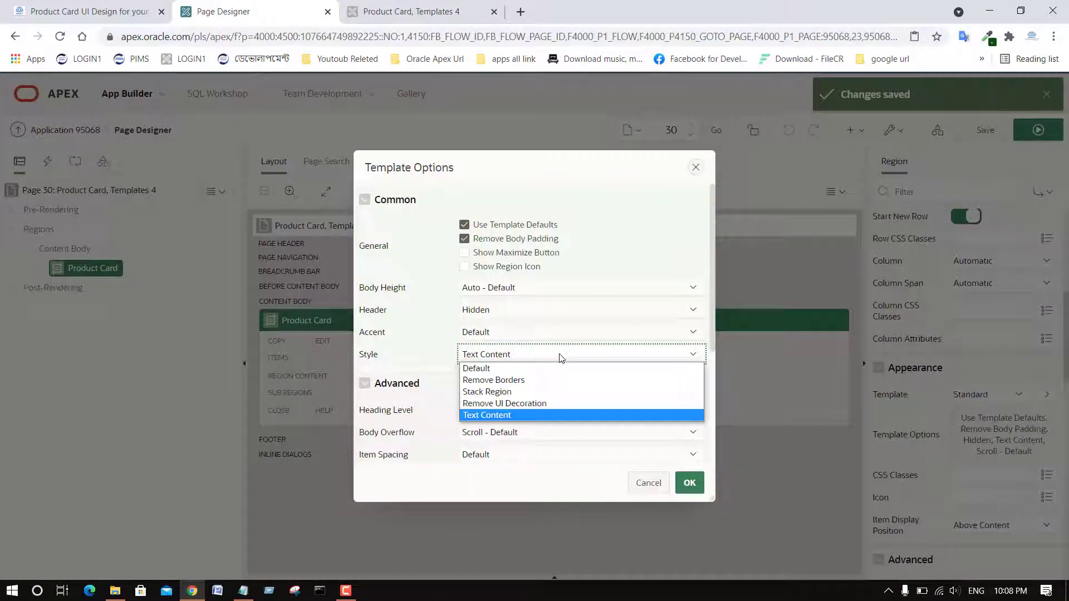
left_click(532, 389)
left_click(682, 490)
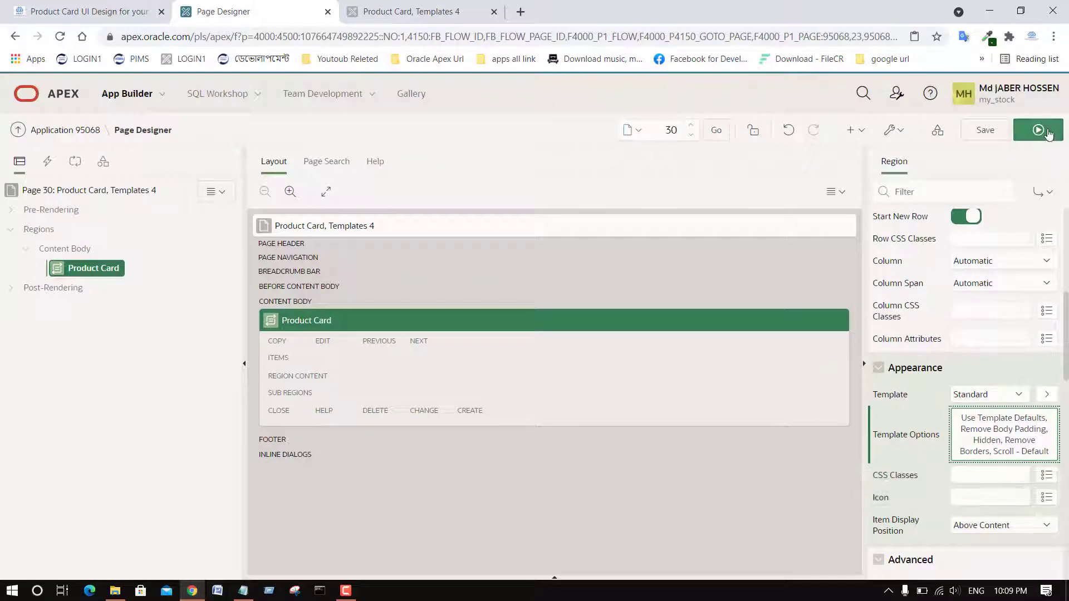
left_click(1048, 134)
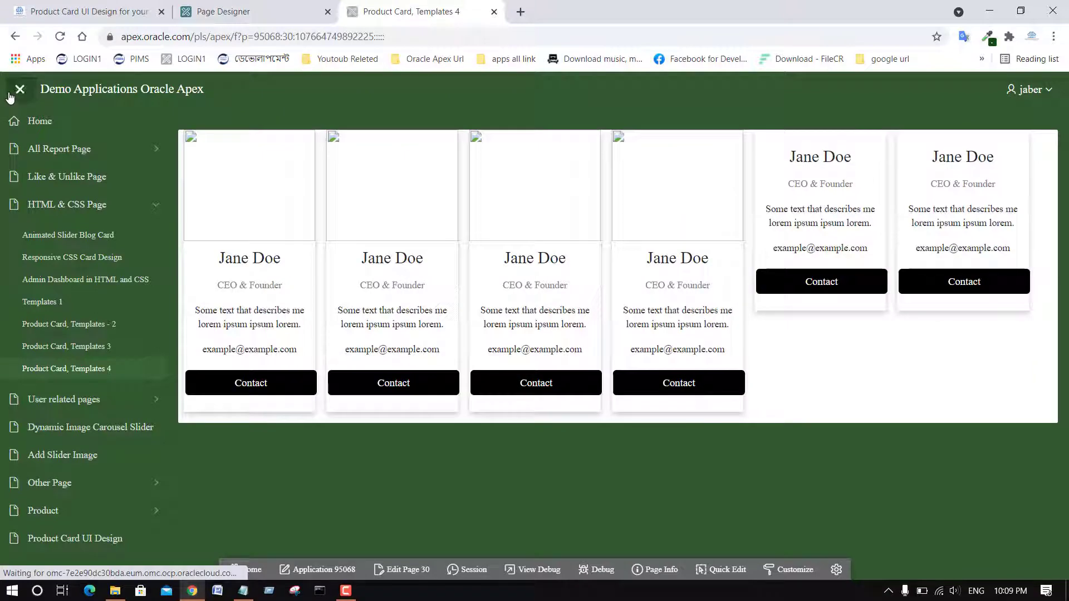
left_click(20, 90)
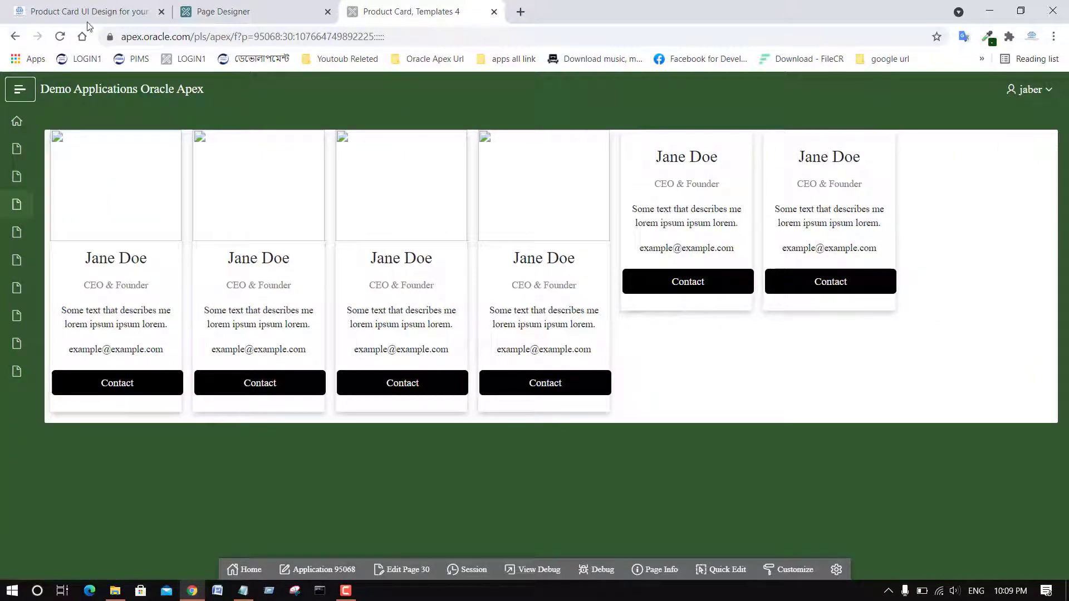
Review the end of the Product Card blog post, from the card preview image down to the "Then Enjoy" line
left_click(104, 11)
scroll(434, 375, "down", 2)
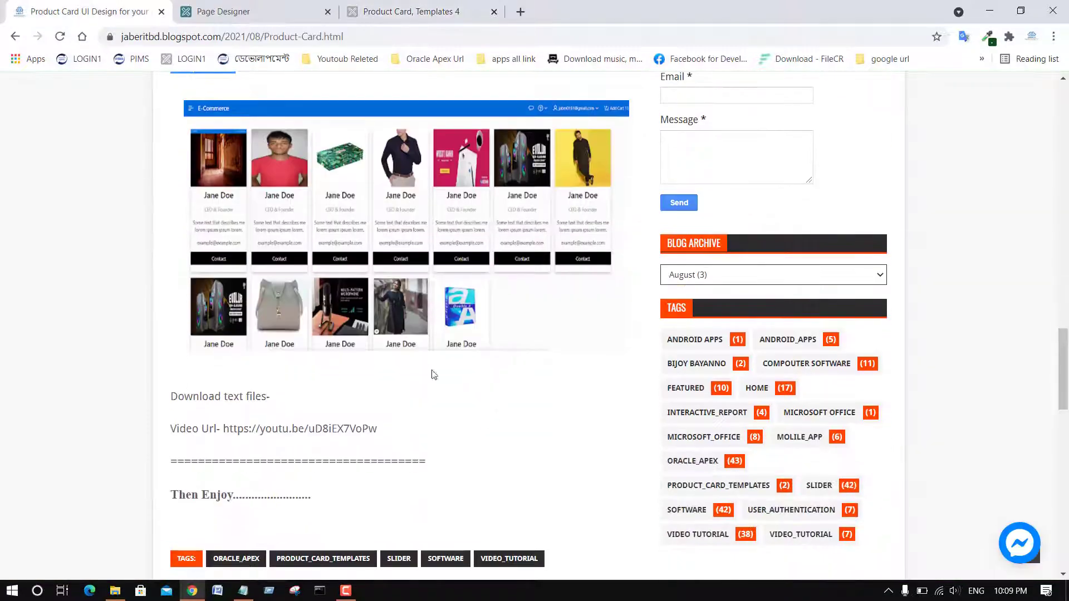
left_click_drag(257, 452, 431, 459)
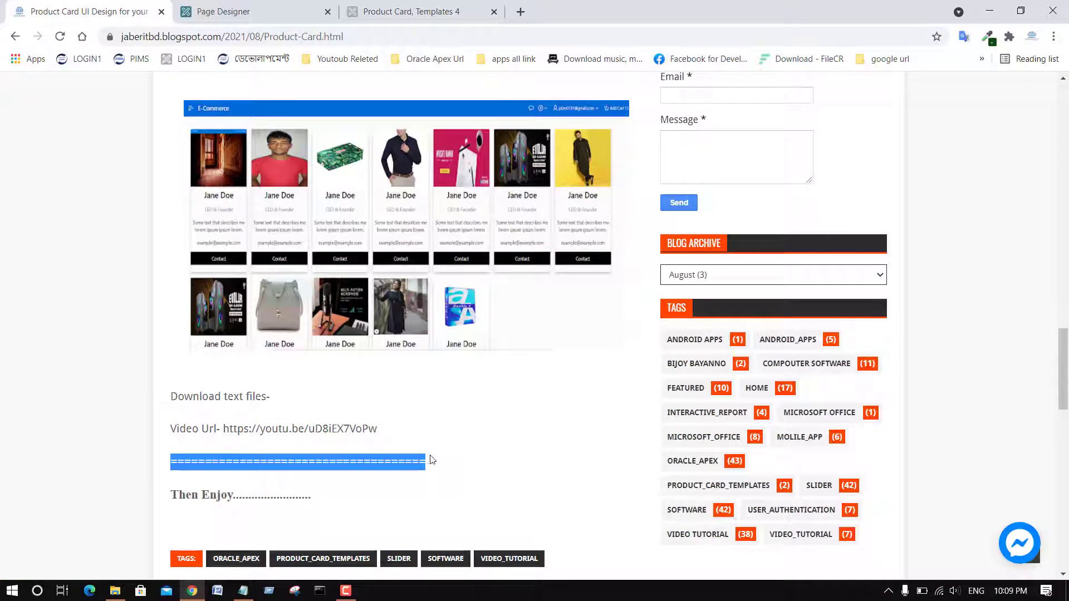
left_click_drag(174, 495, 329, 498)
left_click(249, 495)
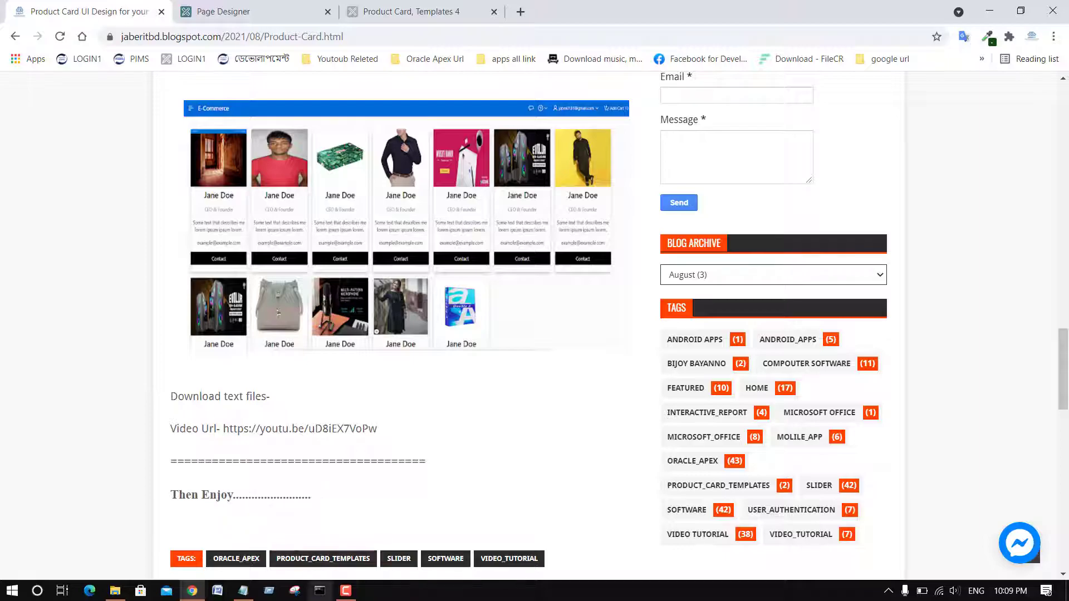